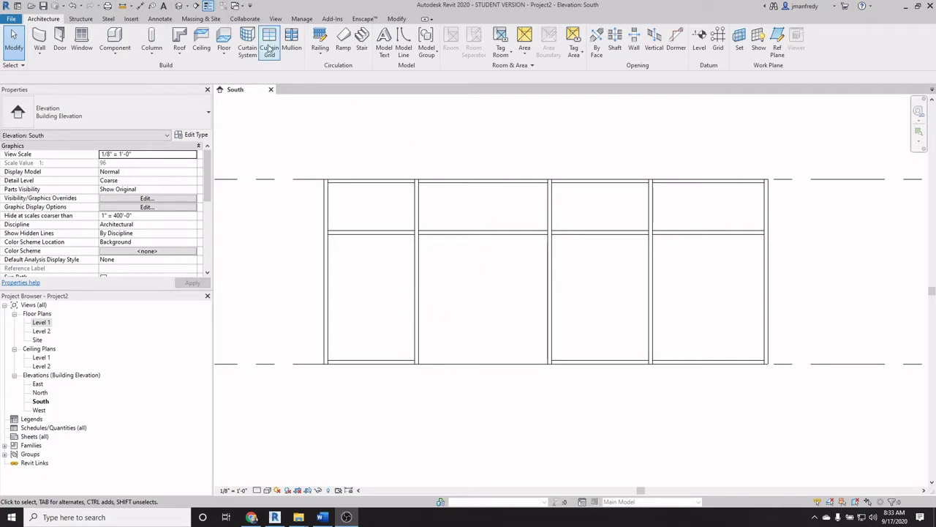
- Show the curtain wall zoomed in within the default 3D view using the Shaded visual style
click(179, 5)
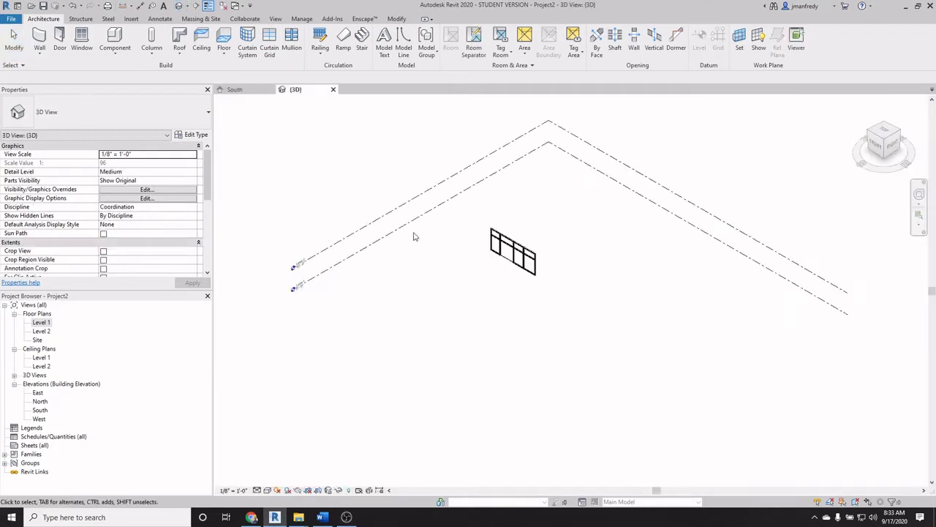
scroll(490, 272, up, 4)
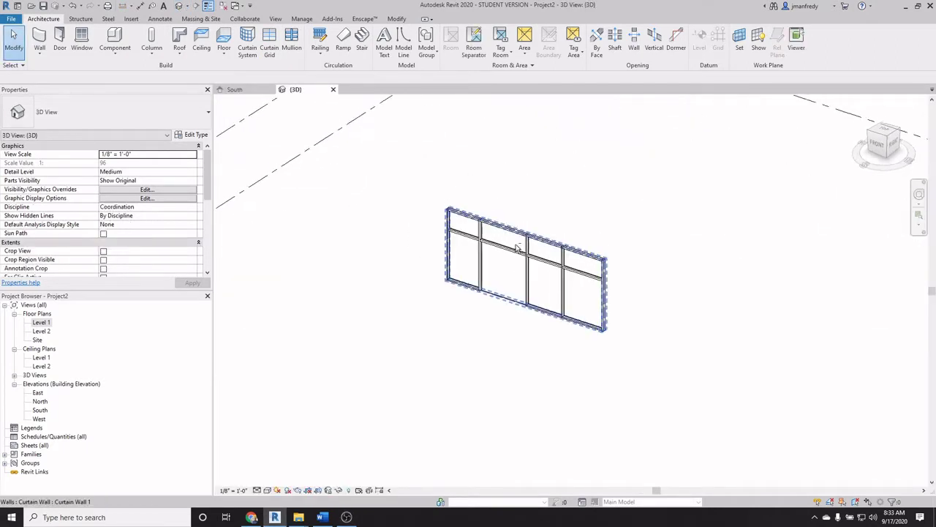
scroll(476, 352, up, 1)
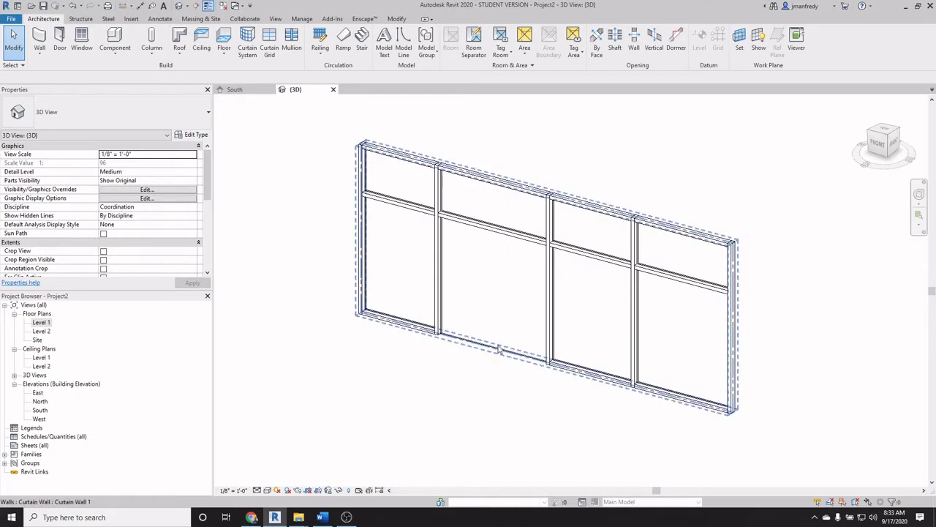
click(494, 342)
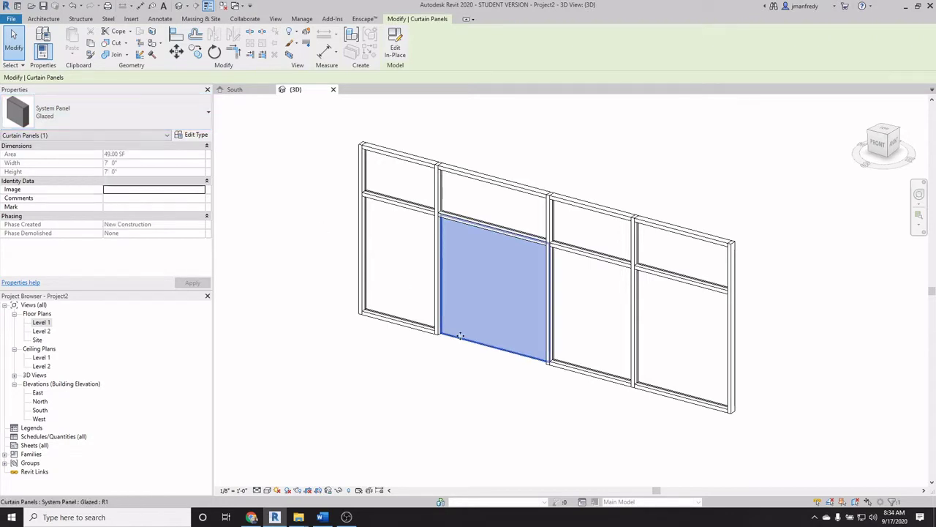
click(267, 490)
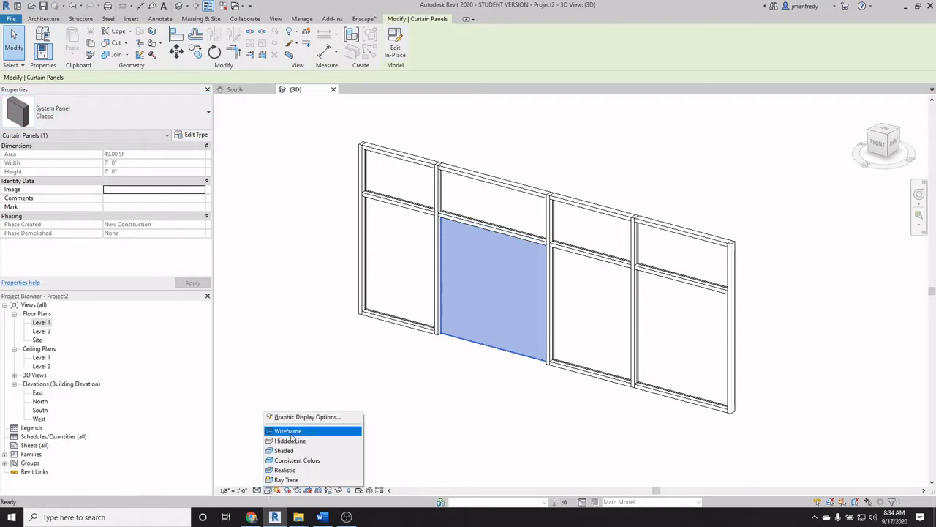
click(293, 452)
click(408, 376)
scroll(448, 365, up, 3)
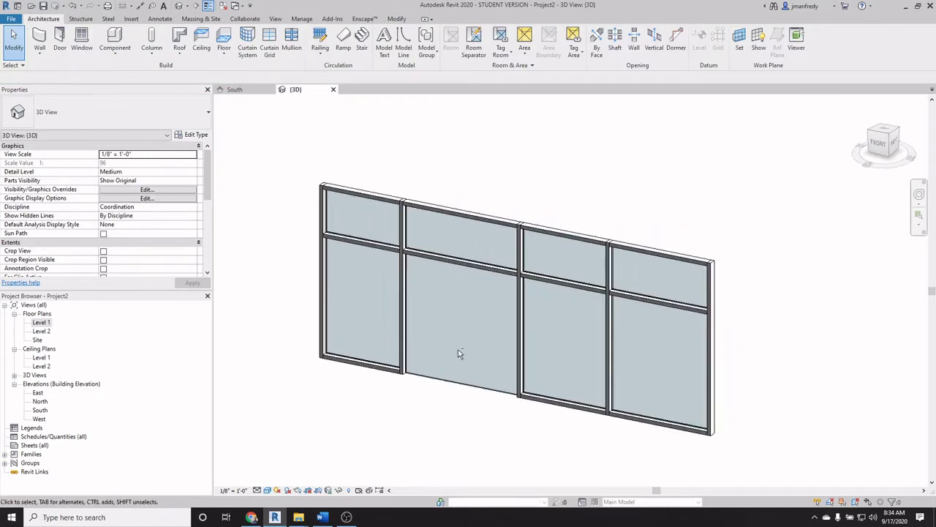
scroll(431, 373, down, 2)
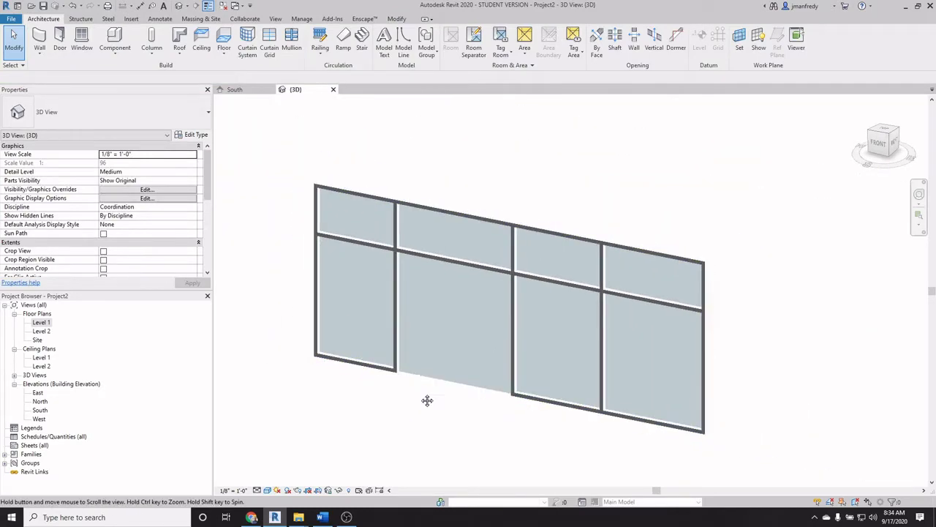
- Open the Level 1 floor plan and zoom in on the curtain wall
double_click(41, 322)
scroll(483, 279, up, 3)
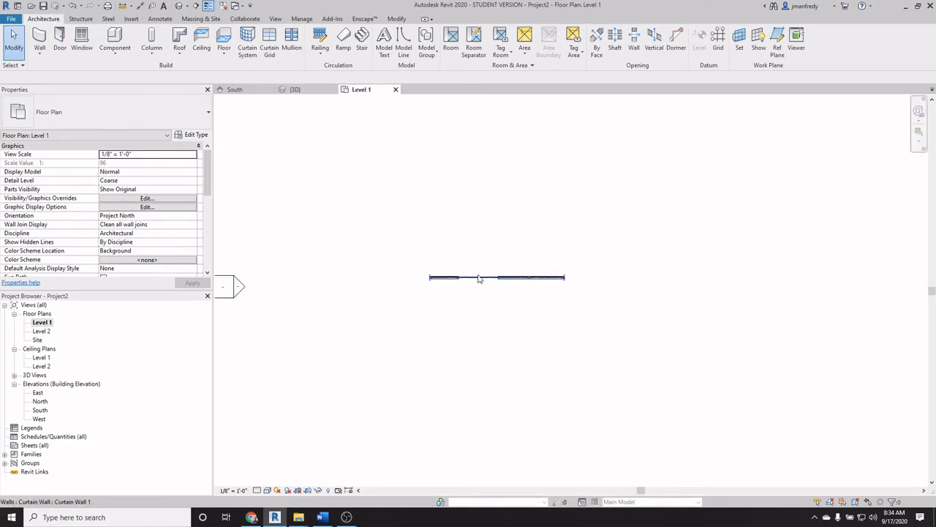
scroll(477, 284, up, 4)
scroll(462, 320, up, 2)
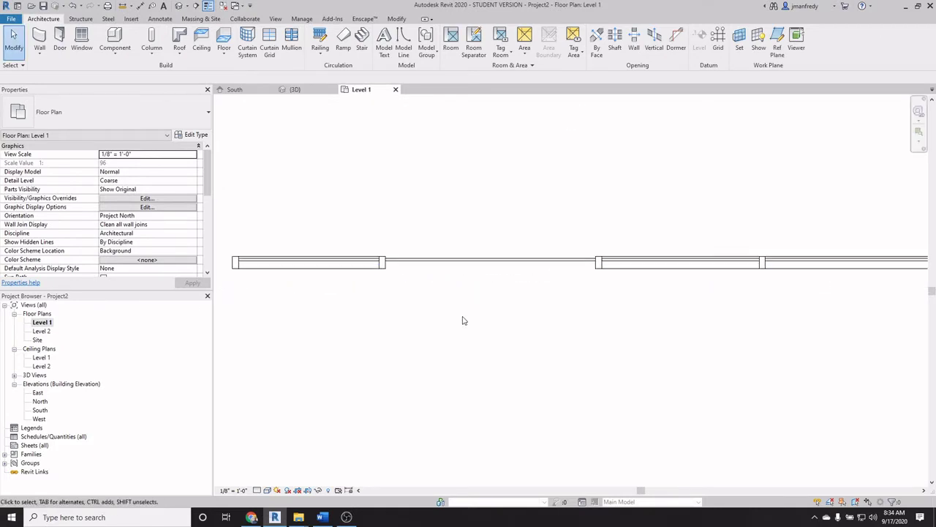
- Cancel a started door placement and select the curtain wall back in the 3D view
click(60, 41)
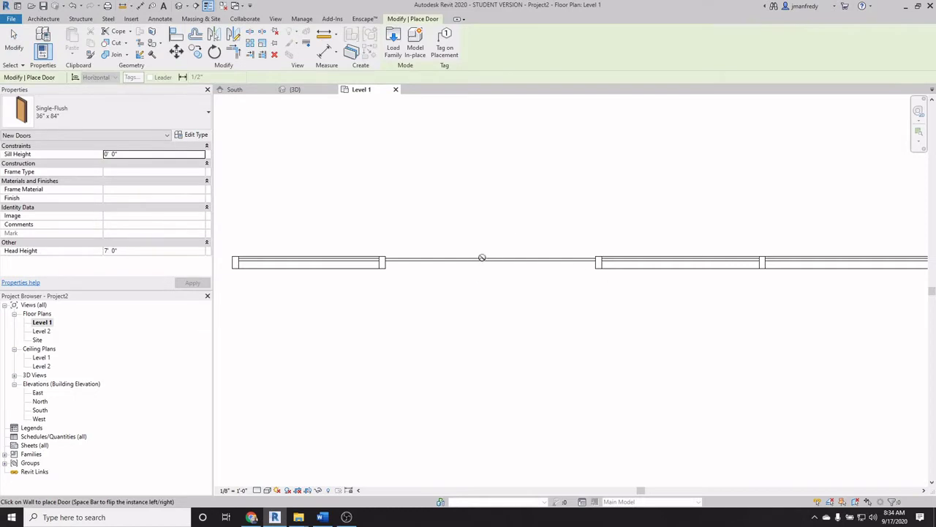
key(Escape)
key(Escape)
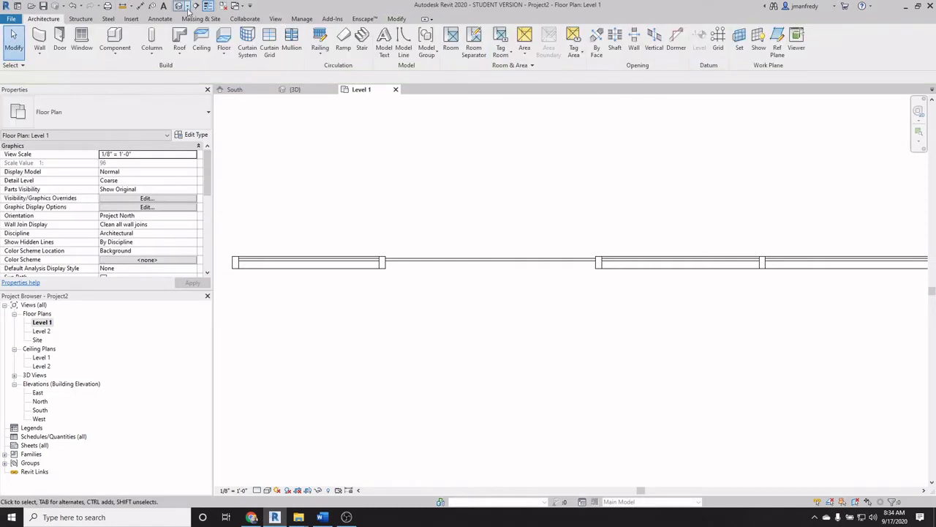
click(188, 9)
click(432, 388)
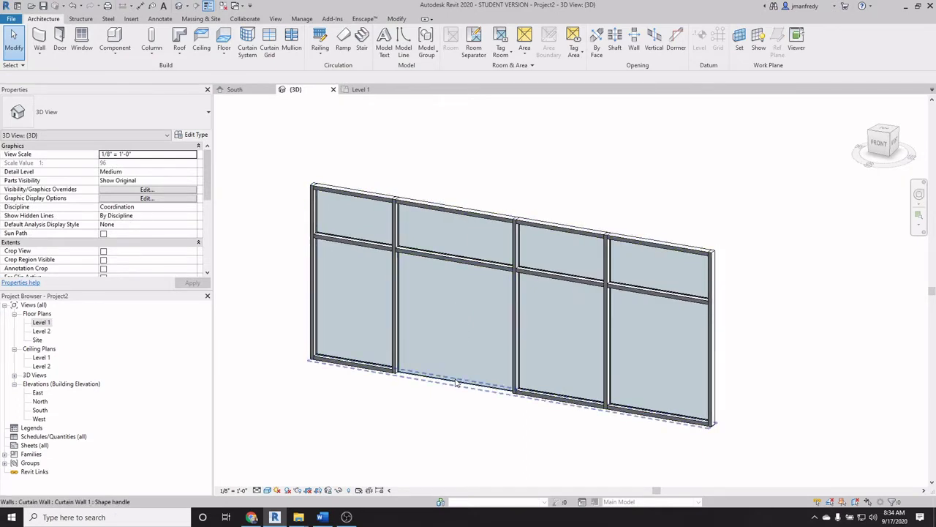
- Select the lower glazed panel in the second bay and review its Glass, 1" type properties
key(Tab)
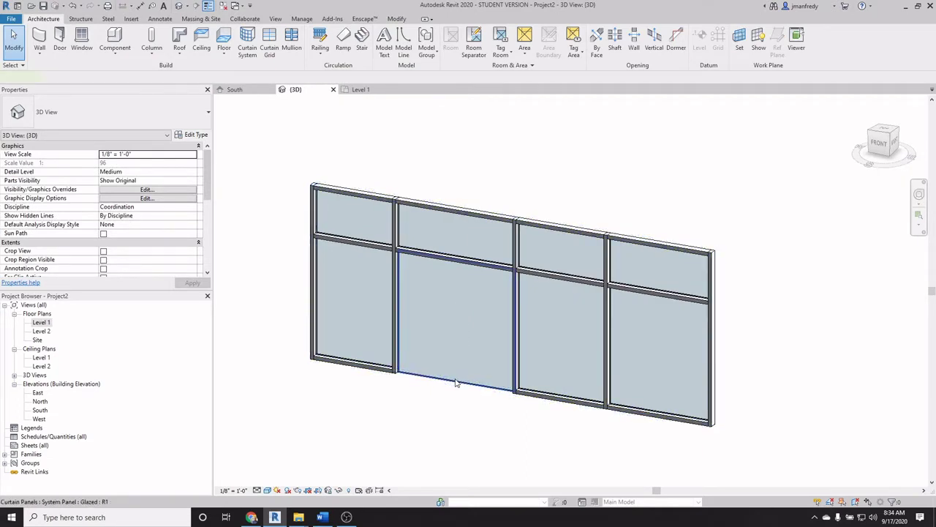
click(455, 382)
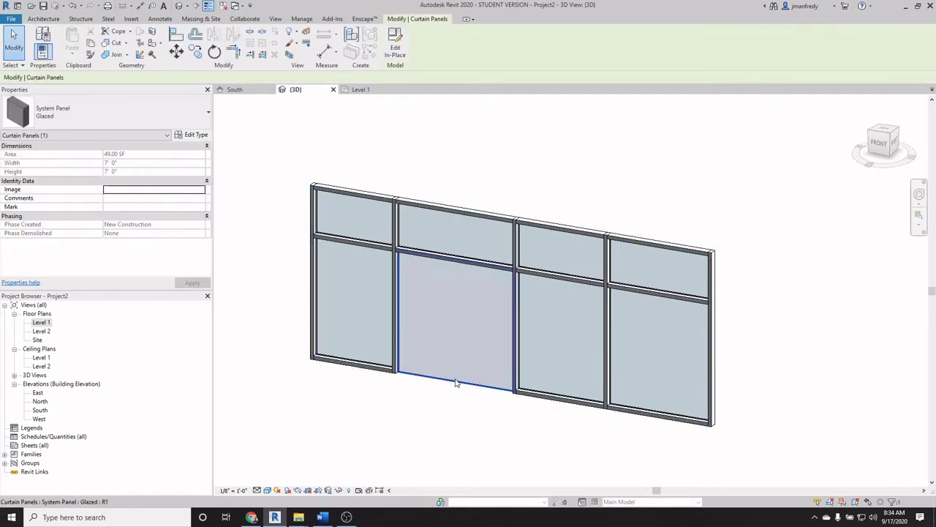
click(195, 137)
drag(270, 43, 444, 87)
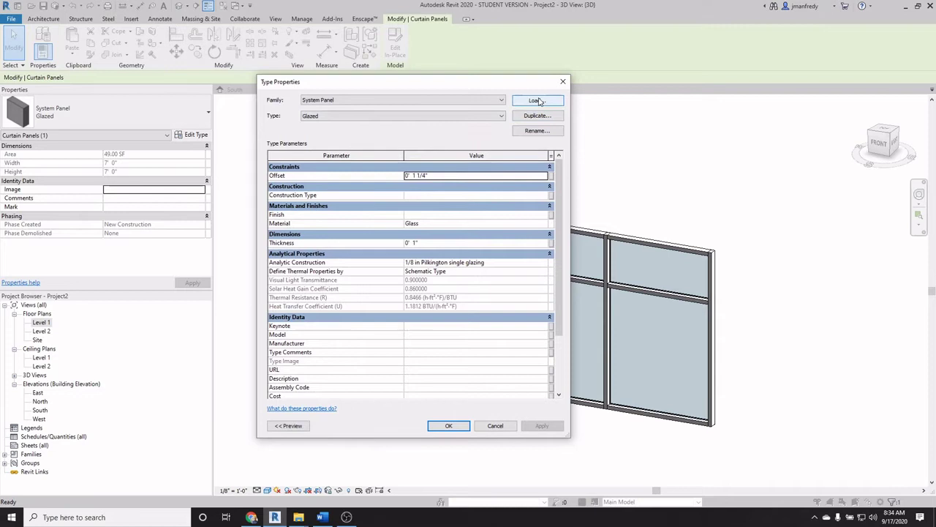
click(562, 82)
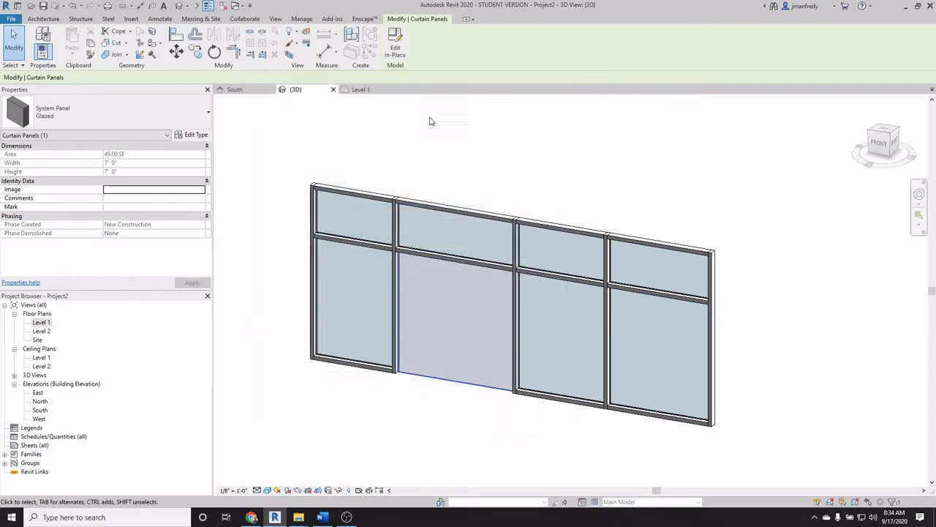
- Browse the panel's available types in the Properties type list without changing it
click(208, 113)
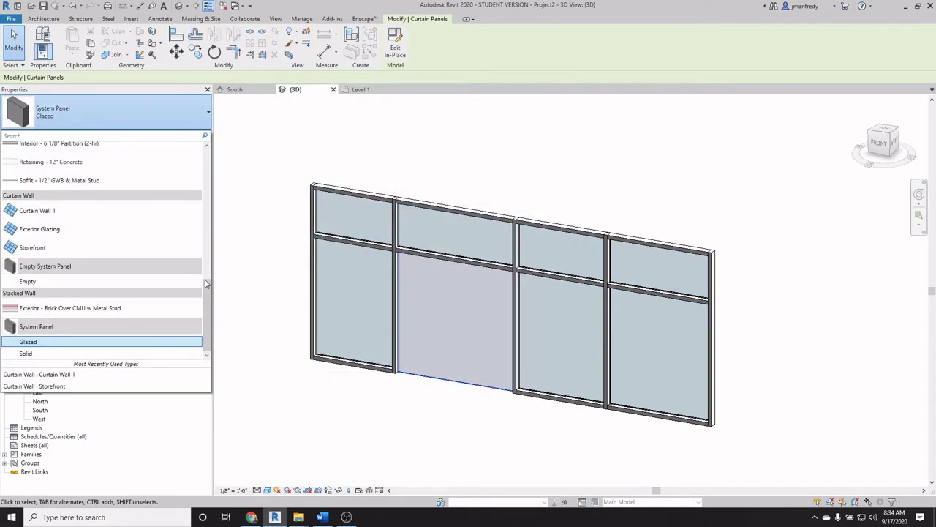
mouse_move(207, 313)
mouse_down()
mouse_move(207, 183)
mouse_move(204, 318)
mouse_up()
drag(208, 293, 195, 103)
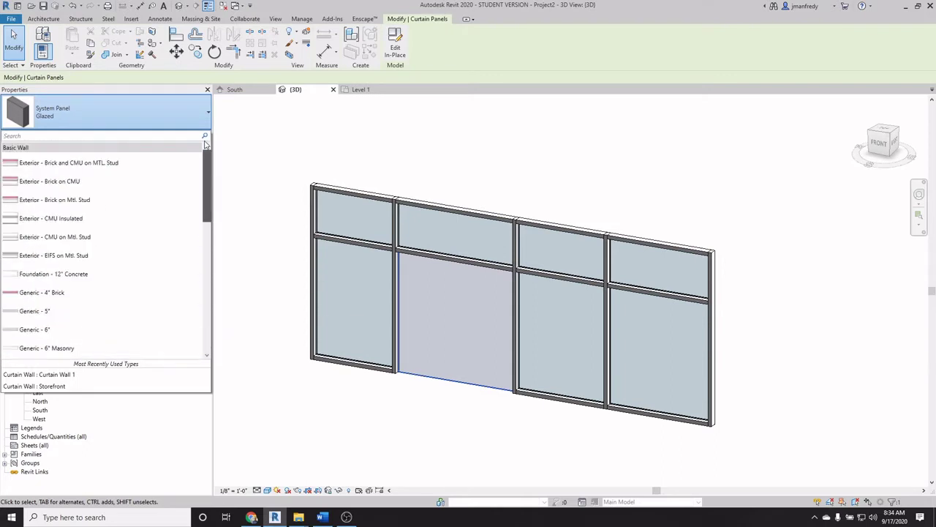
click(196, 103)
- Load Door-Curtain-Wall-Double-Glass.rfa from the Doors folder via the panel's Type Properties
click(194, 135)
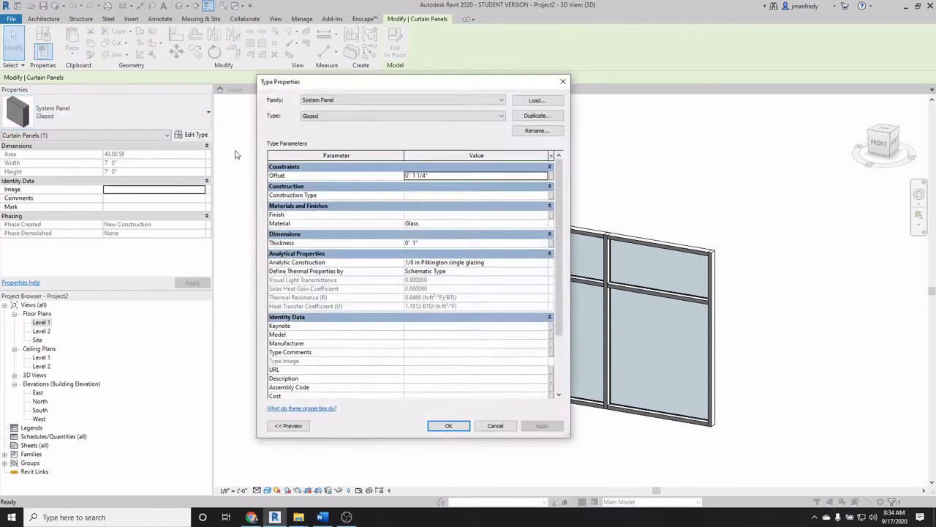
click(536, 100)
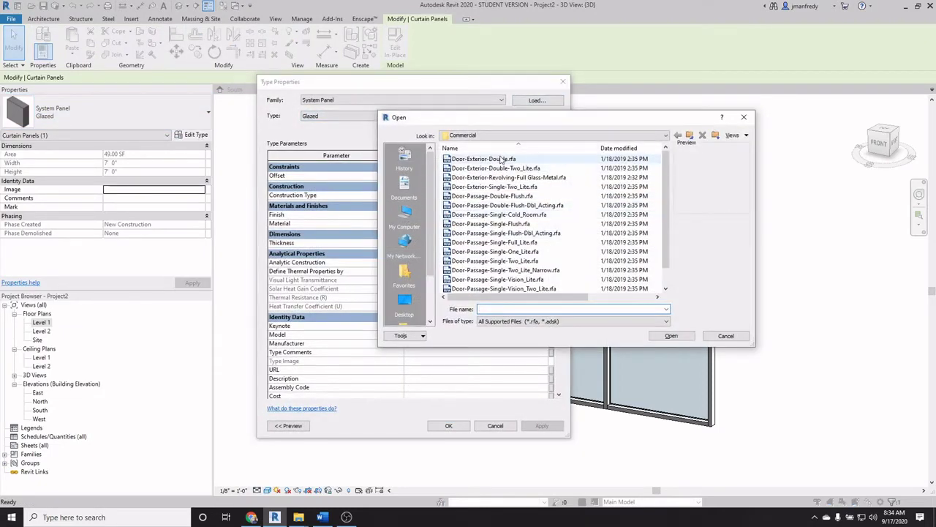
click(691, 136)
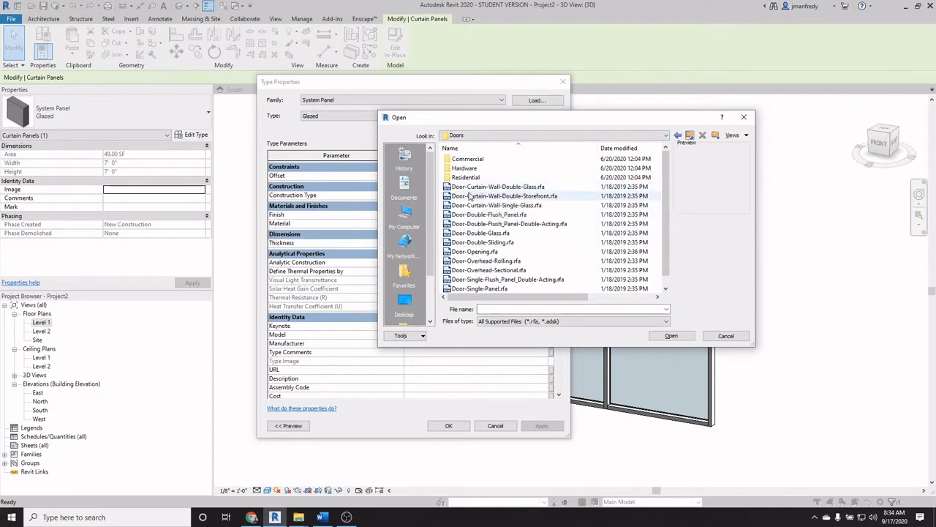
click(510, 188)
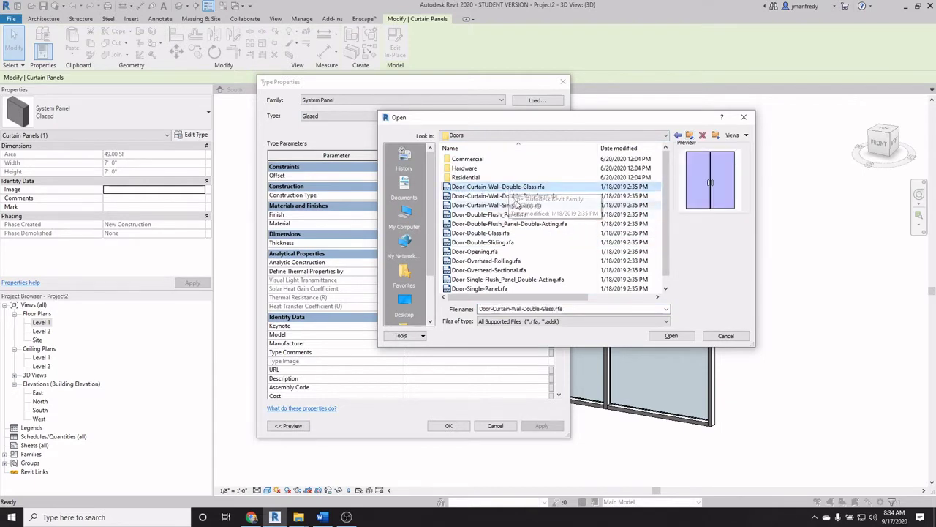
key(Down)
key(Down)
key(Up)
key(Up)
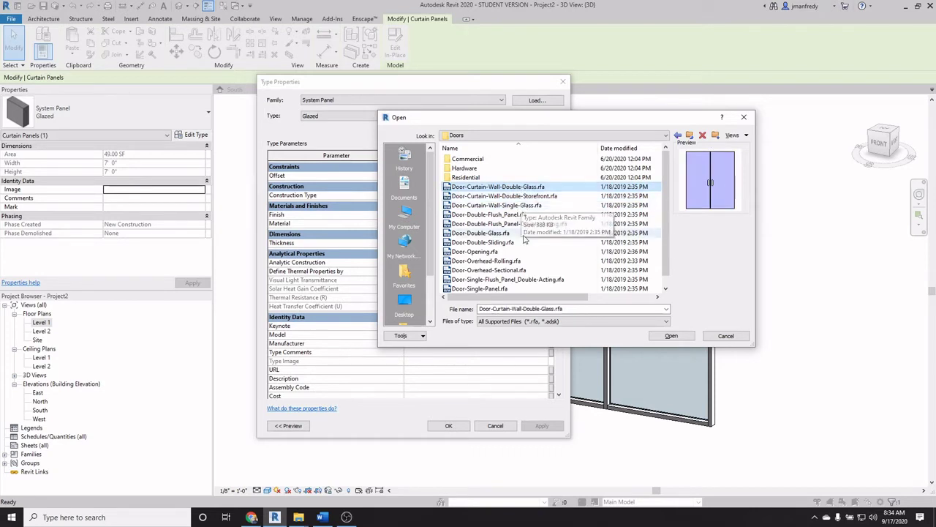
click(671, 336)
- Apply the Door-Curtain-Wall-Double-Glass type to the panel and deselect the new door
click(448, 425)
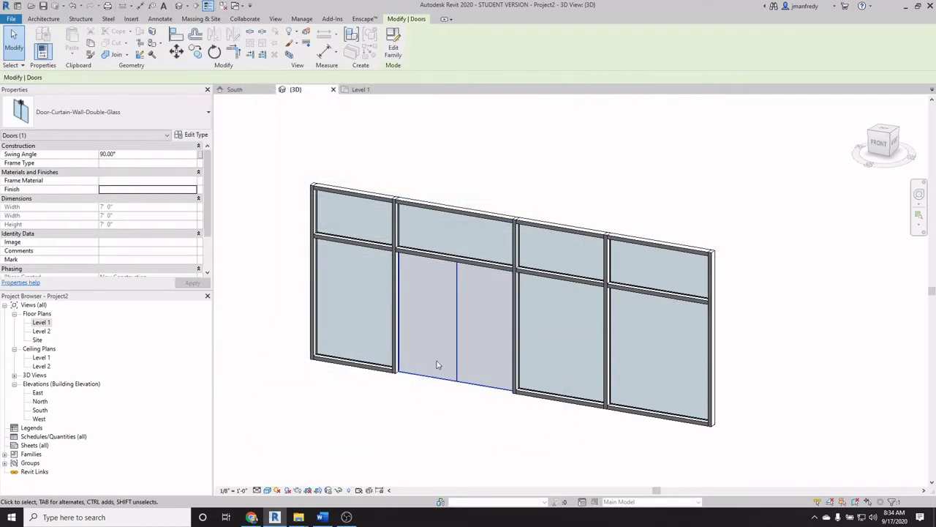
click(305, 389)
scroll(444, 398, up, 4)
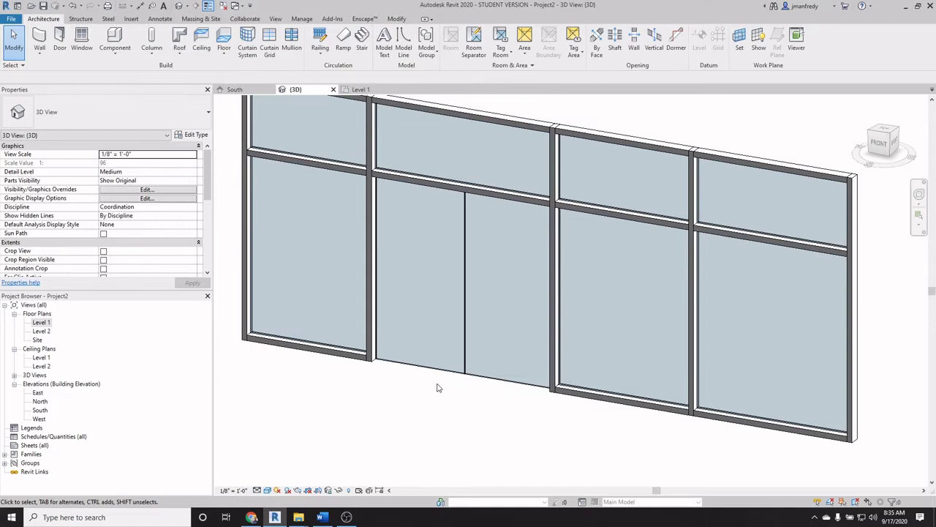
scroll(438, 391, down, 1)
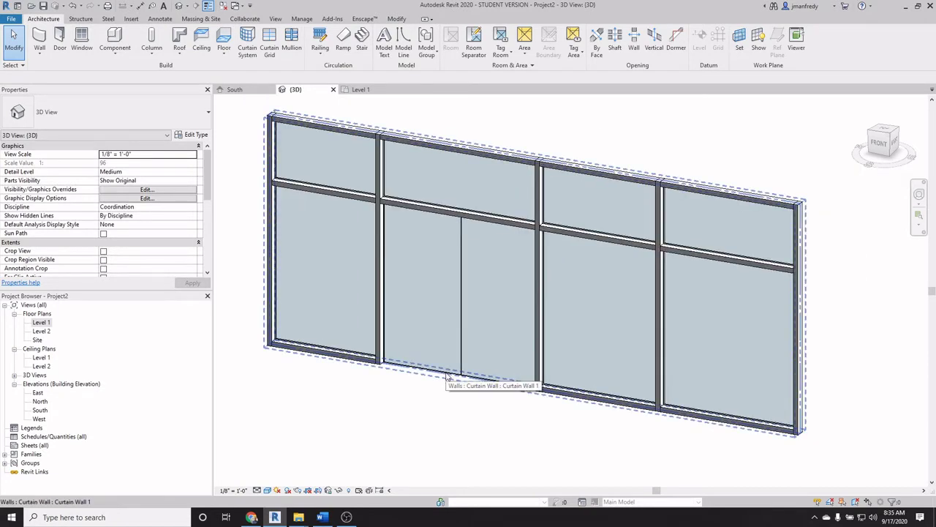
- Reselect the curtain wall door, review its type list, then clear selection and re-centre the view
key(Tab)
click(448, 376)
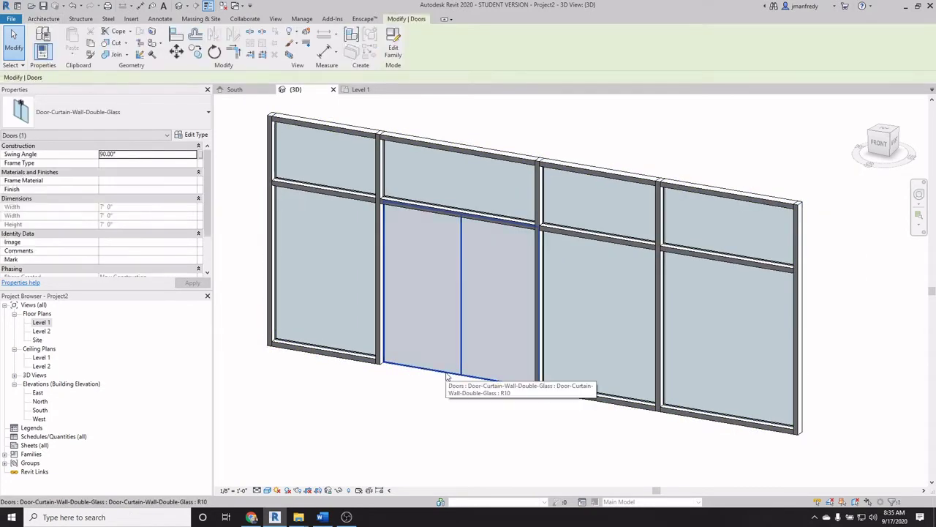
click(110, 112)
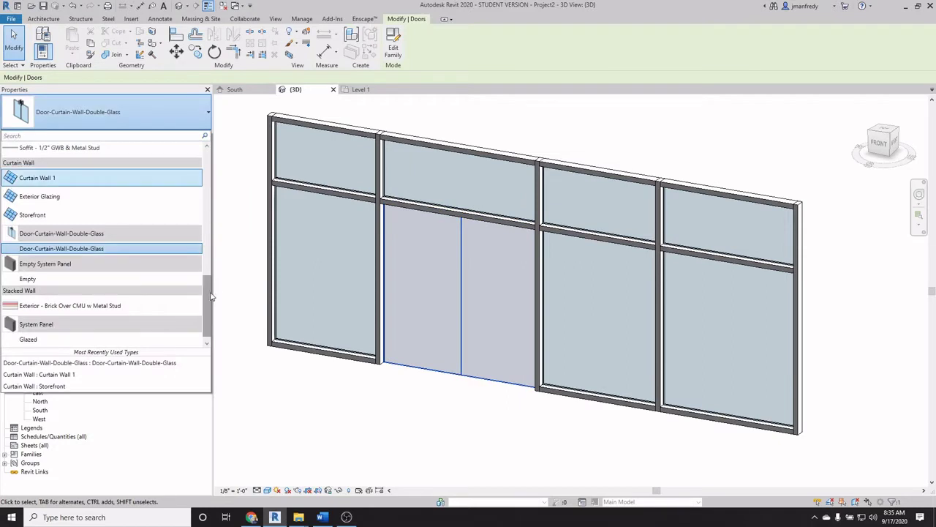
mouse_move(210, 296)
mouse_down()
mouse_move(208, 223)
mouse_move(207, 307)
mouse_up()
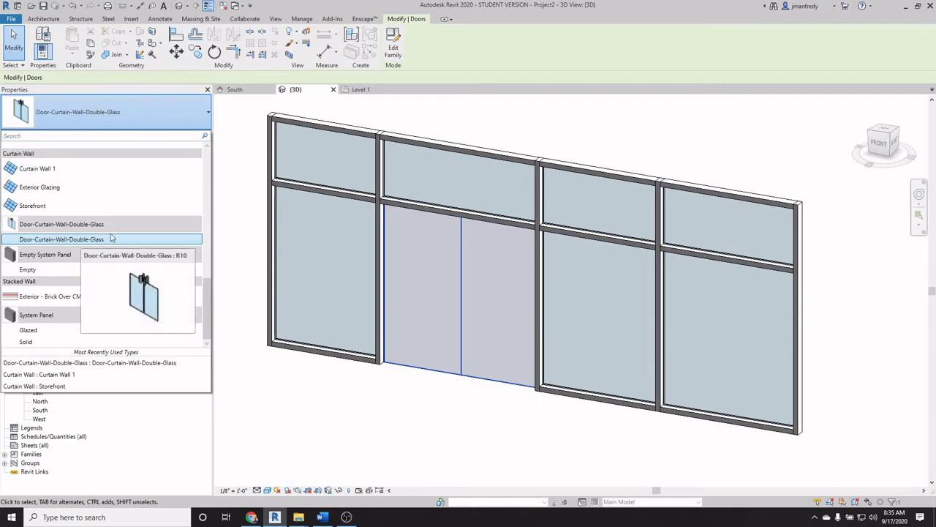
click(446, 377)
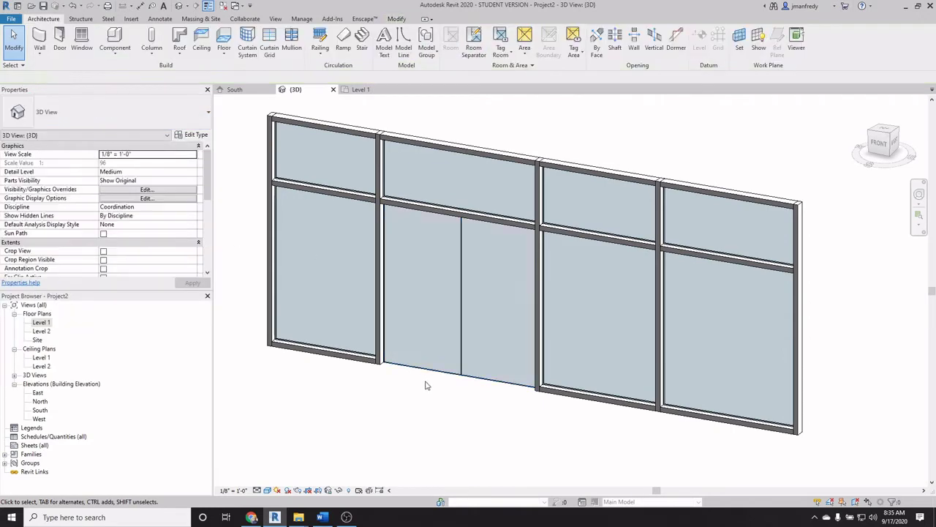
scroll(262, 191, down, 1)
middle_drag(261, 190, 267, 196)
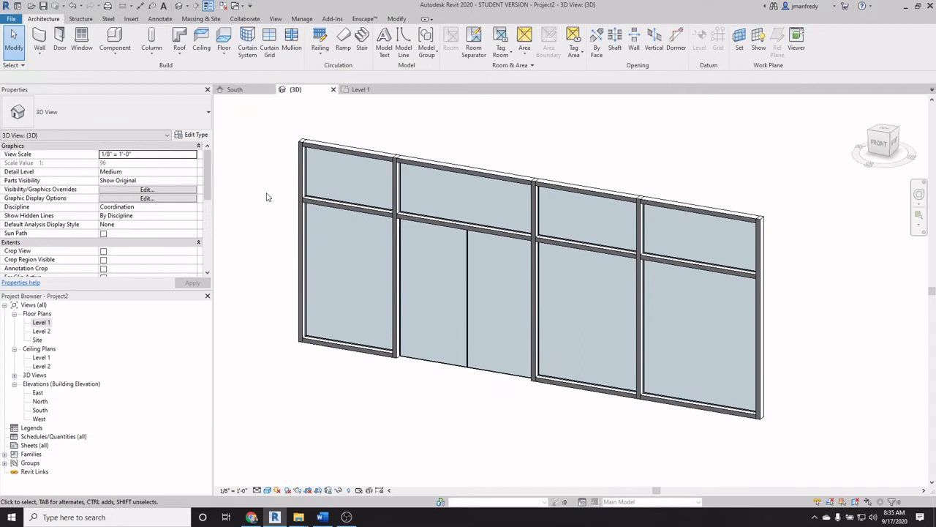
- Start the Door tool and open Load Family at the Doors folder
click(59, 41)
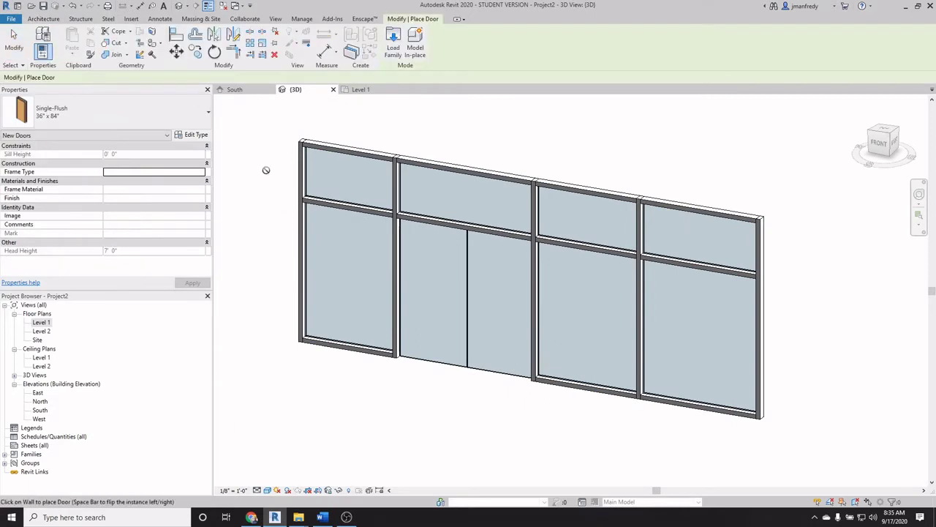
click(191, 112)
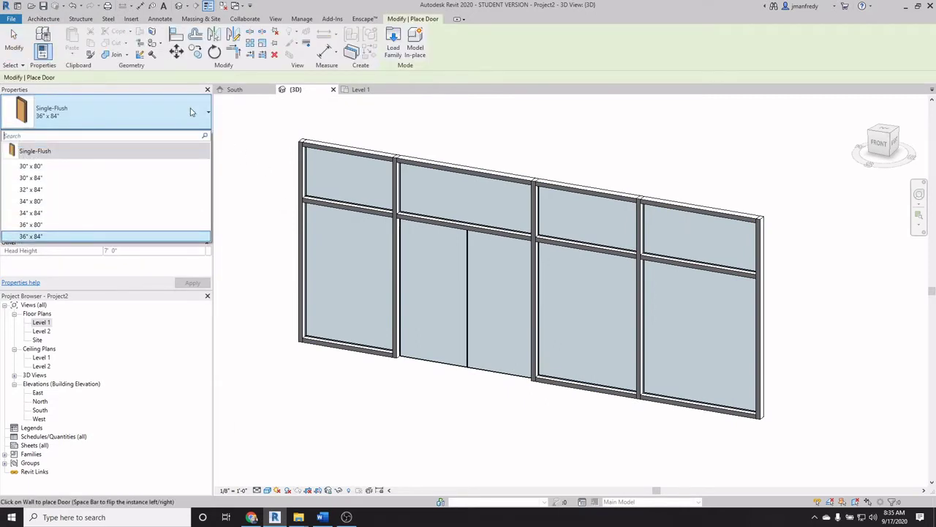
click(191, 112)
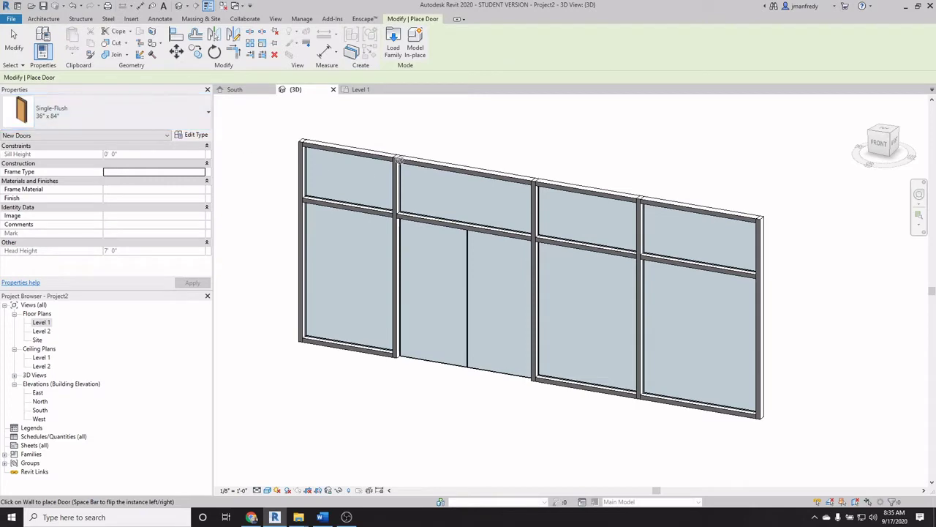
click(396, 53)
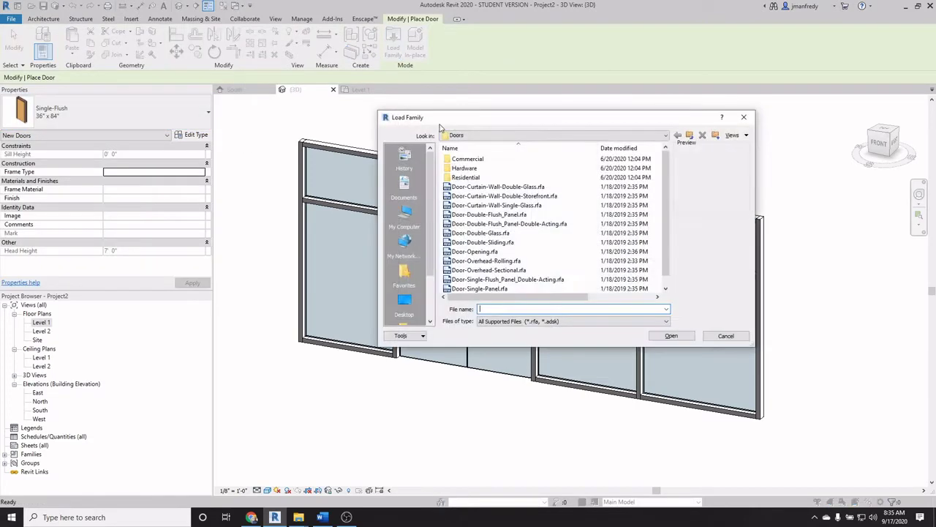
drag(497, 119, 441, 125)
click(448, 141)
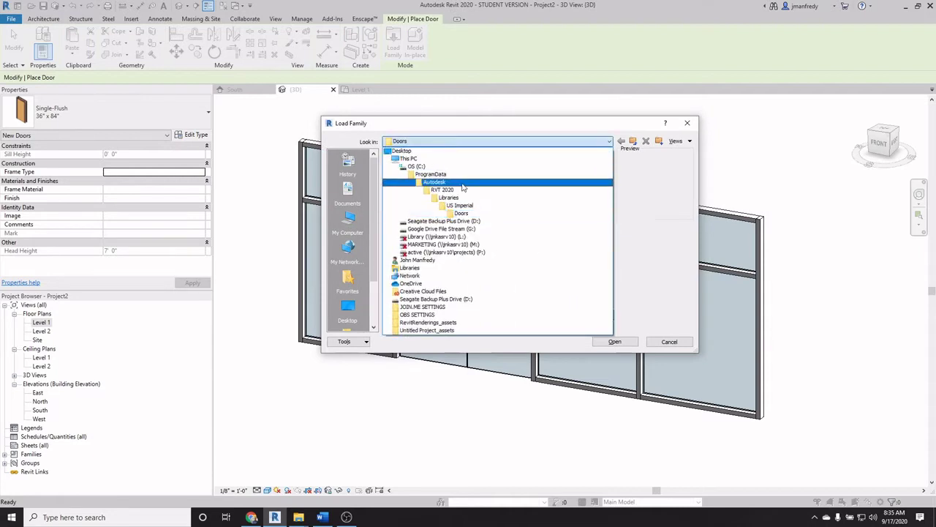
click(466, 214)
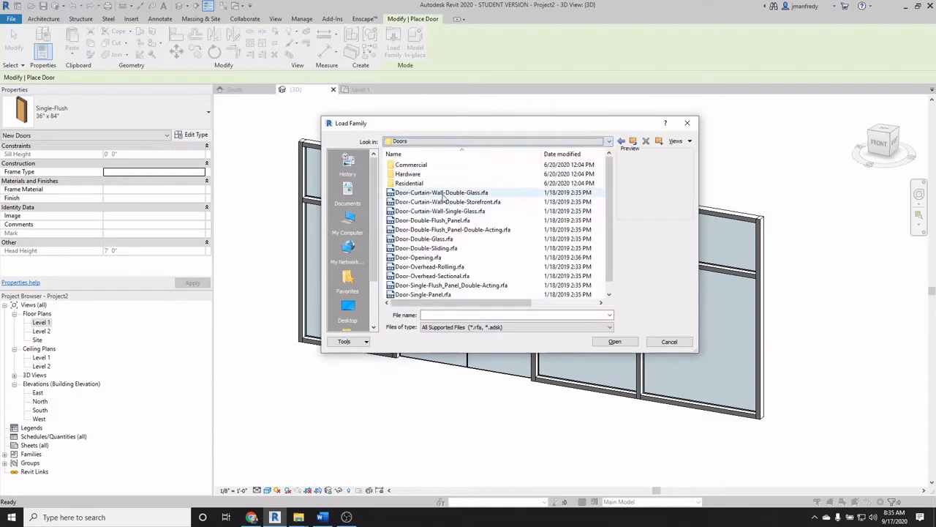
- Browse the door family previews and open the Commercial door folder
click(445, 193)
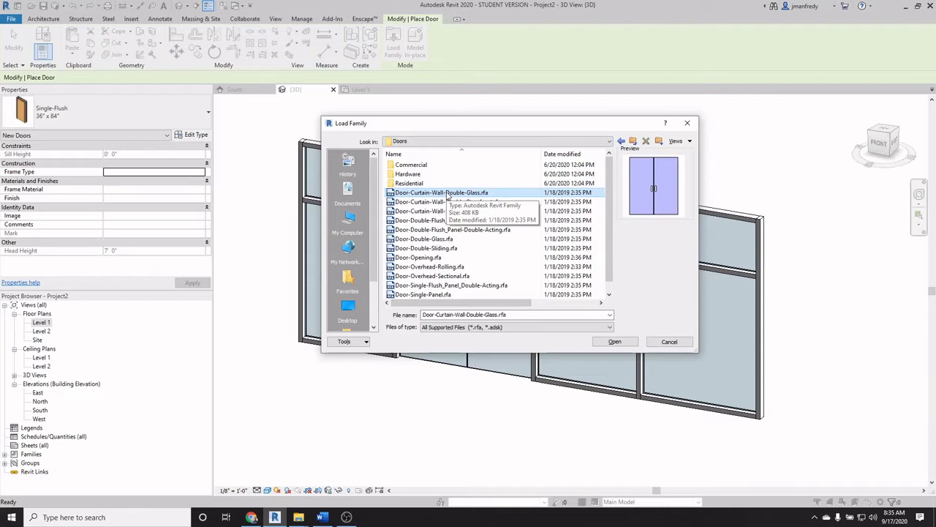
key(Down)
key(Down)
key(Down)
key(Down)
key(Down)
key(Down)
key(Down)
key(Down)
key(Down)
key(Down)
key(Down)
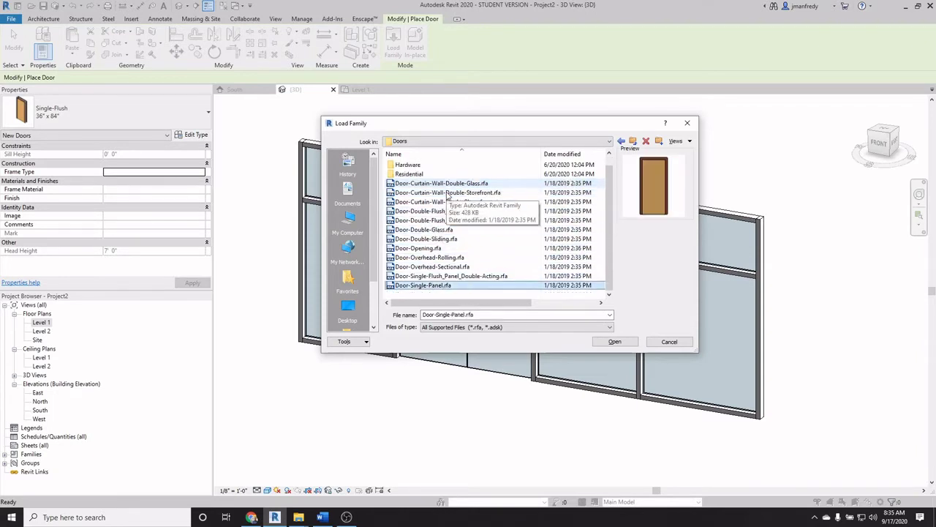
key(Up)
key(Up)
key(Up)
key(Up)
key(Up)
key(Up)
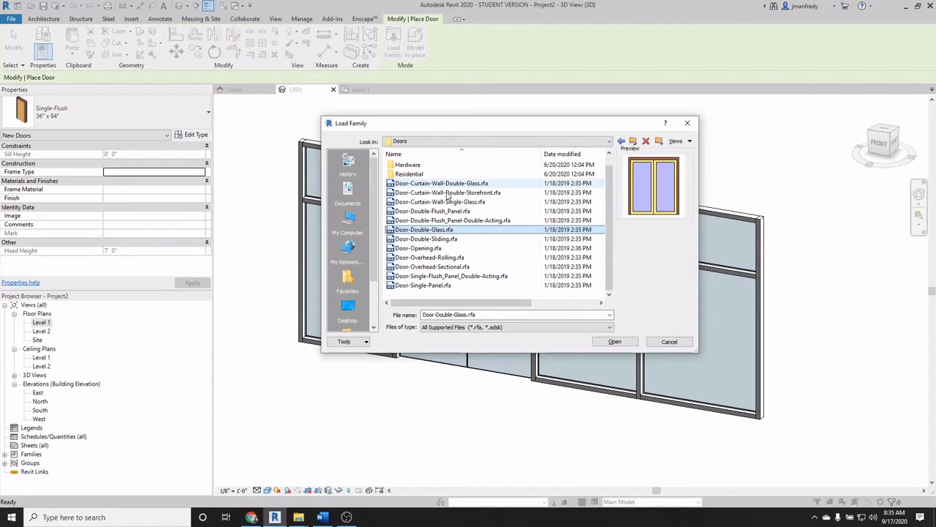
key(Up)
key(Up)
key(Up)
key(Up)
key(Up)
key(Up)
key(Up)
key(Up)
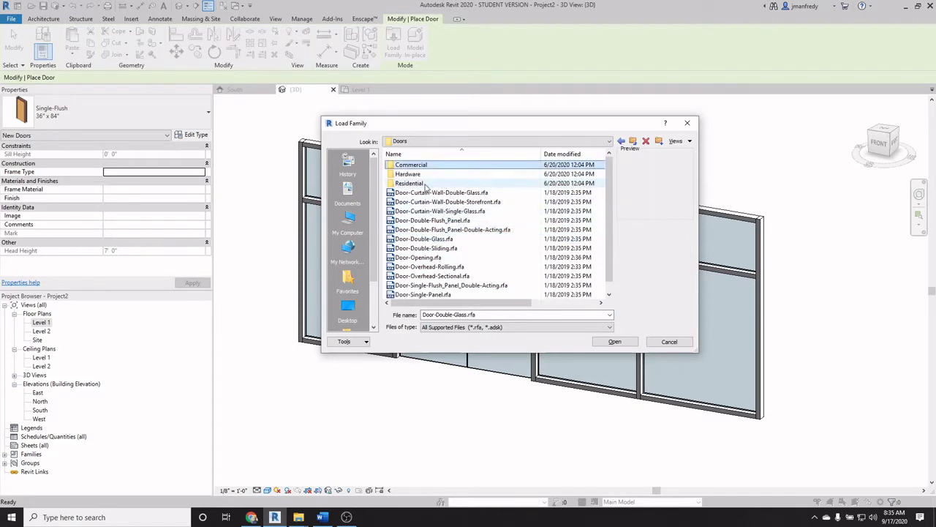
click(425, 183)
double_click(438, 166)
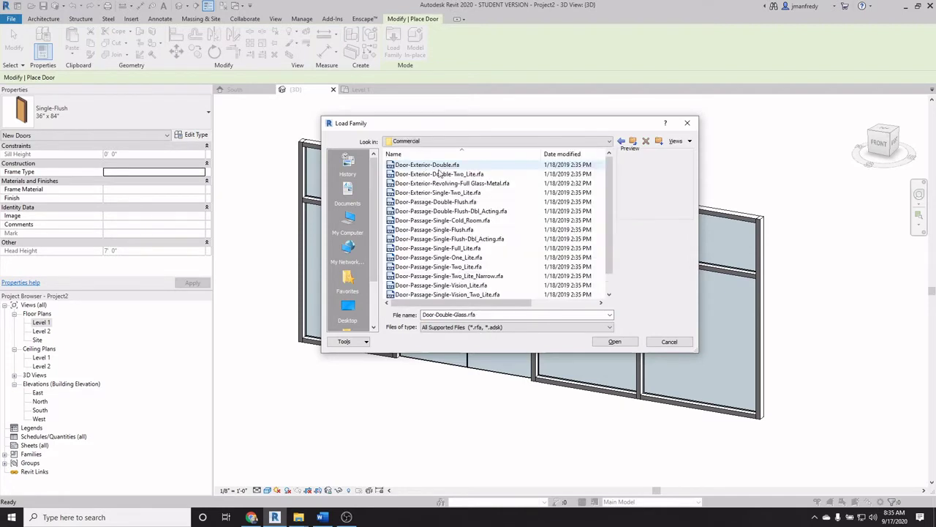
click(449, 166)
key(Down)
key(Down)
key(Down)
key(Down)
key(Down)
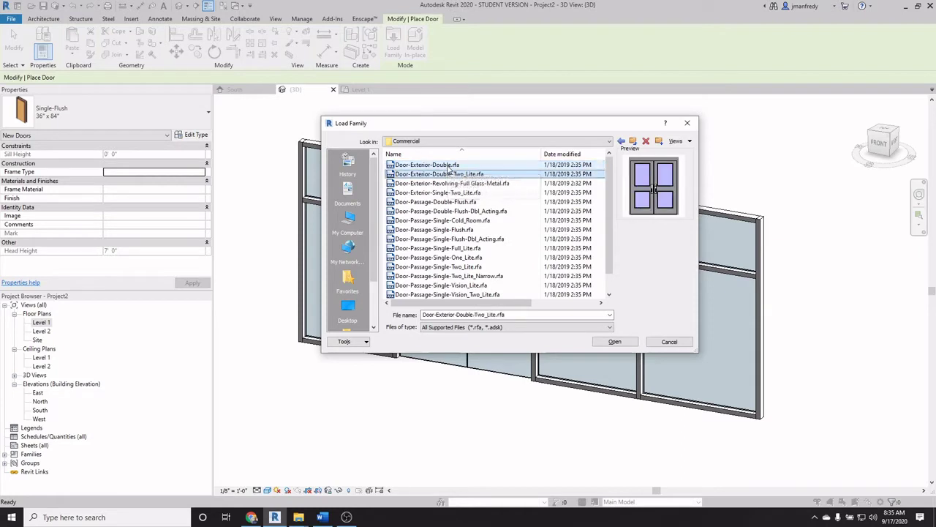
key(Down)
key(Down)
key(Down)
key(Down)
key(Down)
key(Down)
key(Down)
key(Down)
key(Down)
key(Down)
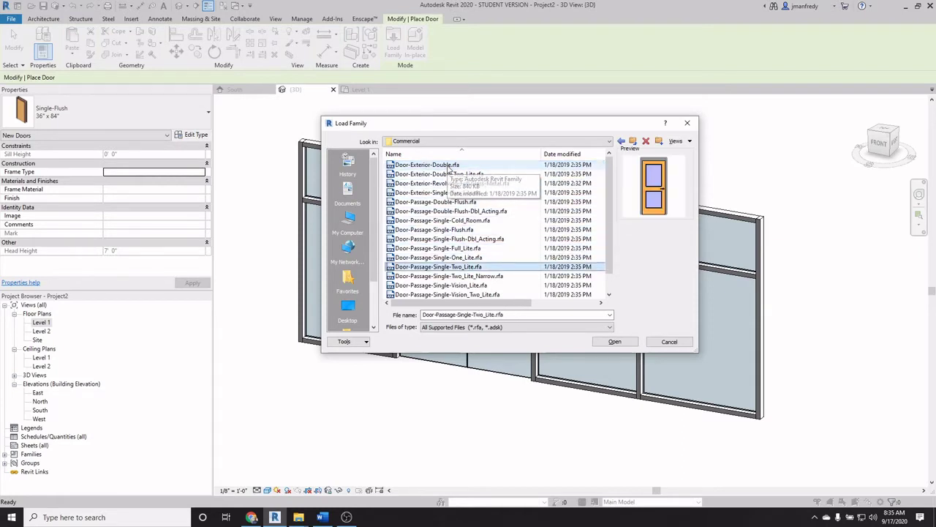
- Load Door-Exterior-Double-Two_Lite.rfa with only its 84" x 84" type
key(Up)
key(Up)
key(Up)
key(Up)
key(Up)
key(Up)
key(Up)
key(Up)
key(Up)
key(Up)
key(Up)
key(Up)
key(Up)
key(Up)
key(Up)
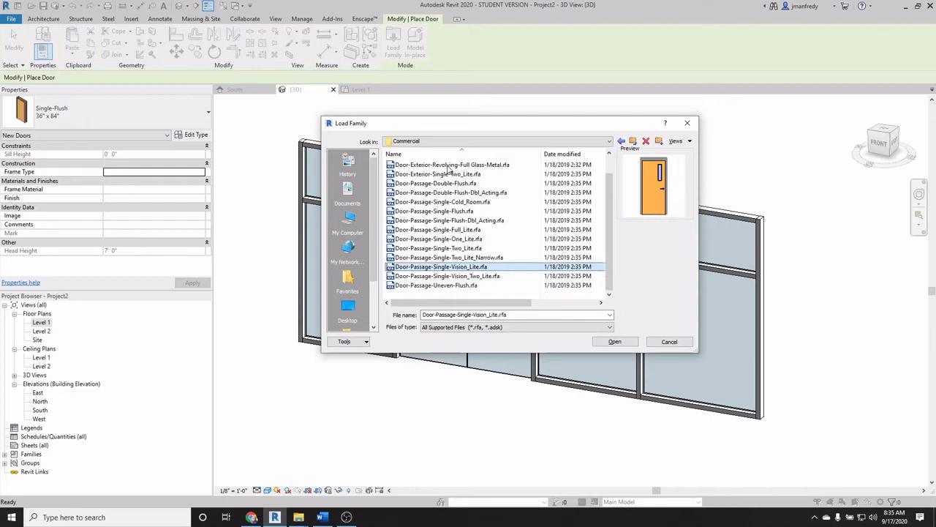
key(Down)
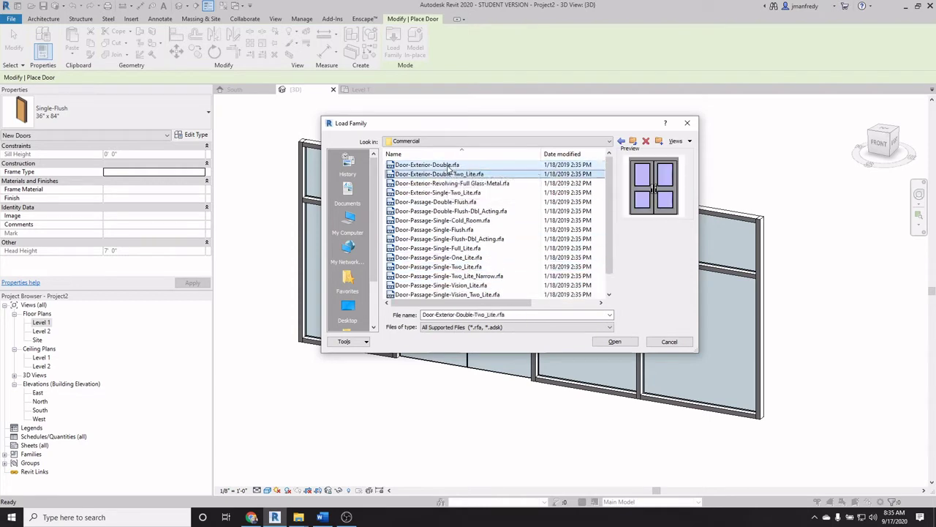
key(Down)
key(Up)
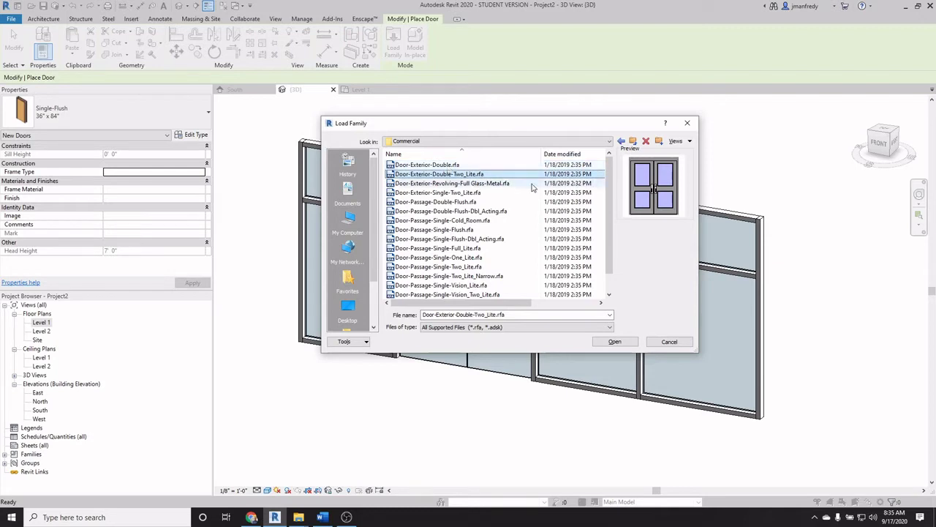
drag(539, 123, 291, 66)
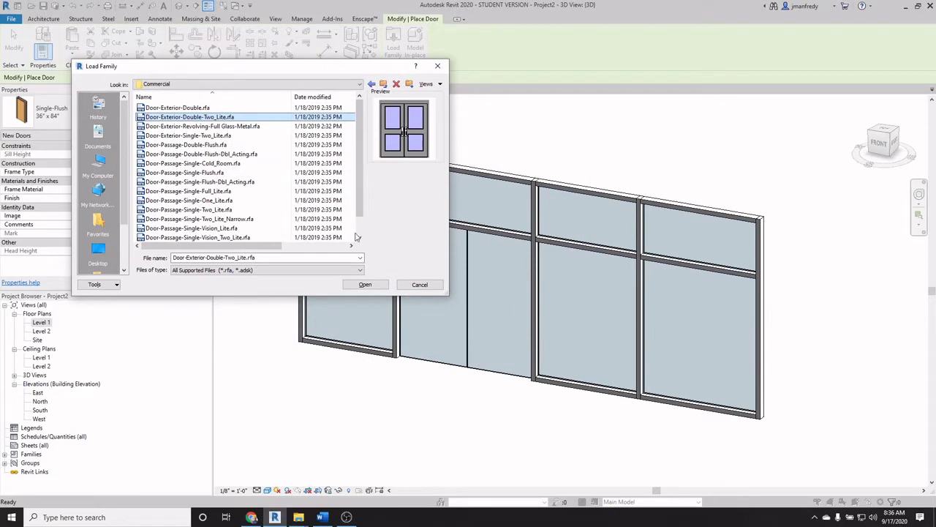
drag(287, 69, 445, 124)
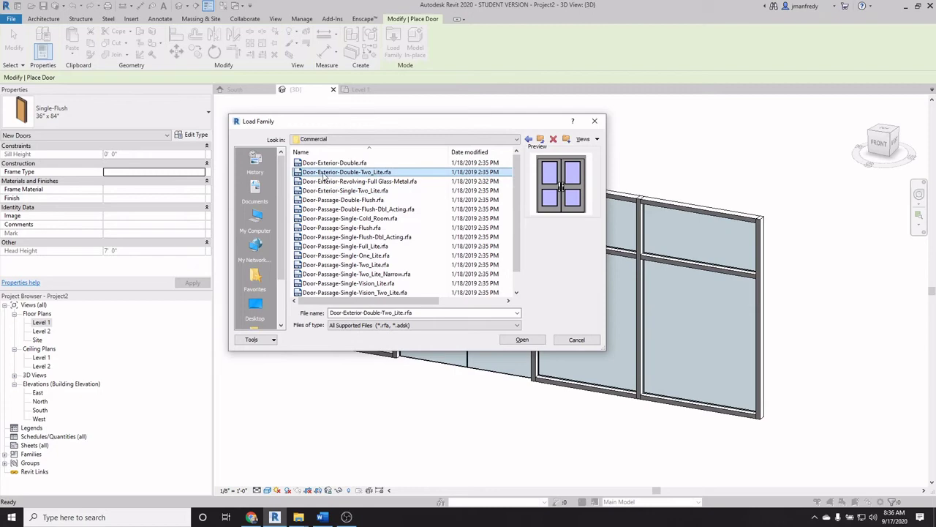
click(522, 340)
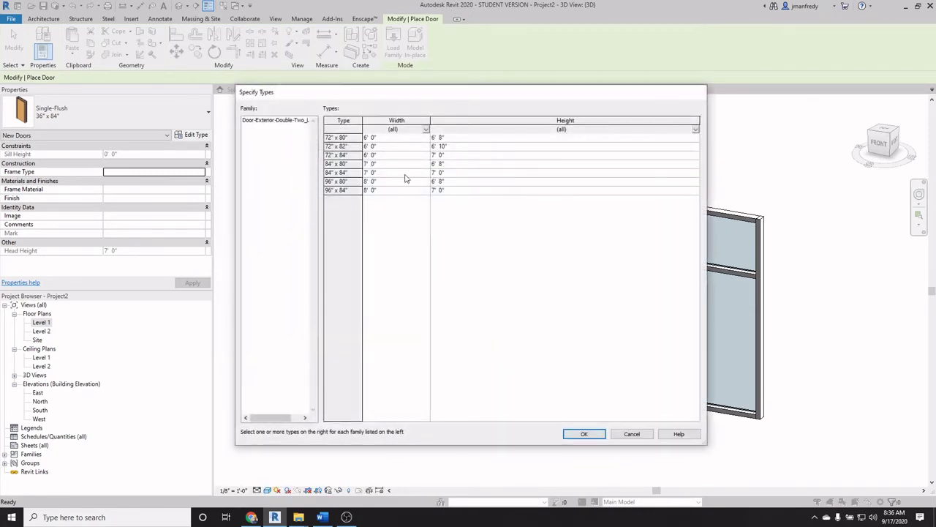
click(405, 174)
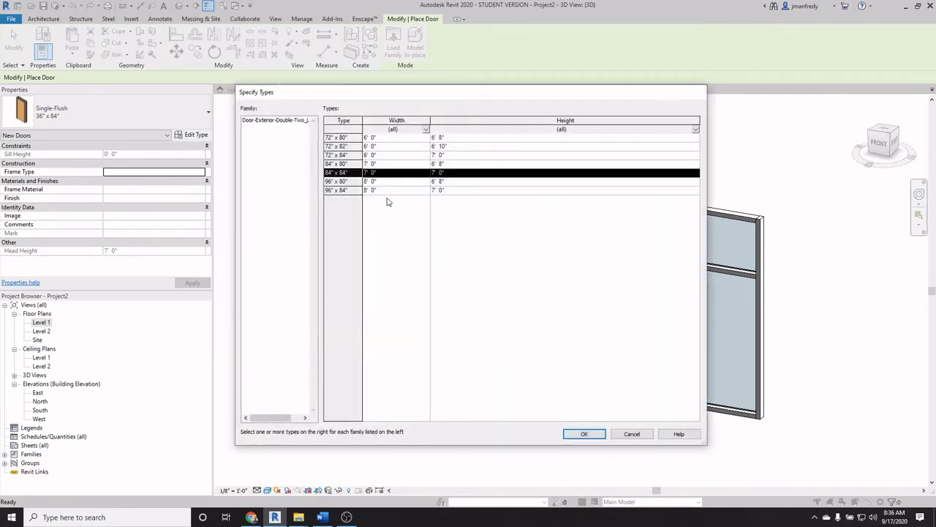
click(585, 434)
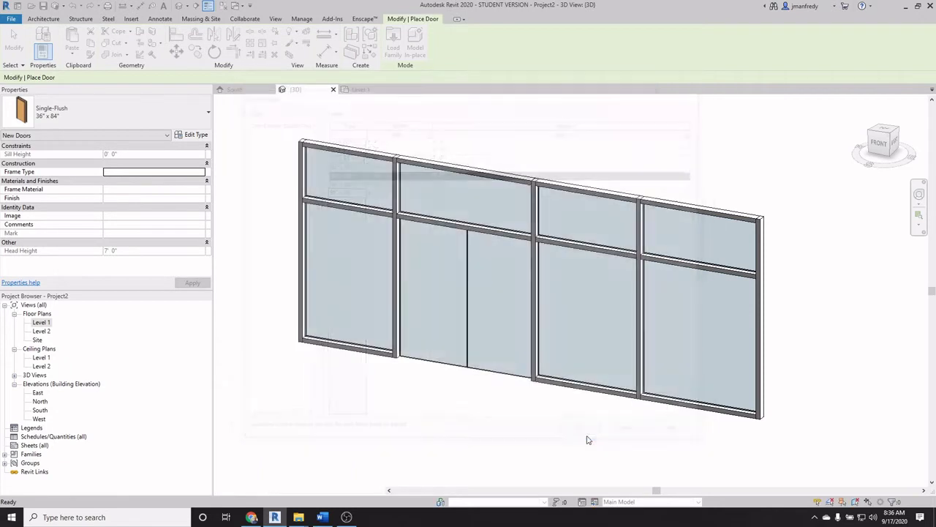
- Check the newly loaded door type, cancel door placement and open the Level 1 plan
click(201, 117)
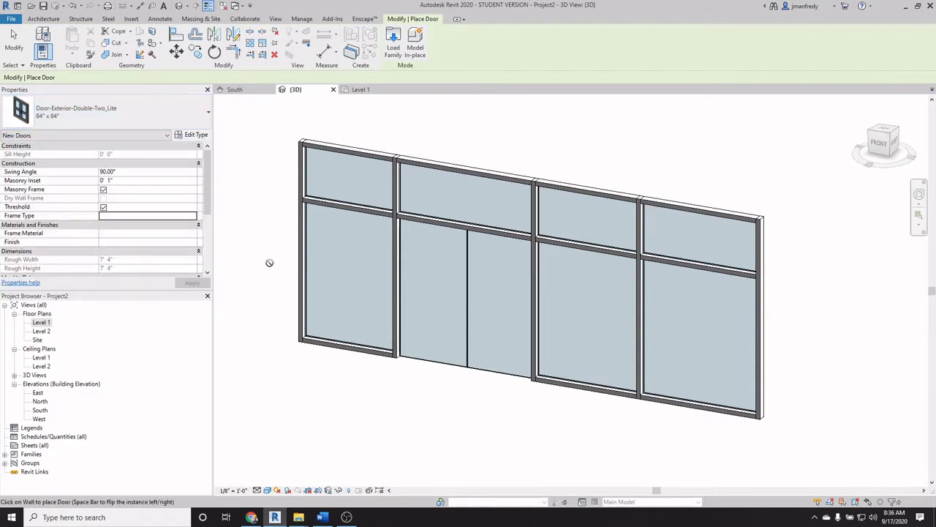
key(Escape)
double_click(40, 323)
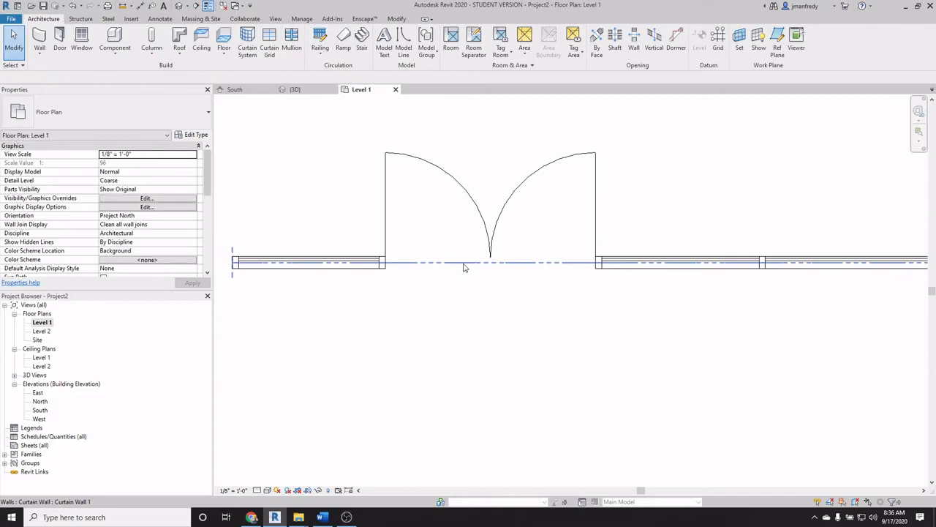
scroll(463, 267, down, 1)
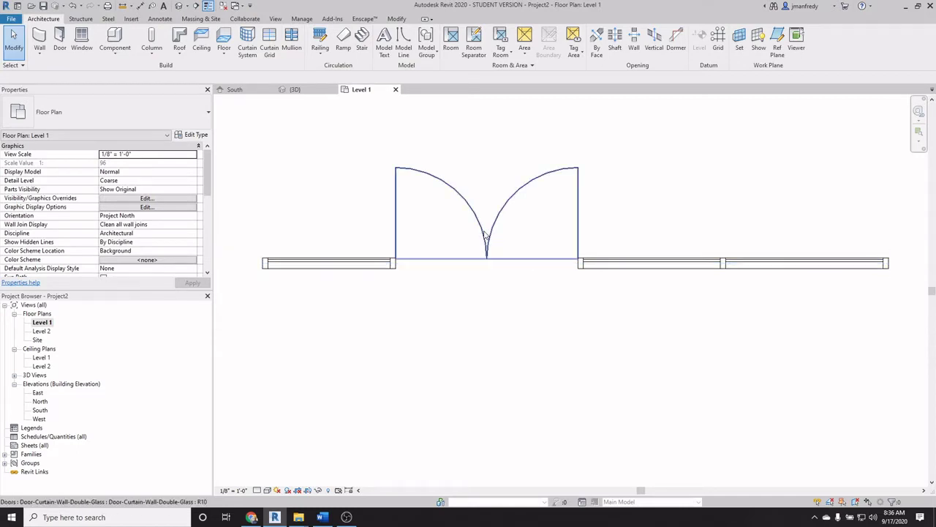
- Turn the curtain-wall door back into a Glazed panel from the Level 1 plan
click(485, 234)
click(174, 121)
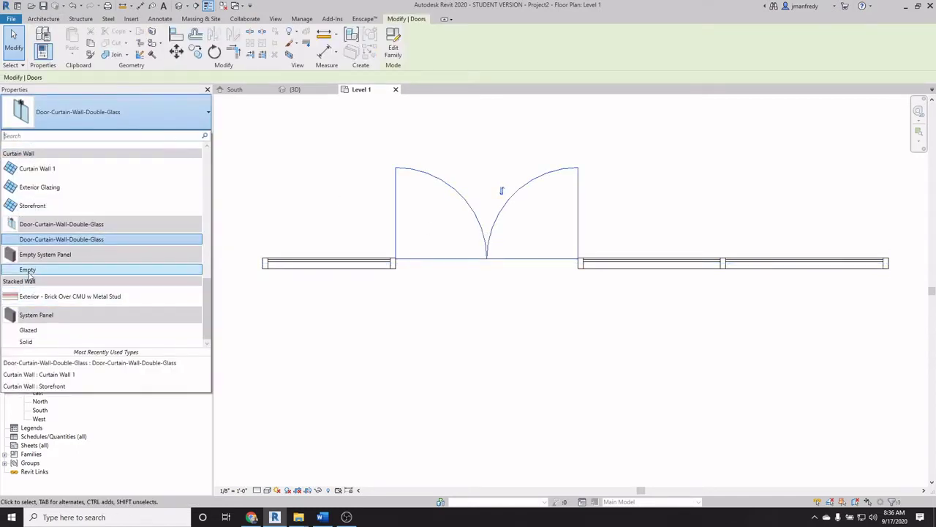
click(29, 330)
click(464, 308)
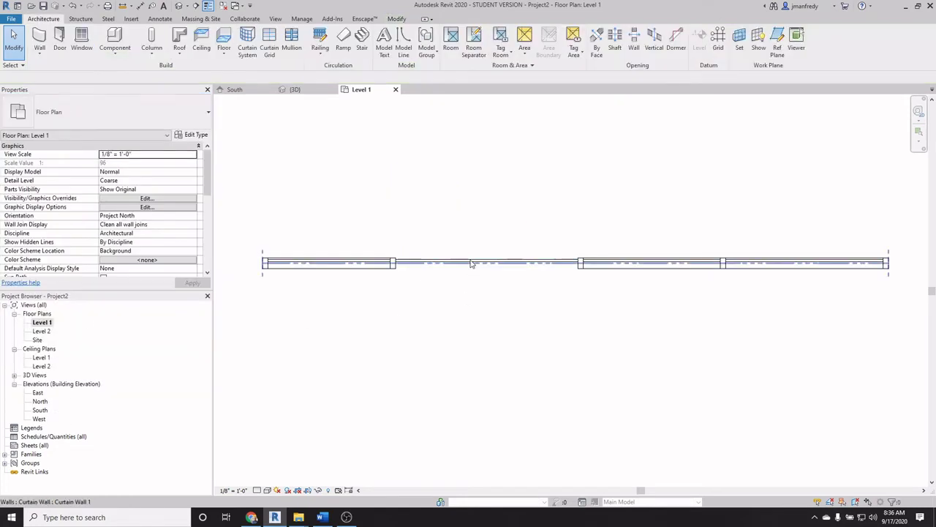
click(60, 41)
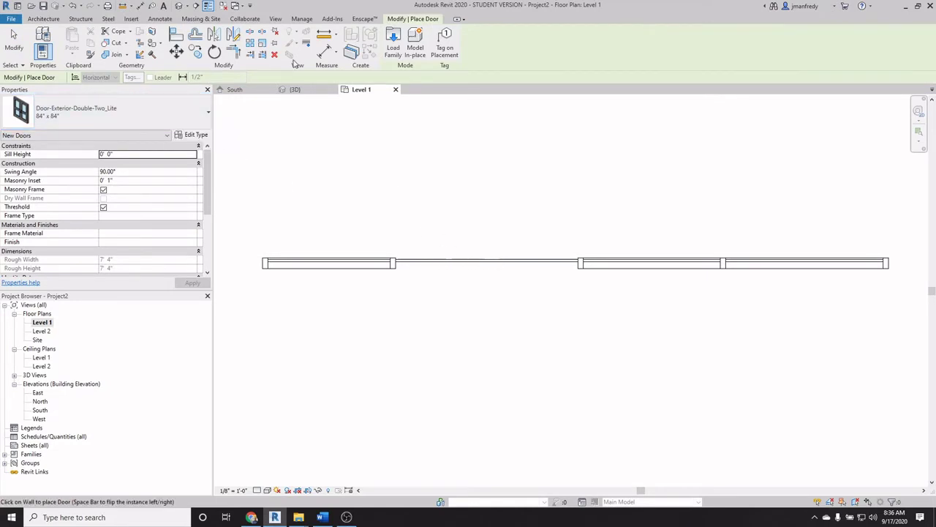
click(178, 6)
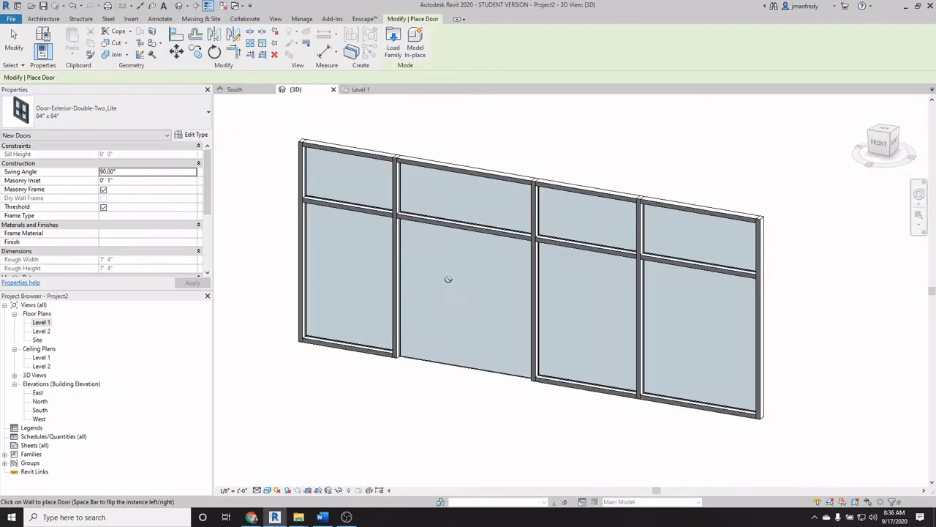
- Swap the lower second-from-left glazed panel to the Basic Wall Generic - 6" type
click(450, 369)
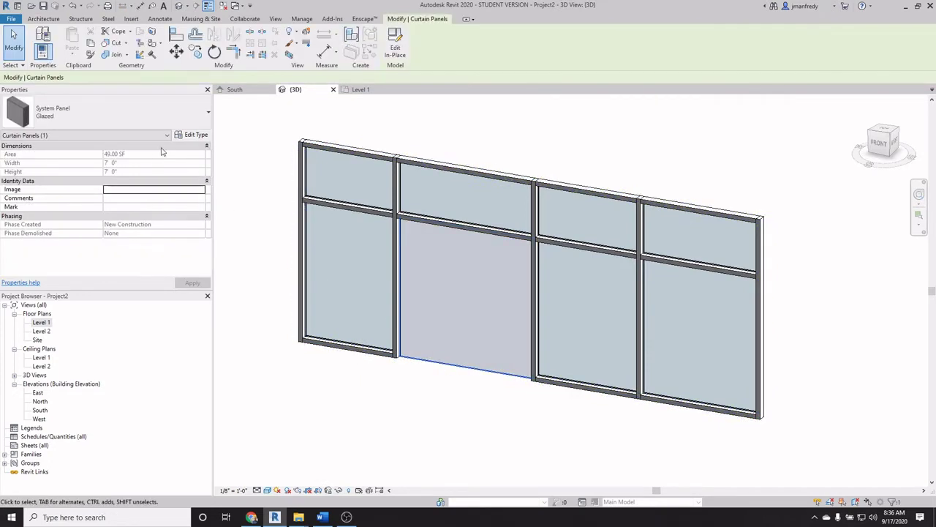
click(208, 112)
scroll(208, 166, up, 5)
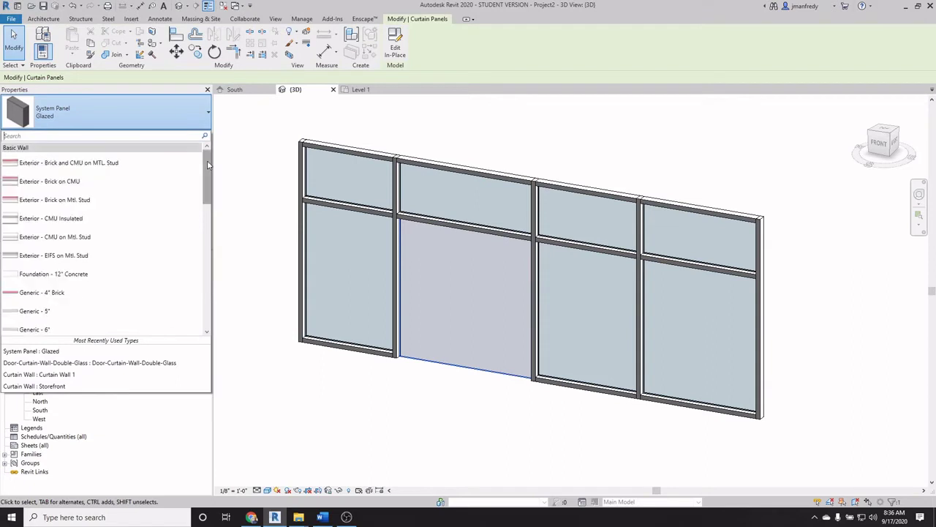
drag(208, 166, 208, 199)
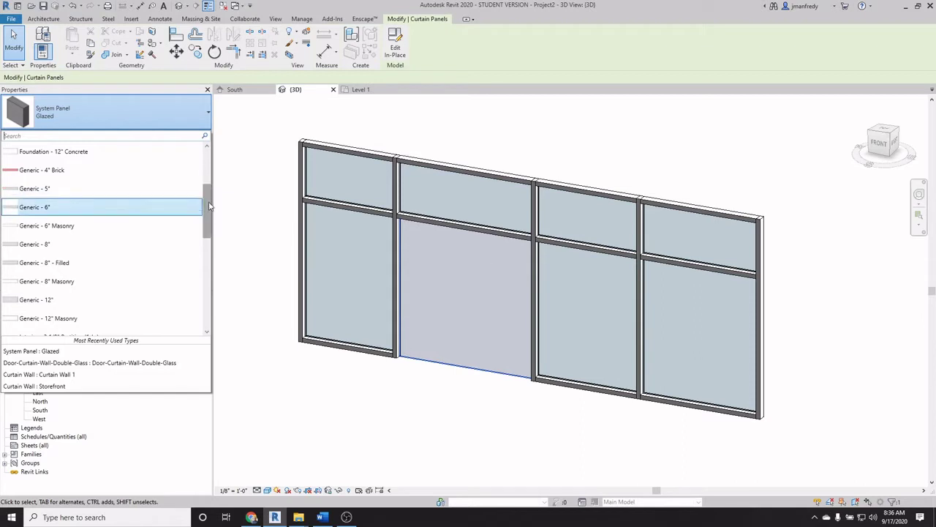
mouse_move(206, 209)
mouse_down()
mouse_move(207, 169)
mouse_move(205, 310)
mouse_move(207, 214)
mouse_up()
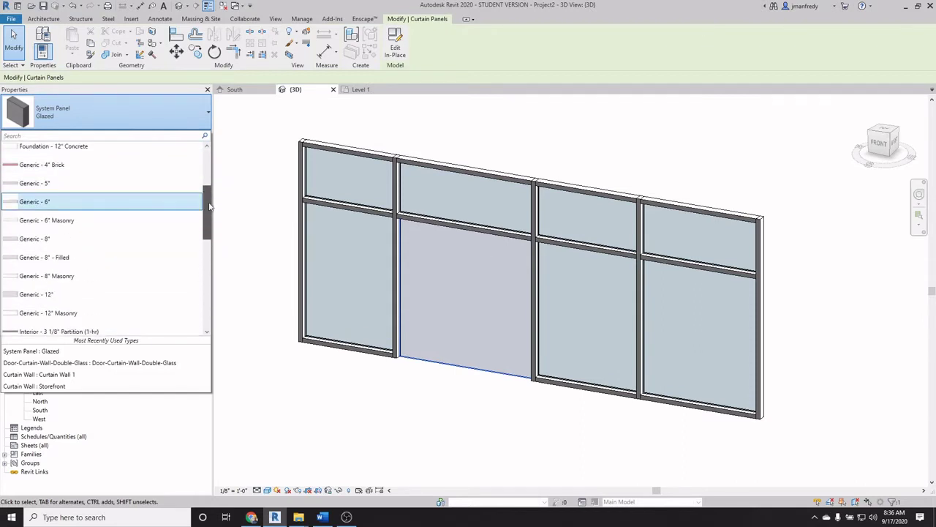
scroll(42, 209, up, 1)
click(56, 212)
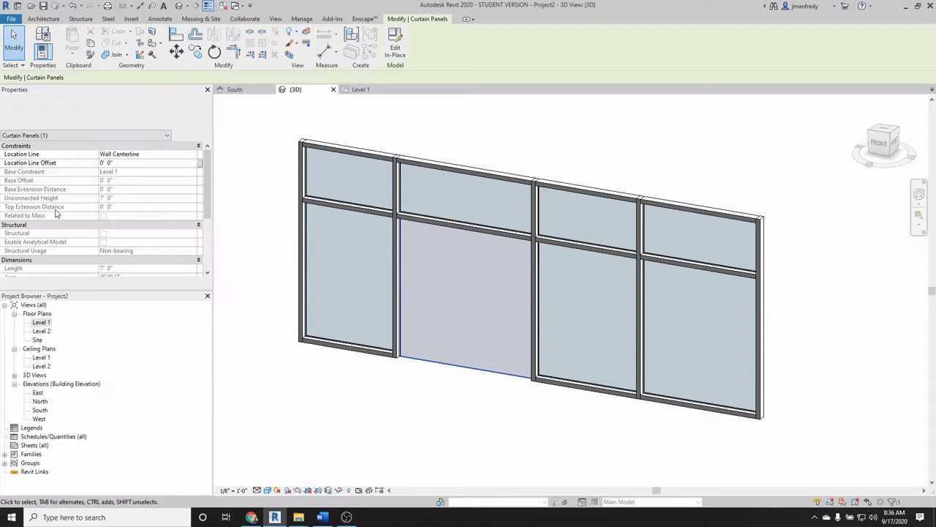
click(473, 445)
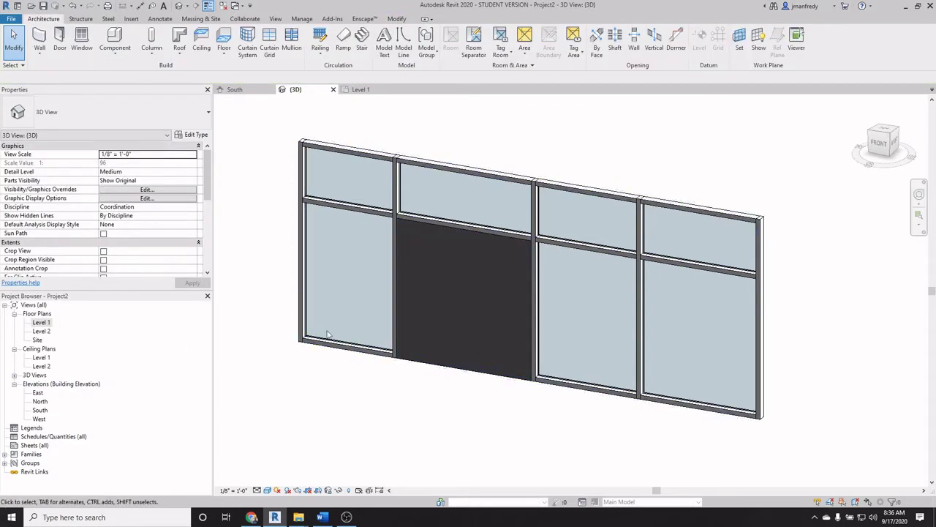
- Place a Single-Flush 32" x 84" door in the solid panel on Level 1 and verify it in 3D
double_click(45, 324)
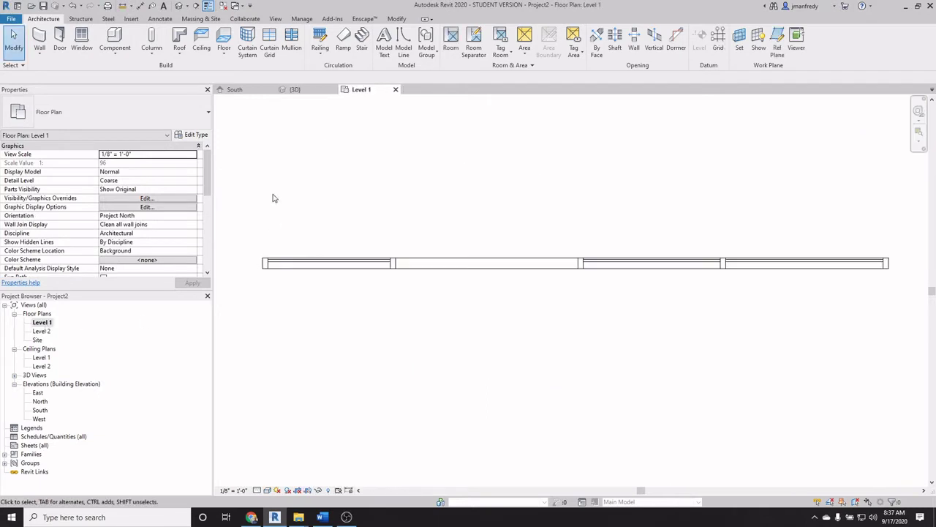
click(60, 40)
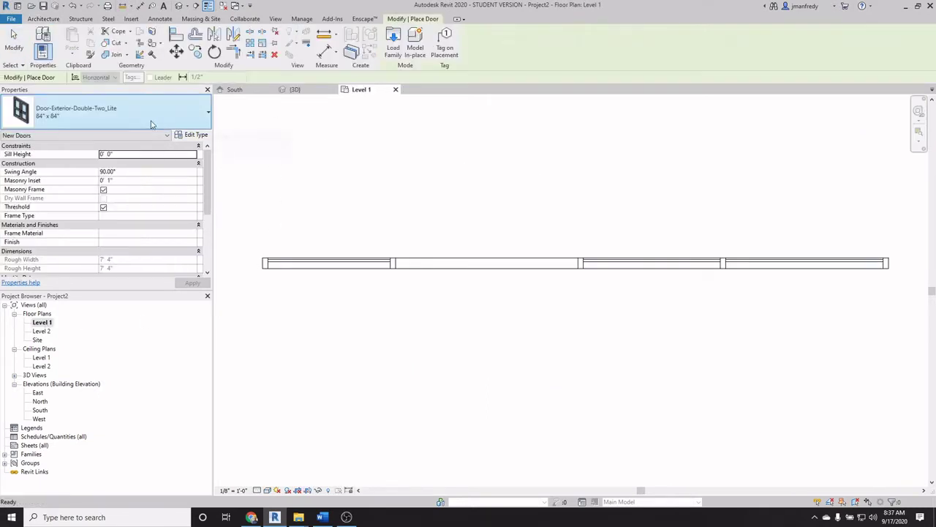
click(150, 119)
click(102, 219)
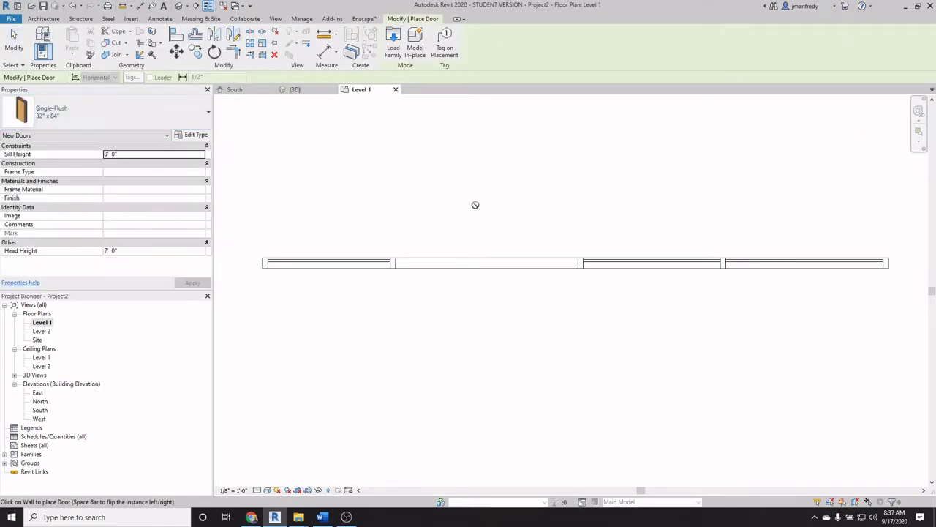
key(Escape)
key(Escape)
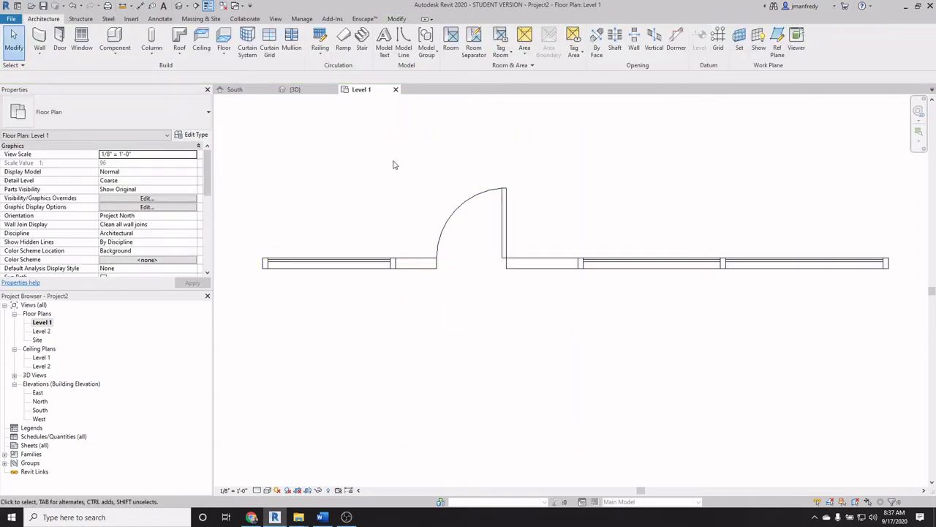
click(179, 6)
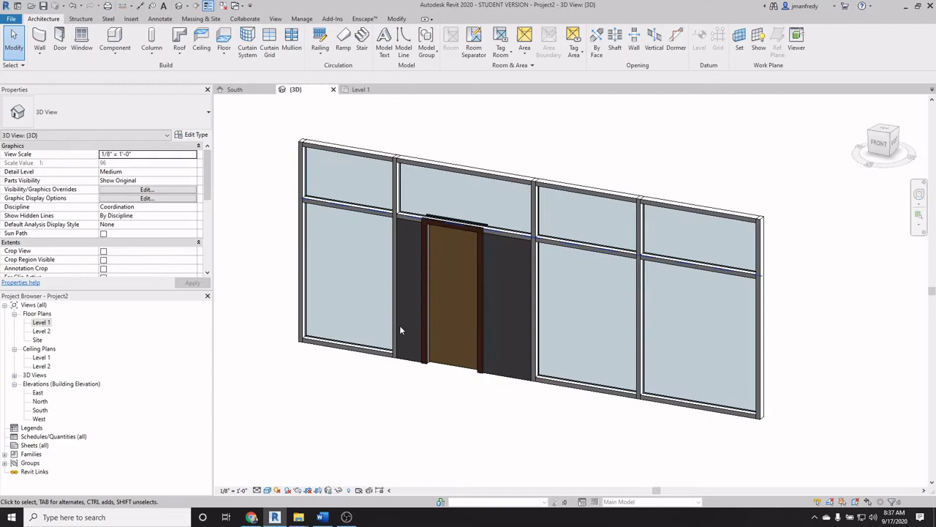
scroll(432, 362, up, 2)
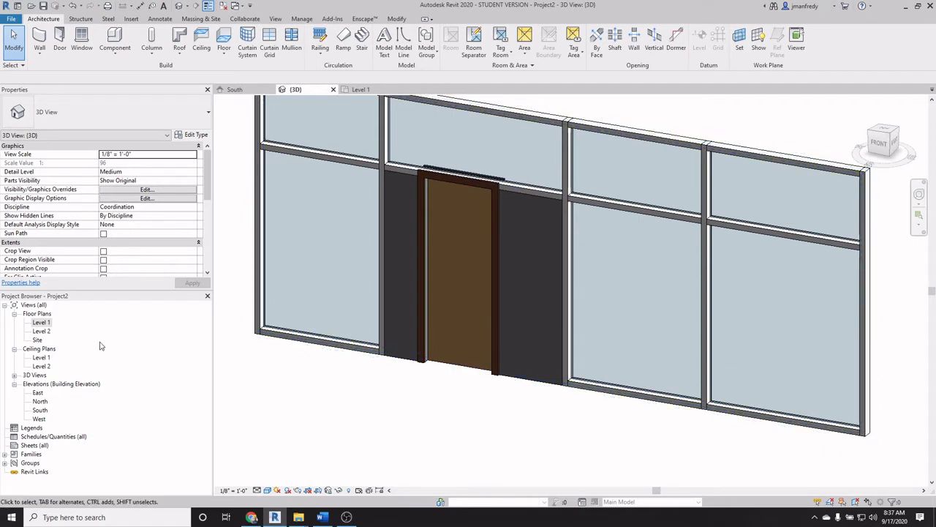
key(ctrl+Tab)
- Delete the Single-Flush door from the solid wall panel
click(497, 185)
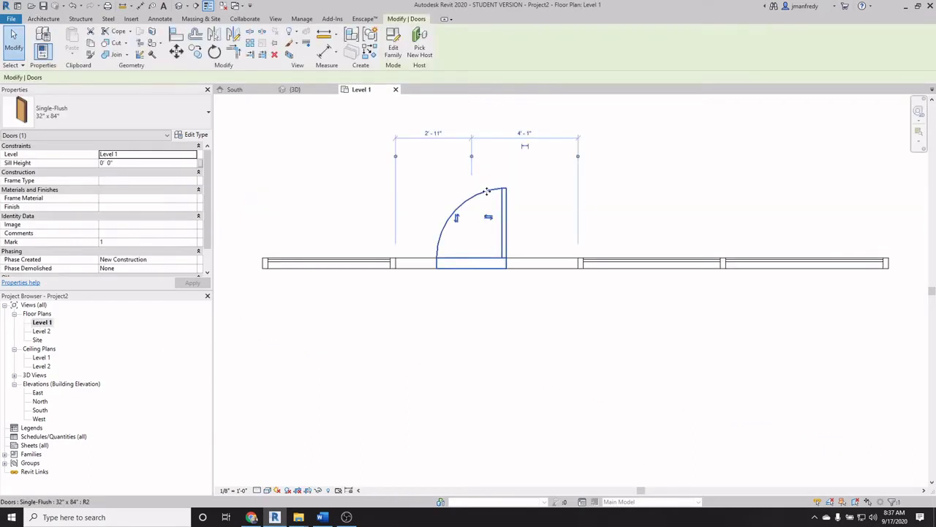
key(Delete)
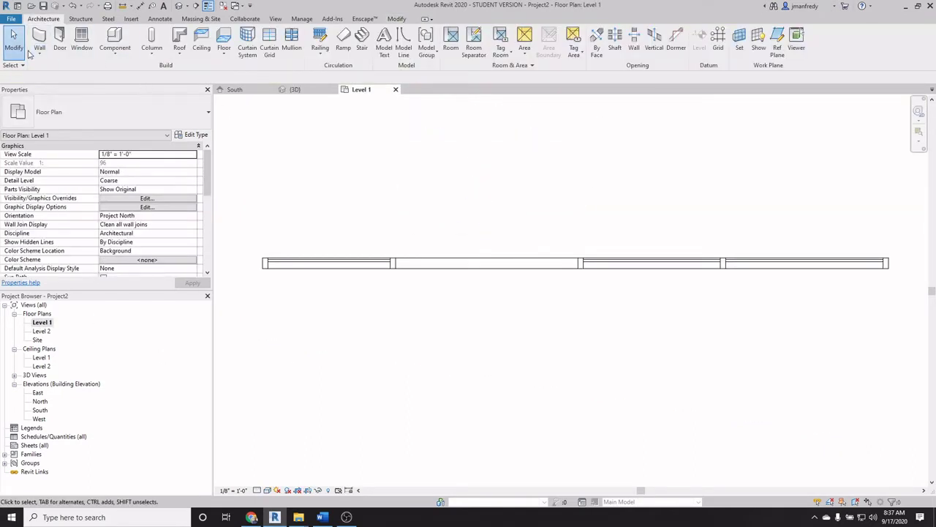
click(40, 55)
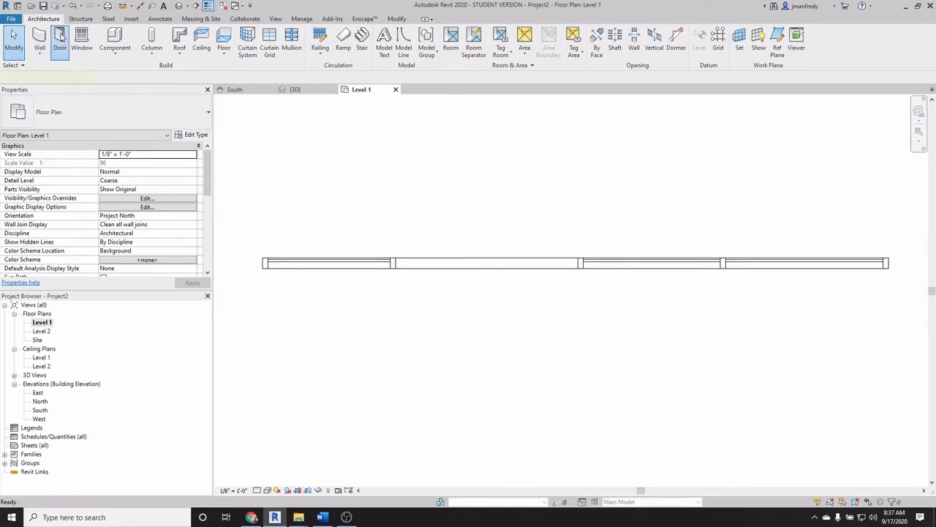
- Place a Door-Exterior-Double-Two_Lite 84" x 84" door in the solid panel on Level 1
click(60, 41)
click(148, 109)
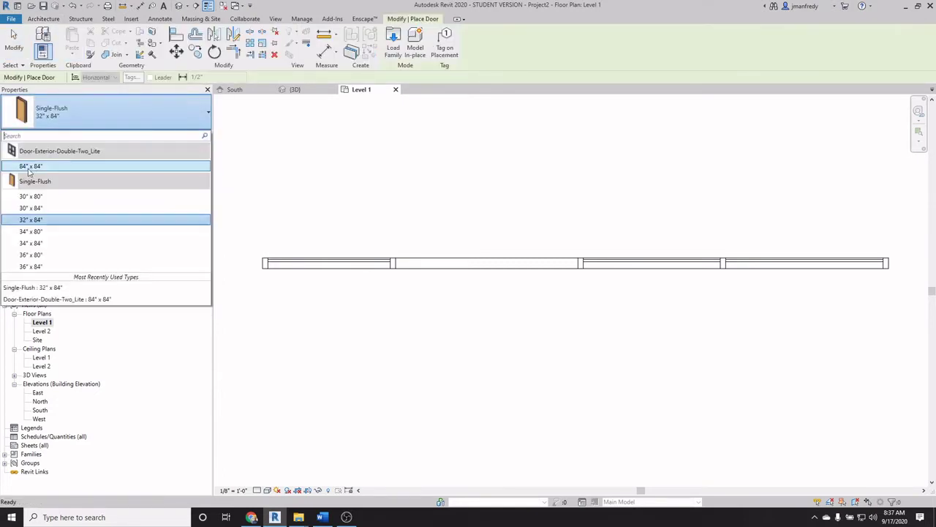
click(29, 167)
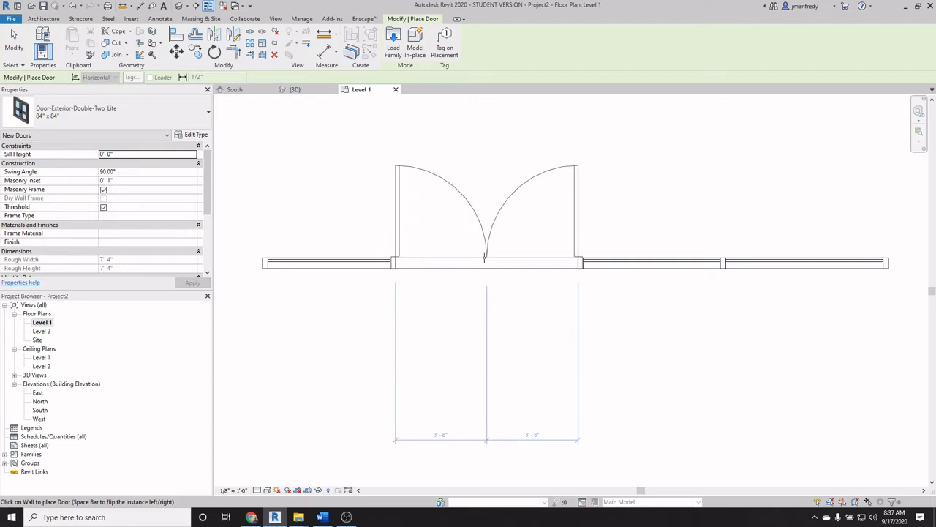
scroll(485, 256, up, 4)
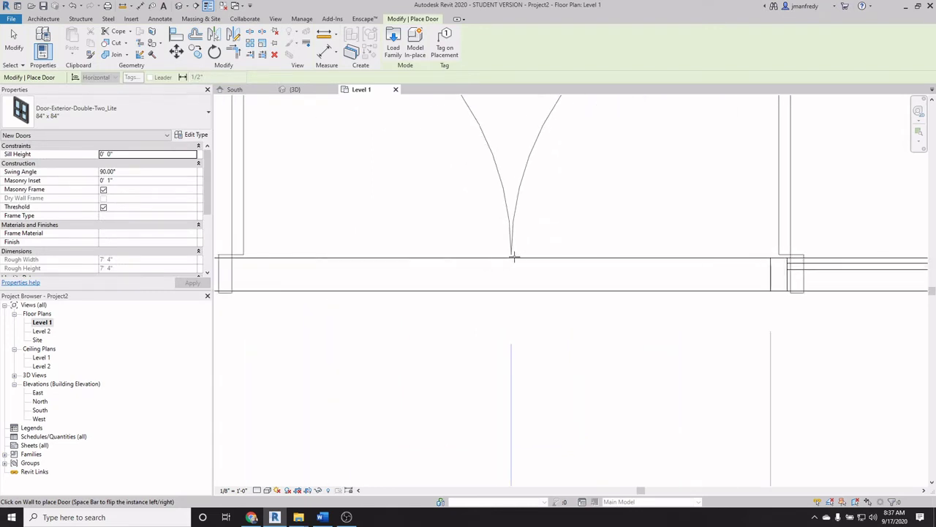
click(490, 256)
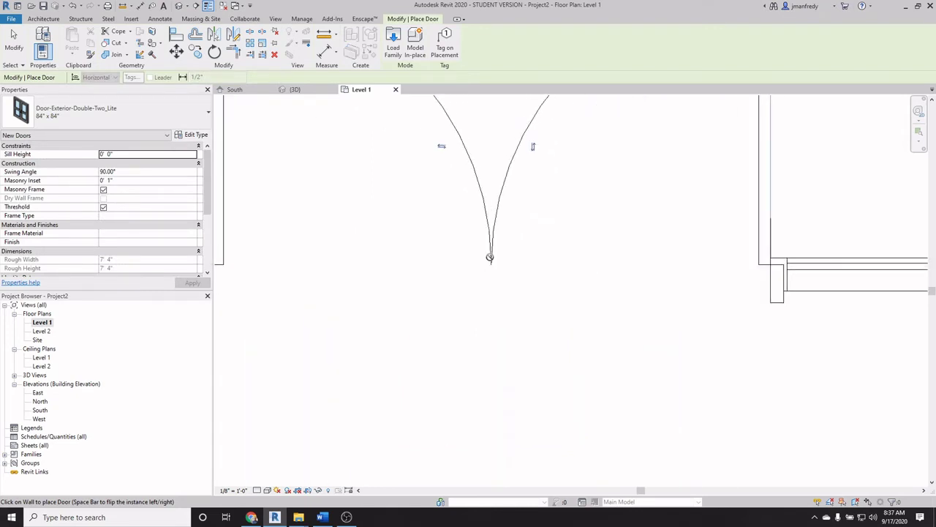
key(Escape)
key(Escape)
scroll(498, 298, down, 1)
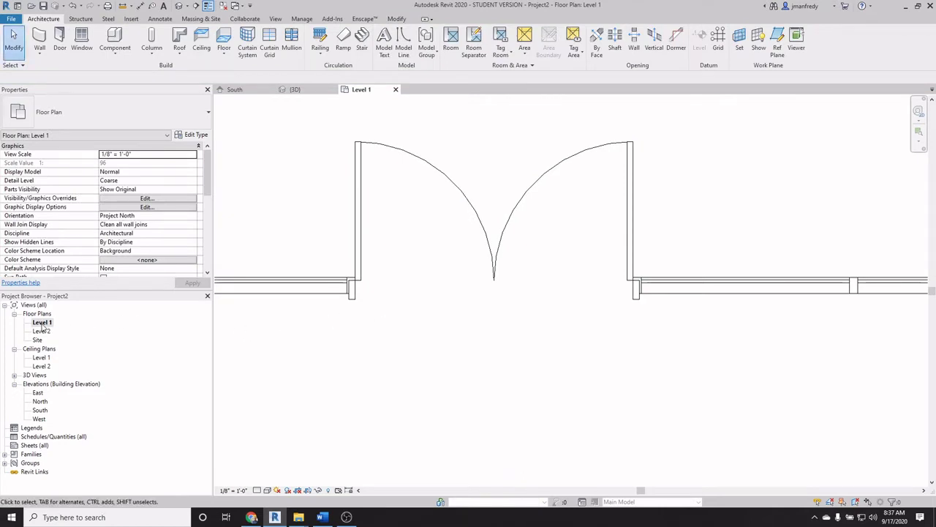
scroll(368, 444, down, 3)
- In the South elevation, measure 7'-0" from the left mullion to the grid line, discarding the dimension
scroll(450, 382, down, 1)
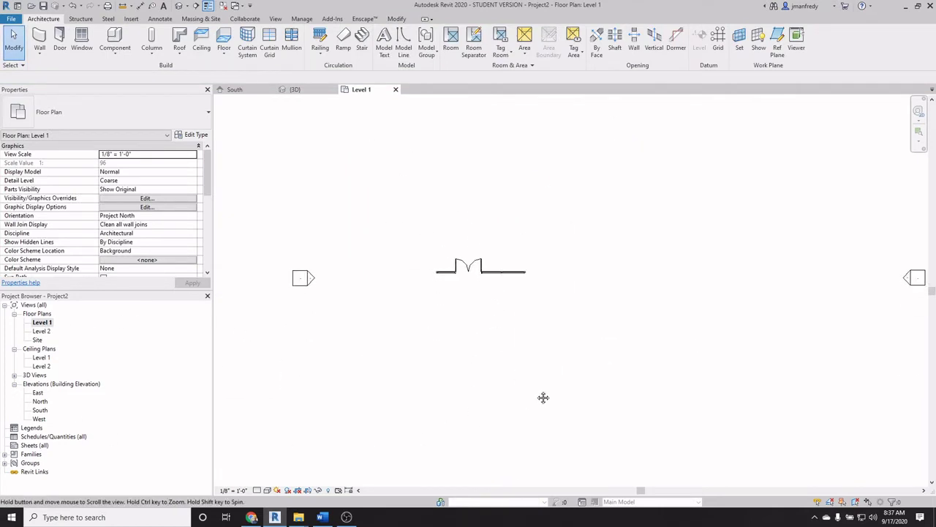
double_click(586, 455)
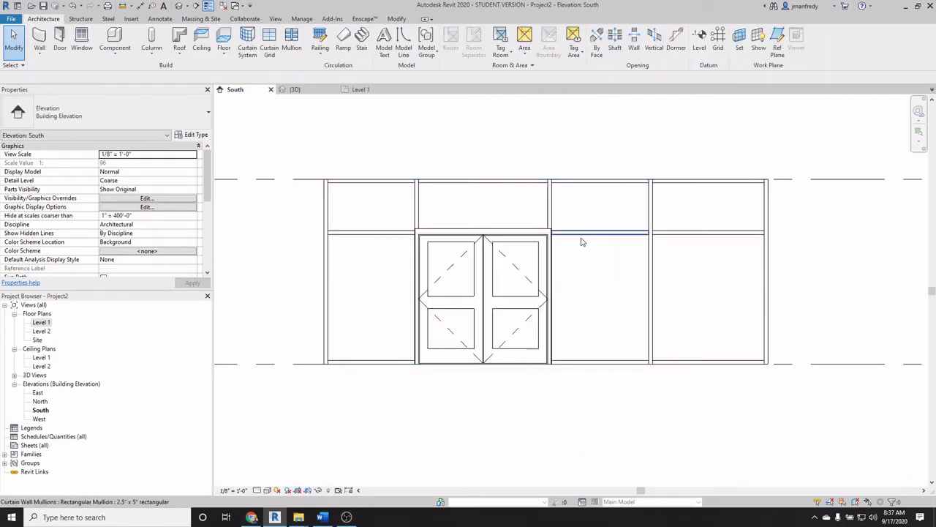
scroll(575, 359, up, 2)
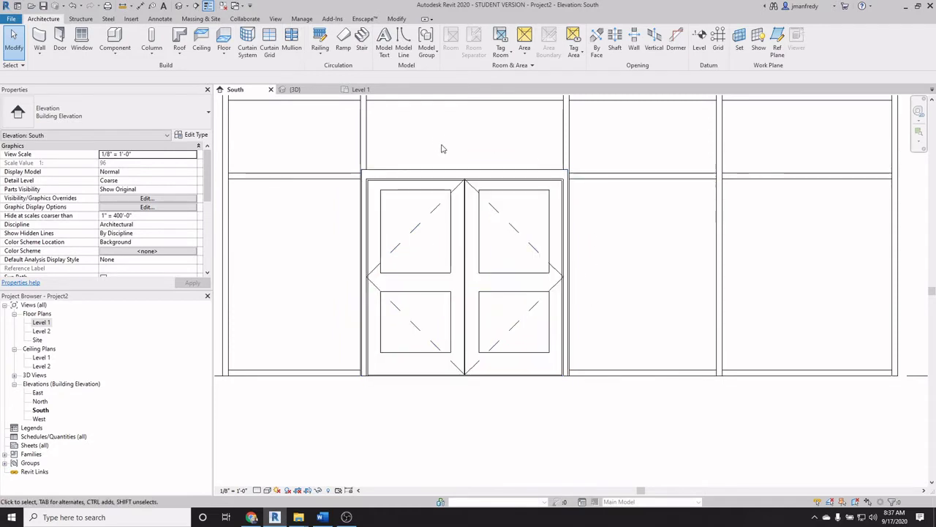
key(d)
key(i)
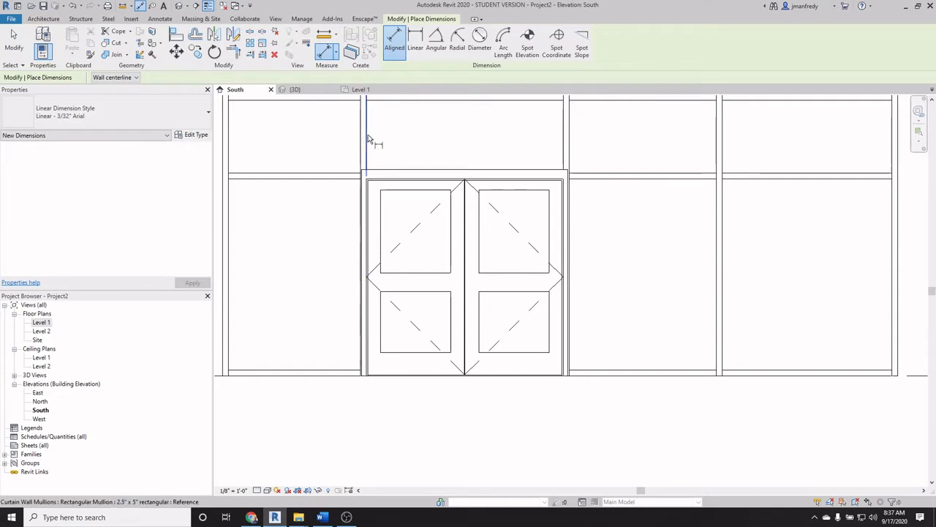
click(369, 140)
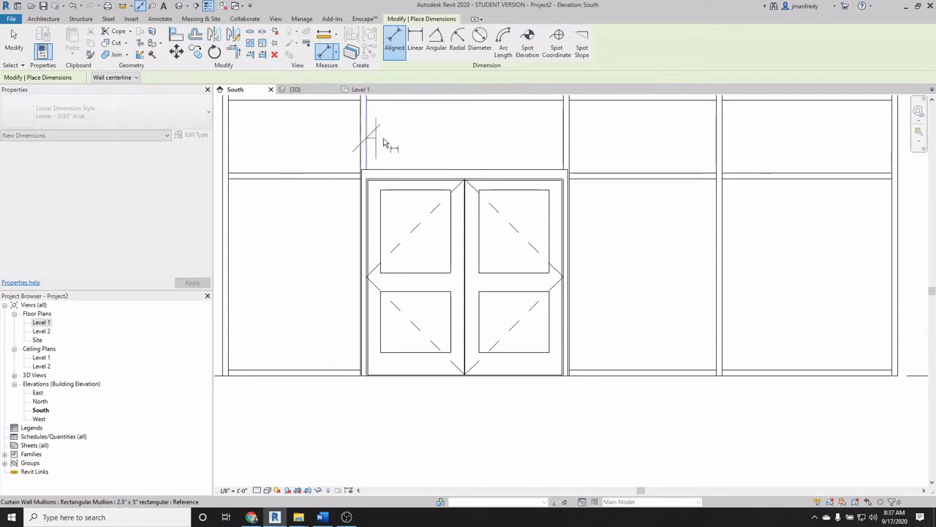
click(563, 129)
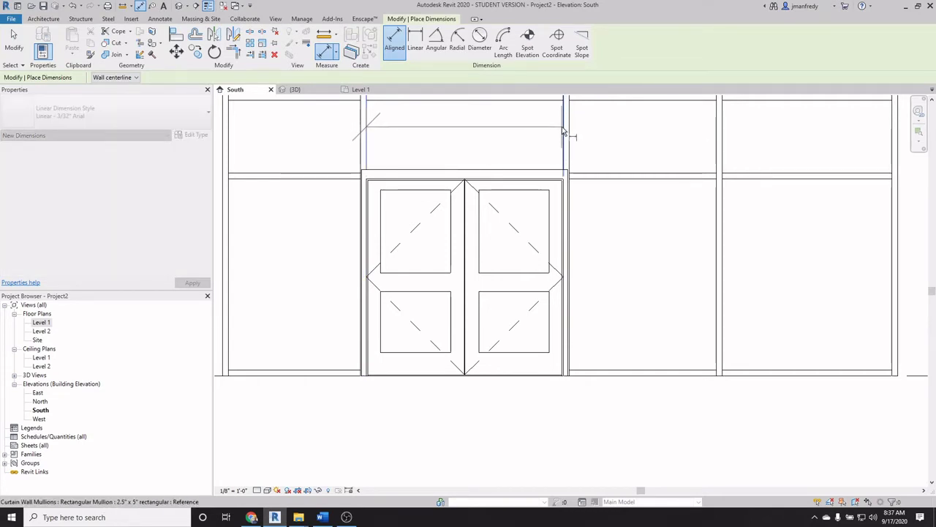
click(524, 155)
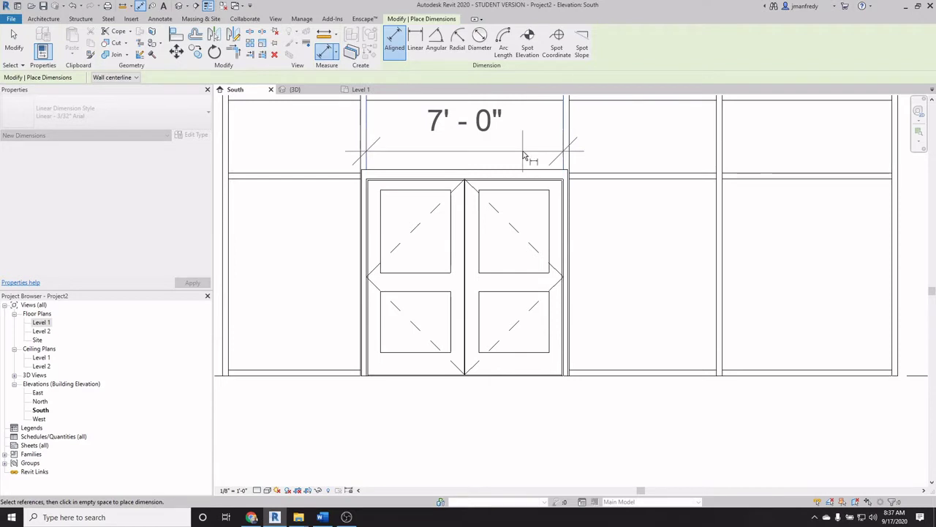
key(Escape)
key(Escape)
- Measure from the horizontal mullion left of the door down to Level 1, then cancel the dimension
click(468, 232)
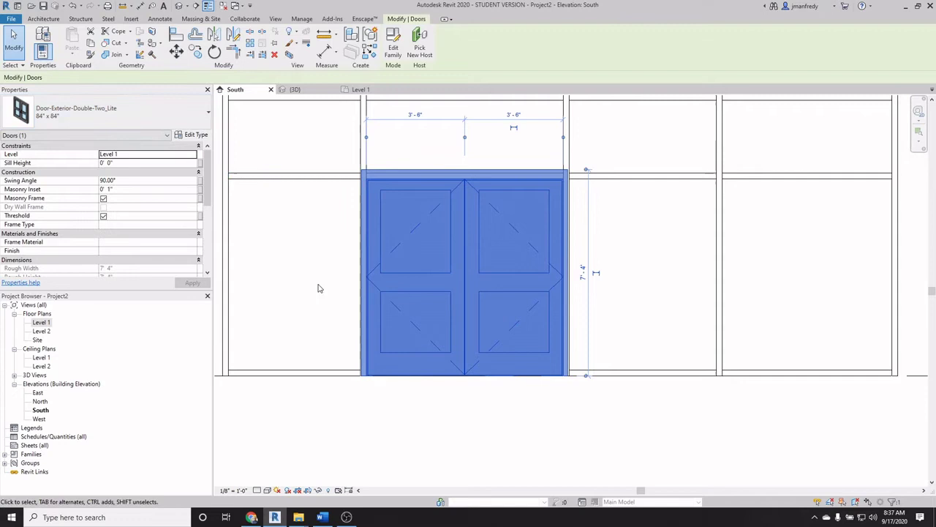
key(Escape)
key(d)
key(i)
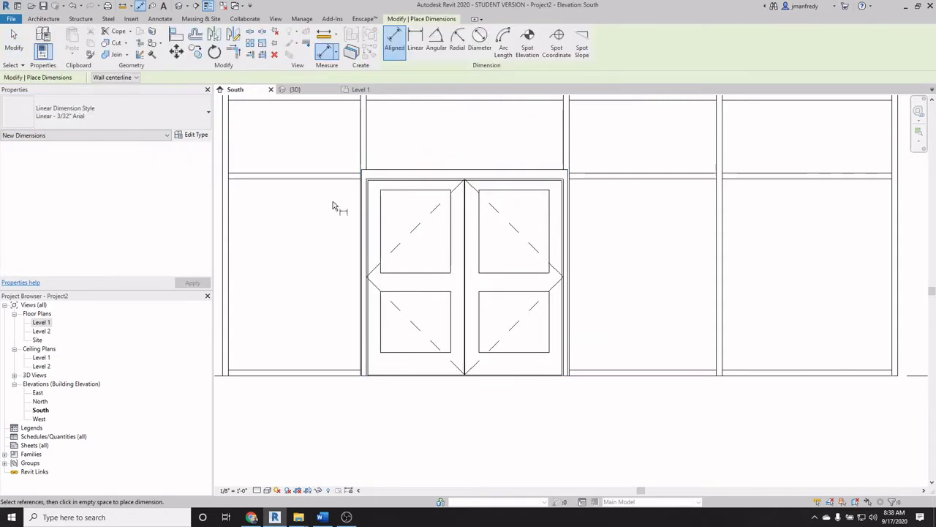
click(339, 181)
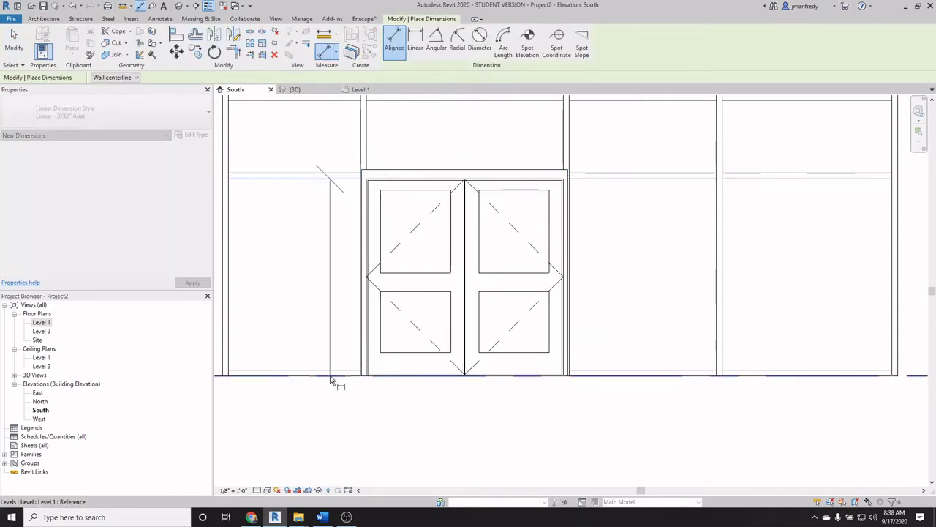
click(330, 376)
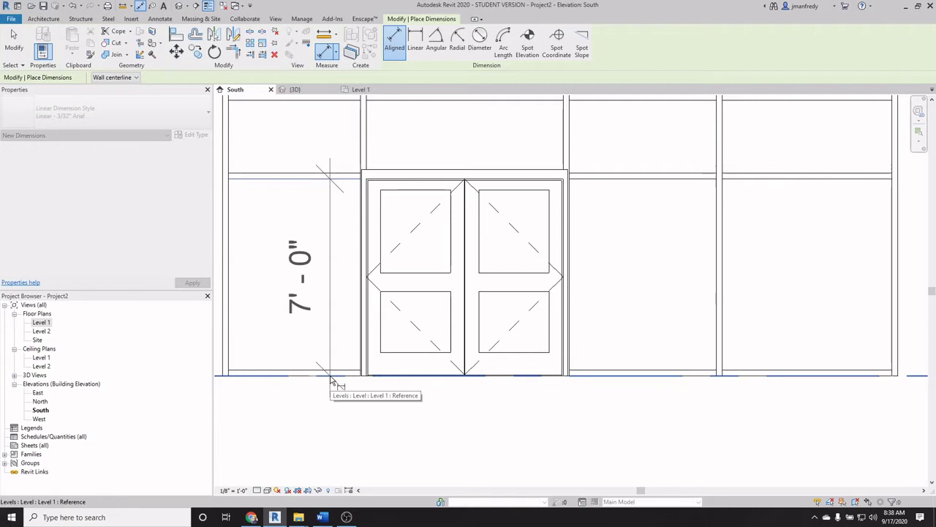
key(Escape)
key(Escape)
- Switch to the default 3D view and set the detail level to Fine
click(179, 5)
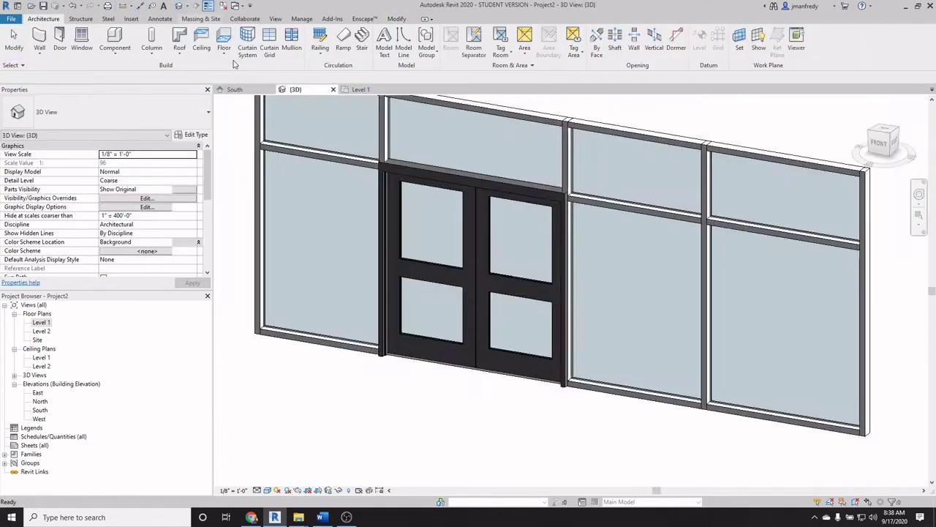
scroll(472, 296, up, 2)
scroll(476, 335, down, 2)
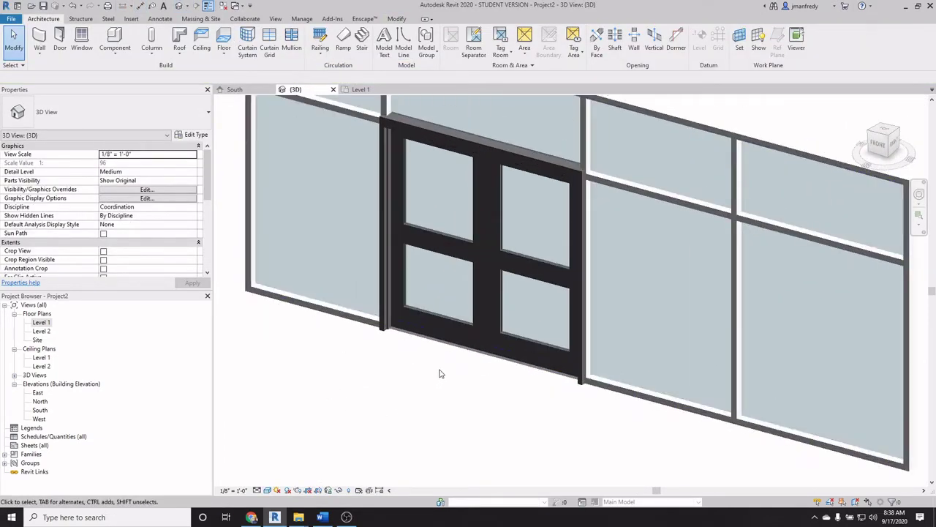
scroll(443, 373, up, 4)
middle_drag(440, 407, 440, 403)
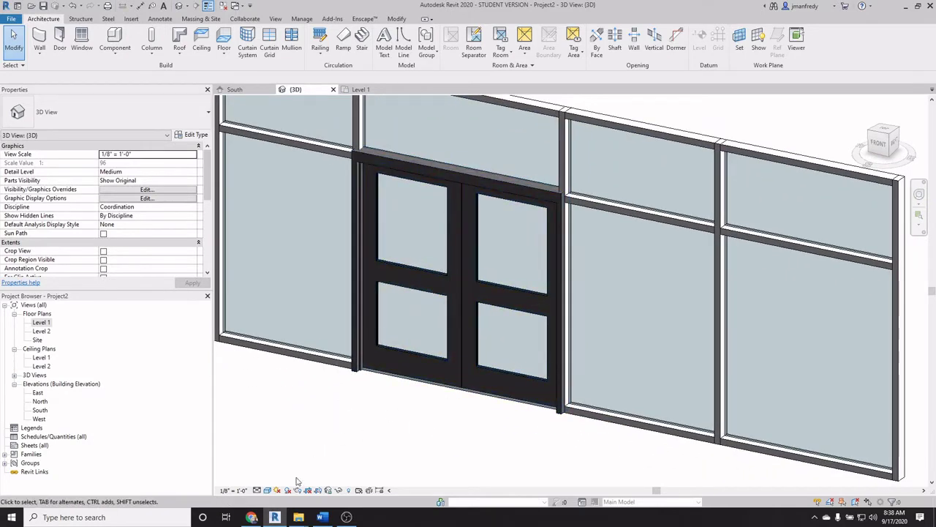
click(256, 491)
click(272, 479)
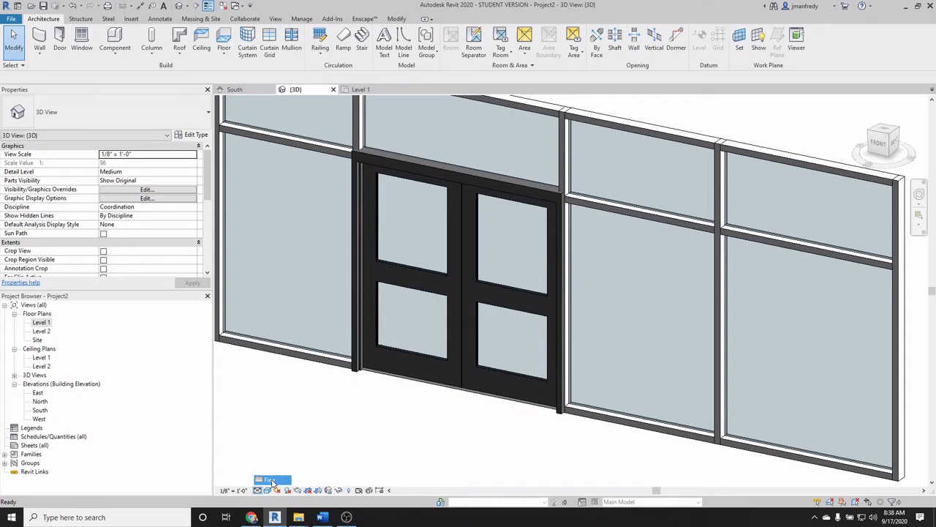
- Orbit to the back of the double door, then return to the curtain wall's front at Fine detail
click(463, 291)
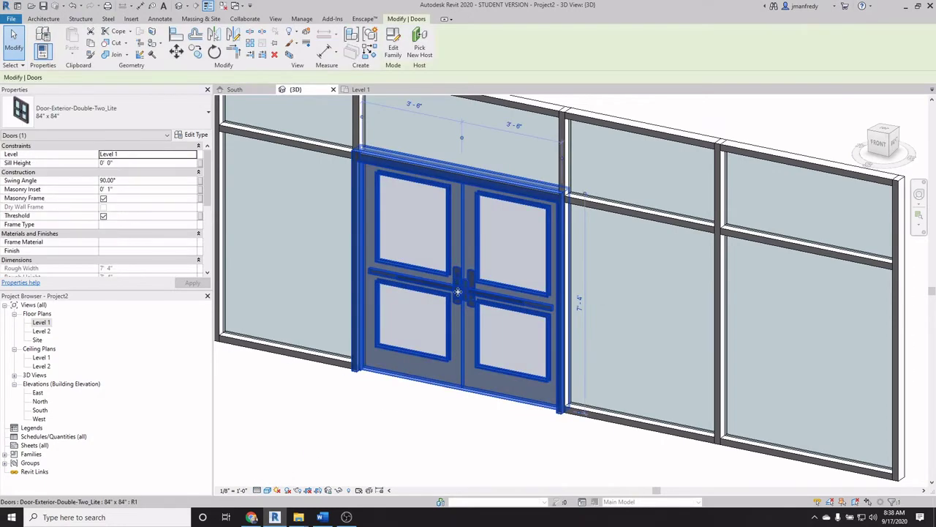
shift+middle_drag(463, 292, 307, 326)
click(257, 490)
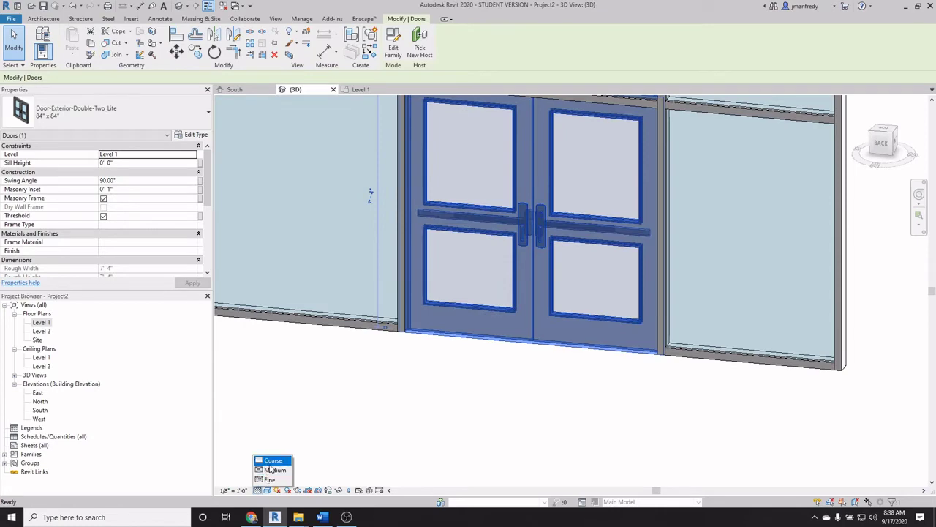
click(270, 479)
click(455, 422)
shift+middle_drag(454, 422, 445, 242)
scroll(454, 387, up, 3)
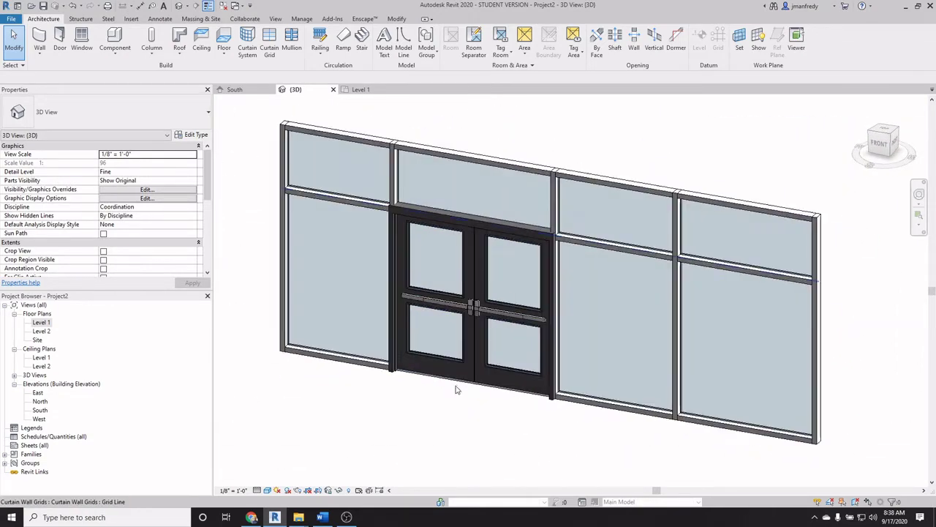
scroll(454, 397, down, 1)
scroll(474, 397, up, 1)
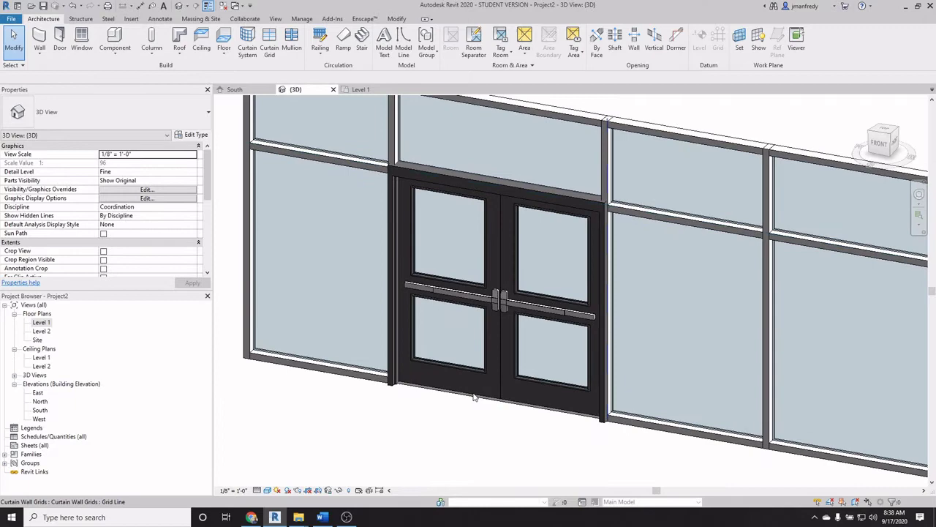
- Duplicate the double door's type as 'JM Curtain Wall 84" x 84" Door', checking its width
click(501, 304)
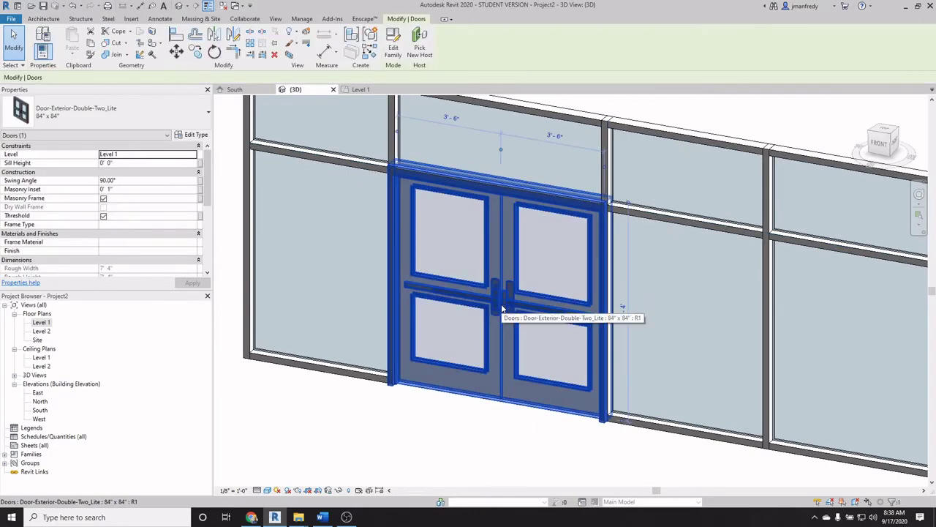
click(193, 134)
click(537, 115)
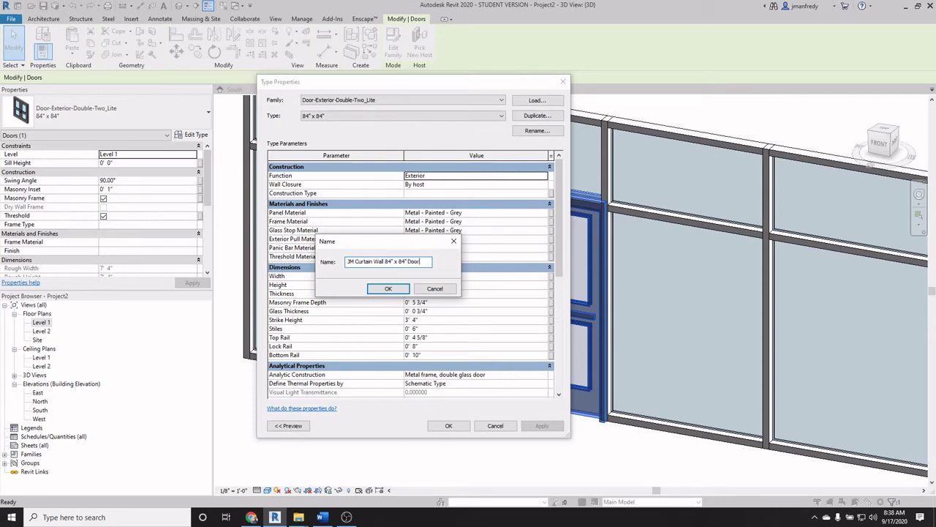
click(402, 289)
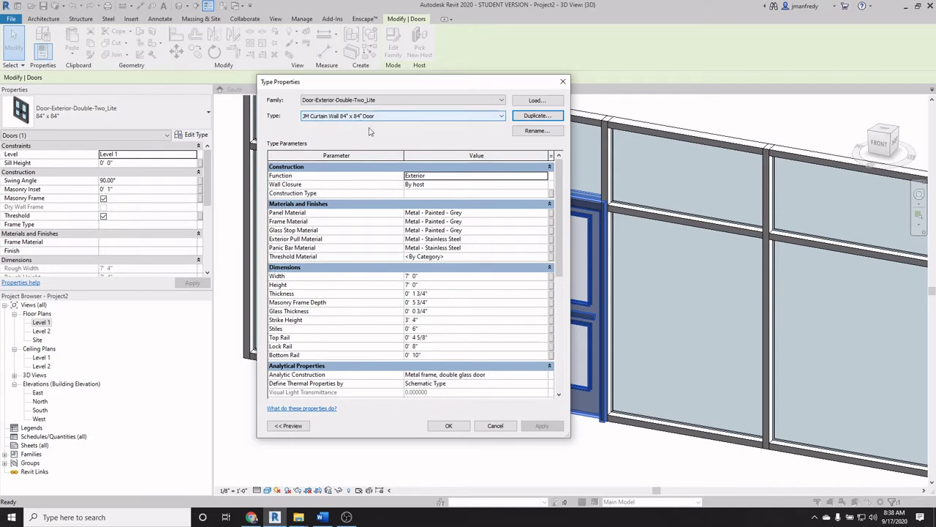
click(454, 428)
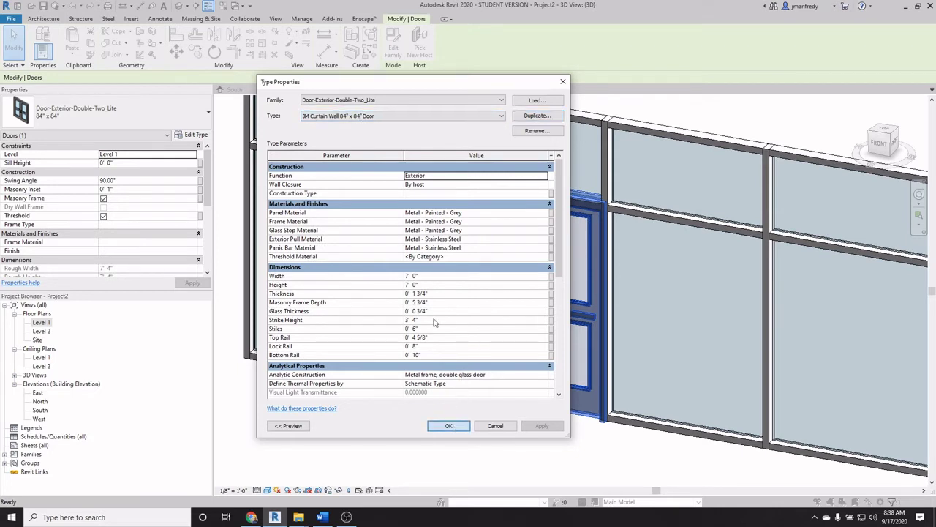
click(422, 276)
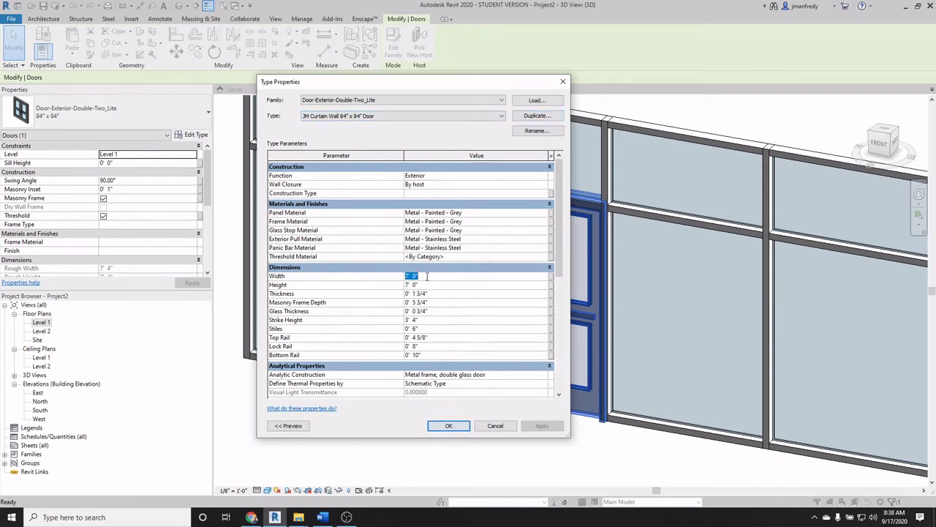
click(449, 427)
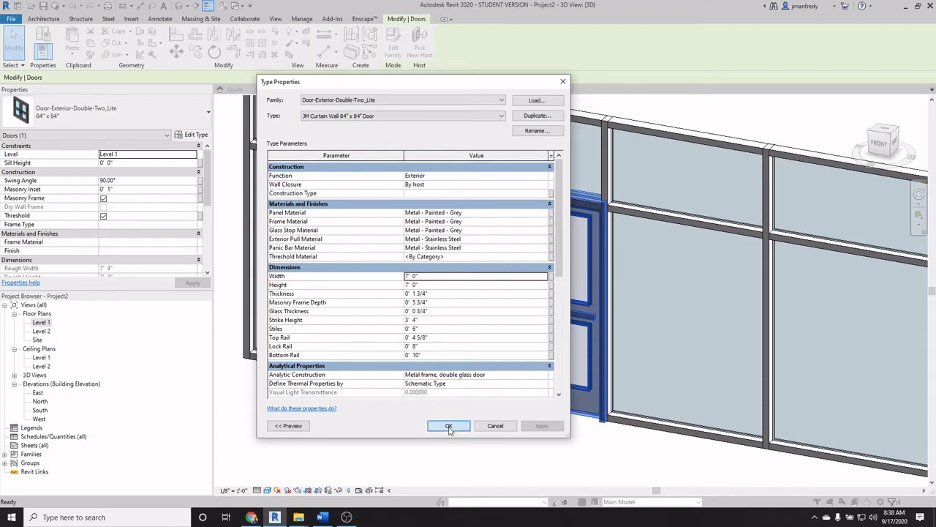
click(429, 439)
mouse_move(429, 439)
shift+middle_down()
mouse_move(455, 452)
mouse_move(425, 432)
shift+middle_up()
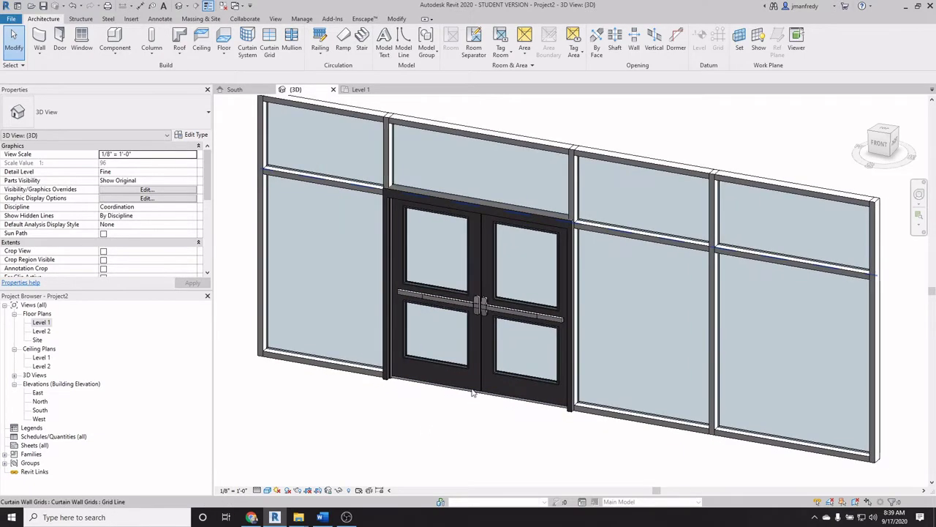
- Edit the Door-Exterior-Double-Two_Lite family and view its Exterior, Interior and Preview views
click(468, 303)
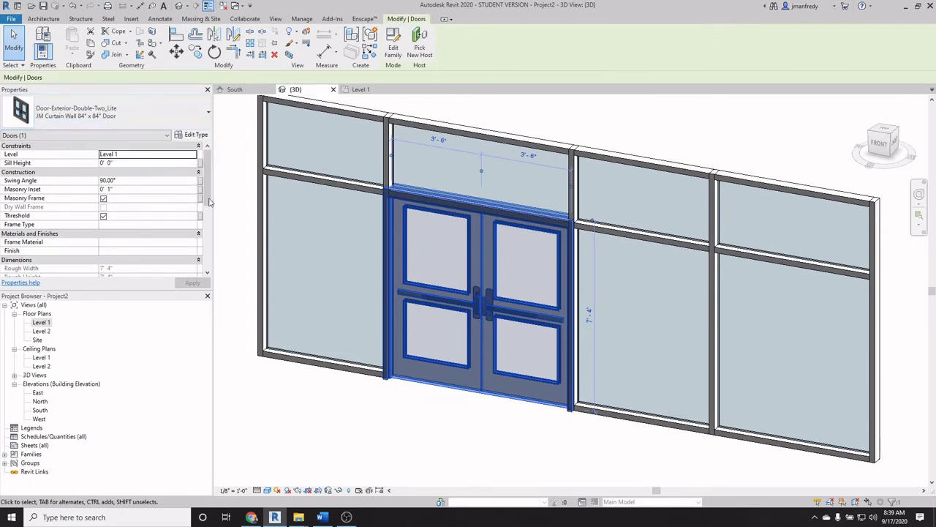
click(398, 58)
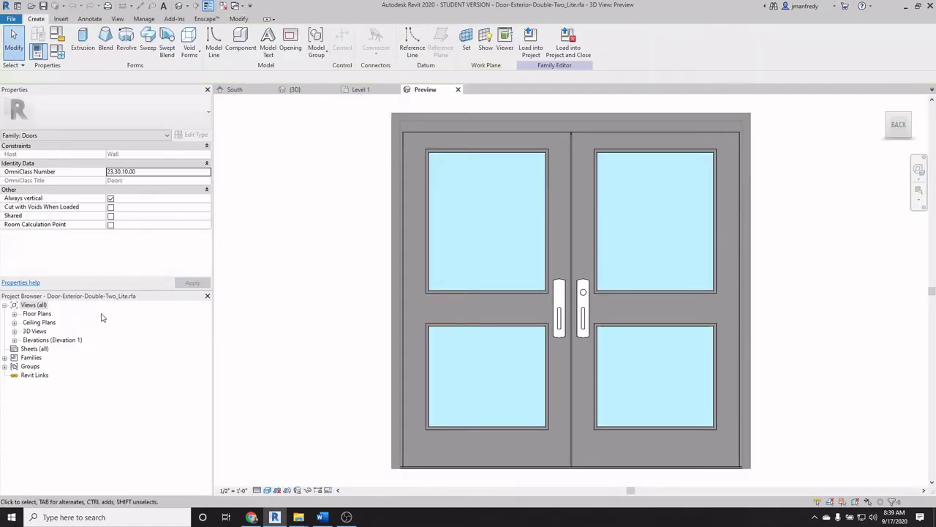
double_click(38, 341)
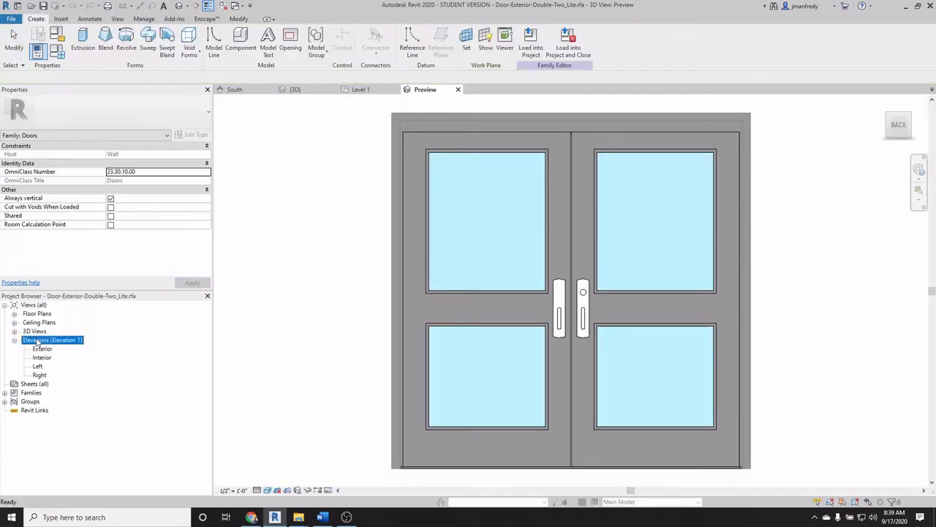
double_click(44, 349)
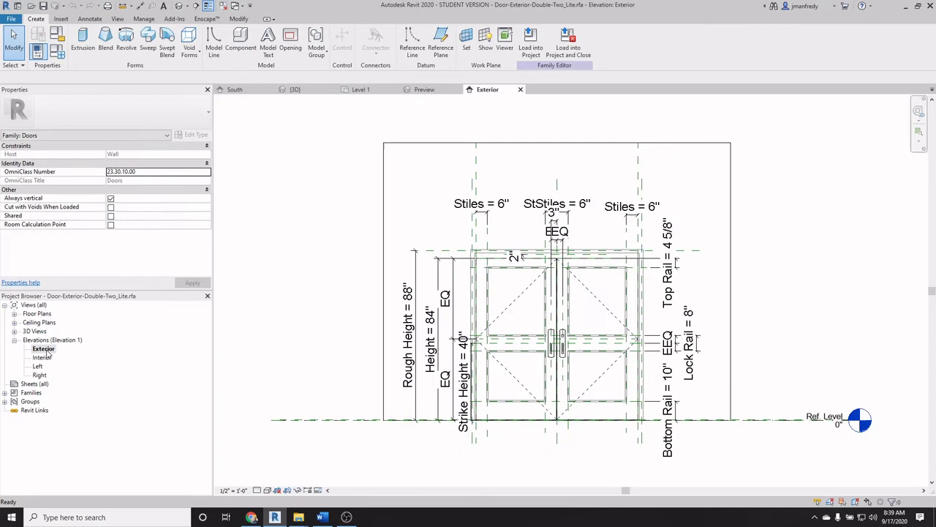
double_click(44, 357)
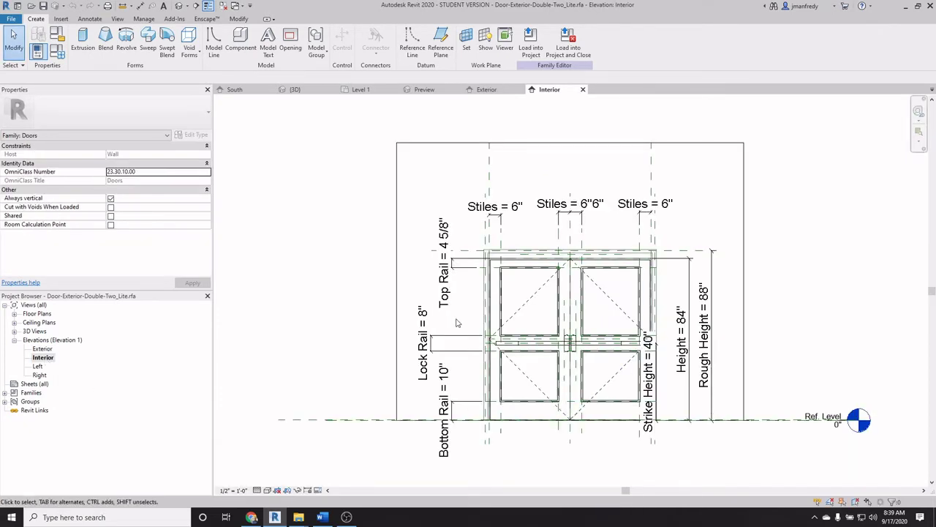
double_click(45, 331)
double_click(44, 341)
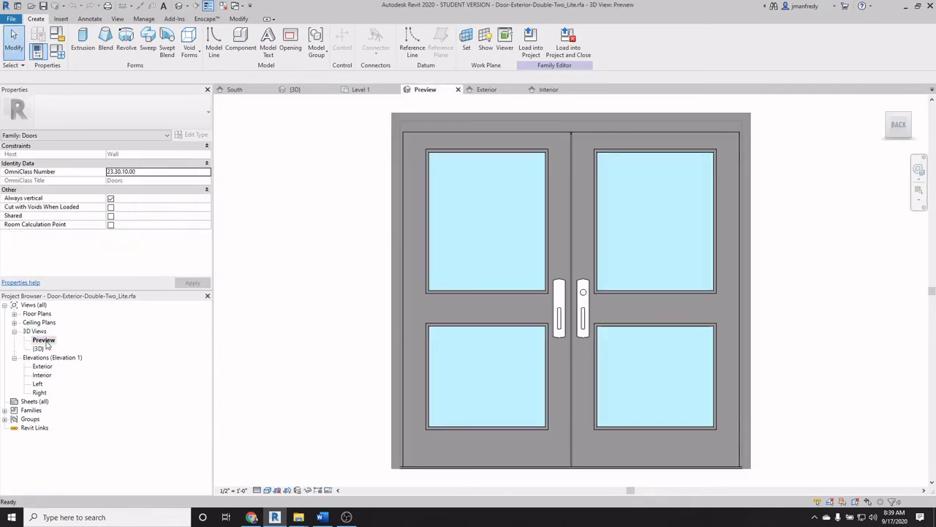
scroll(381, 318, down, 1)
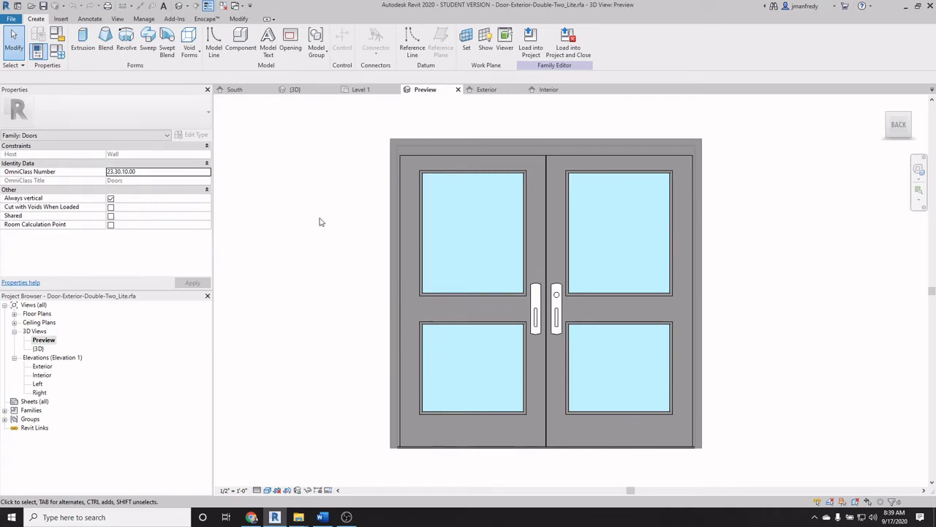
- Select the door family's top horizontal and side frame sweeps in the Preview to inspect them
click(391, 201)
click(364, 213)
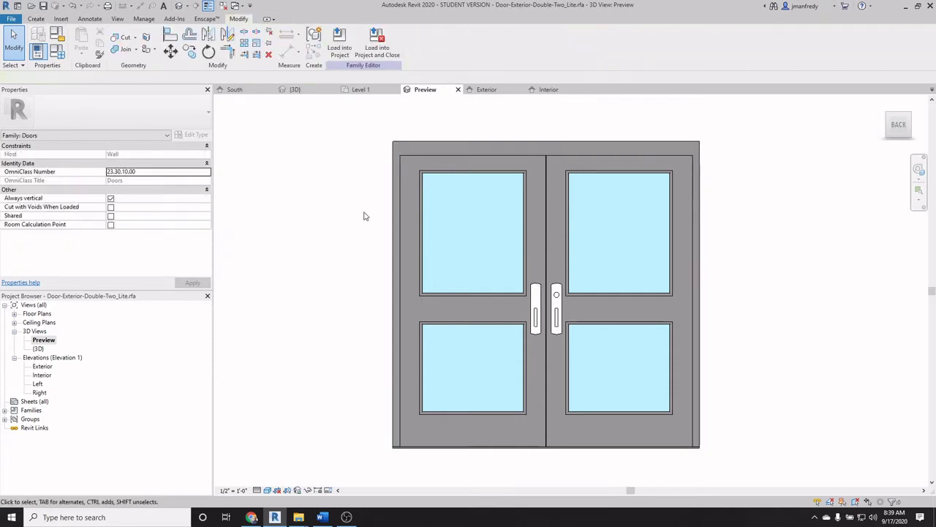
click(410, 144)
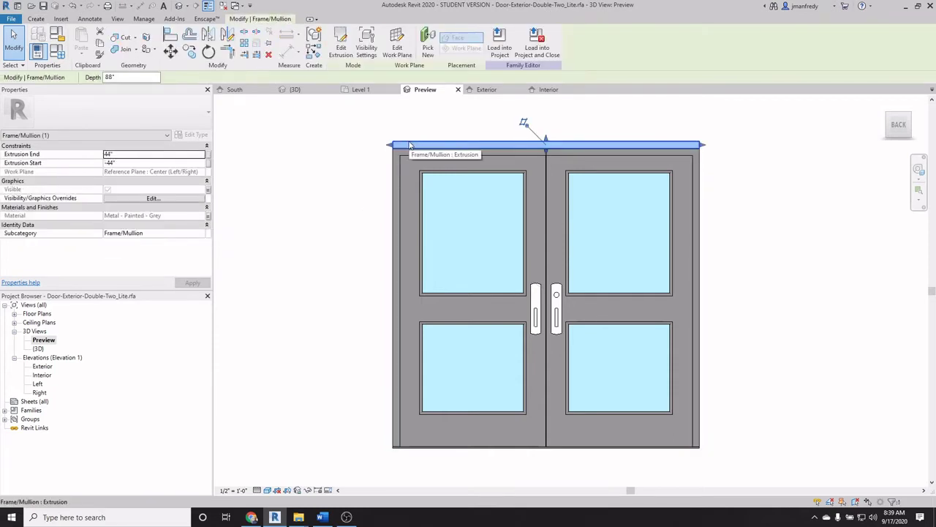
key(Escape)
click(411, 152)
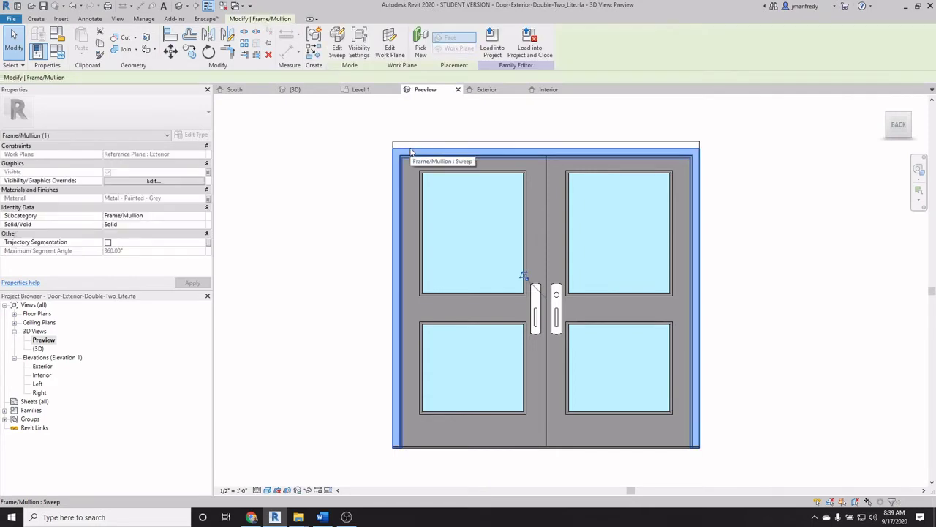
click(338, 167)
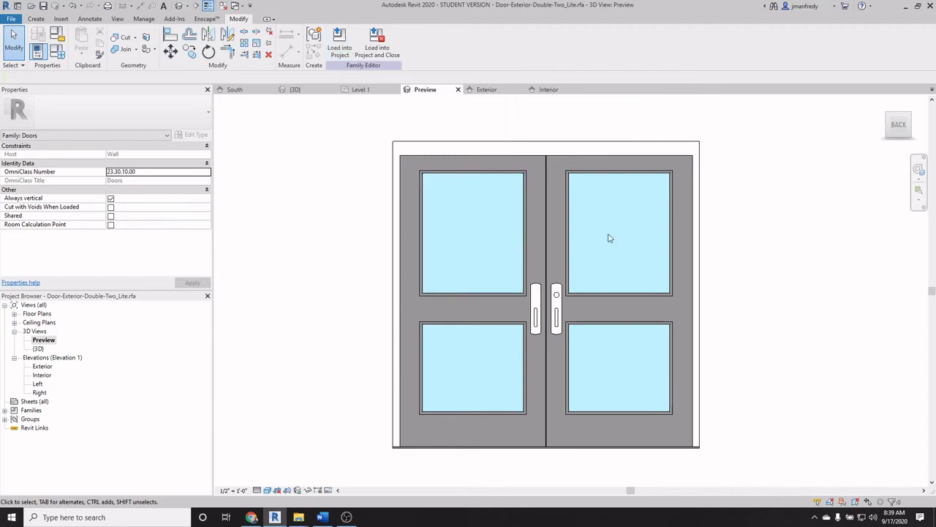
- Load the edited door family into Project2, overwriting the existing version
click(339, 42)
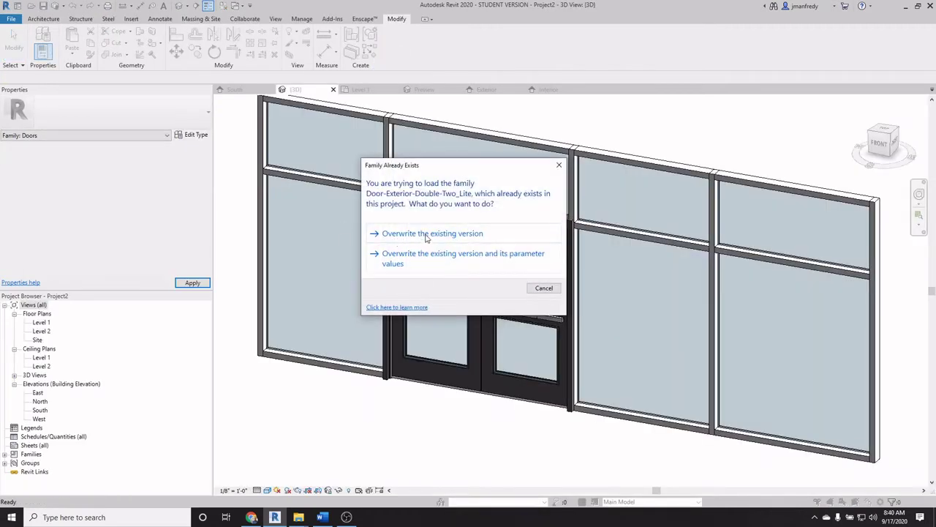
drag(489, 172, 228, 196)
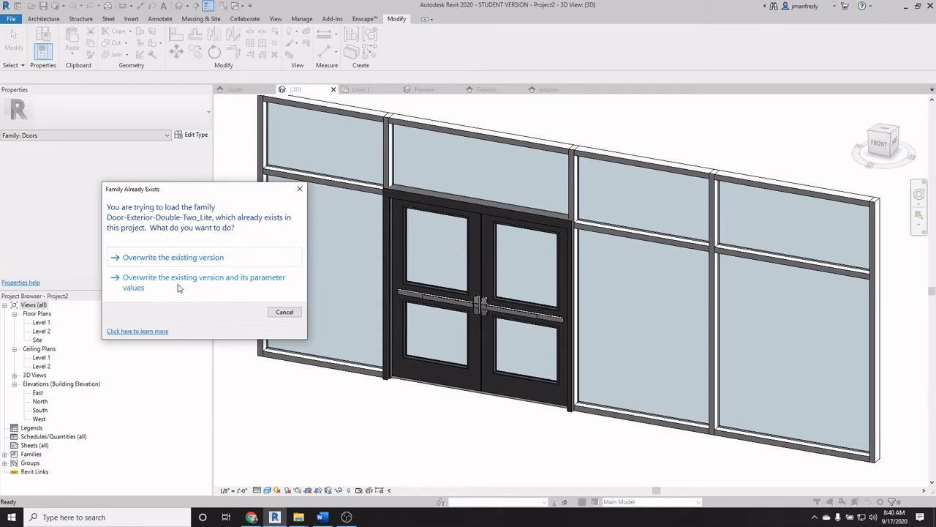
click(194, 259)
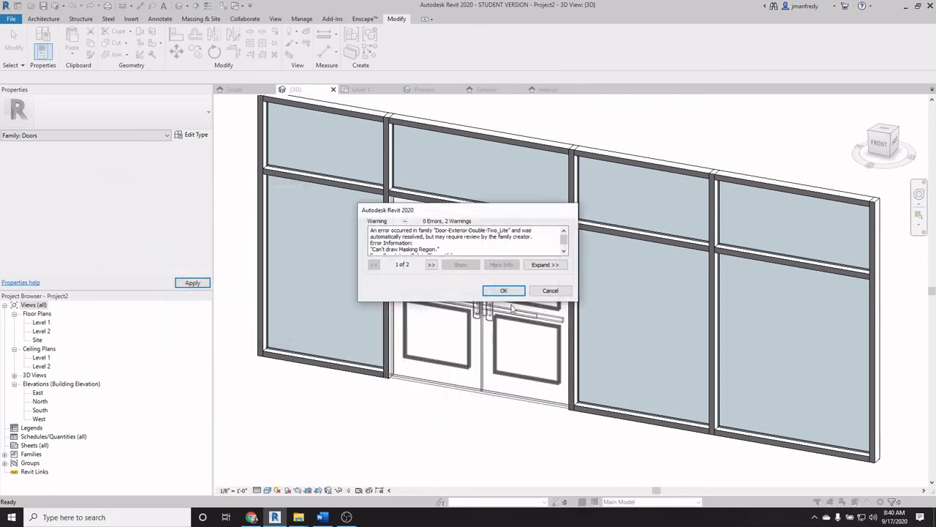
- Accept the load warnings and orbit around the reloaded double door in the 3D view
click(499, 293)
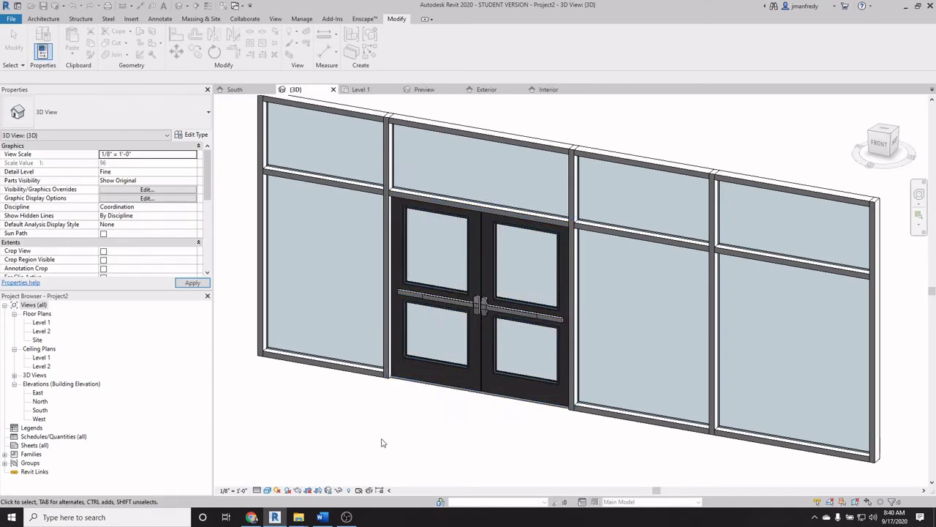
scroll(402, 426, up, 5)
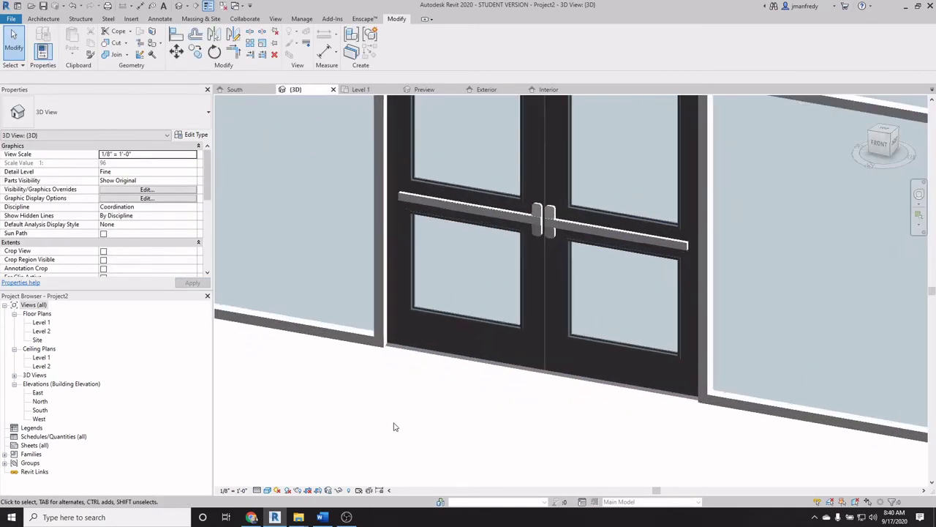
scroll(677, 415, down, 5)
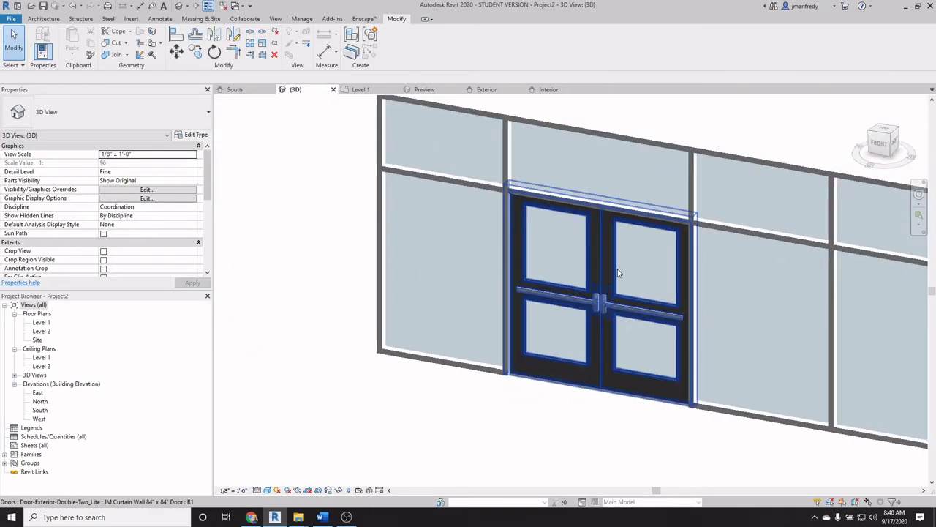
click(620, 310)
shift+middle_drag(621, 309, 483, 429)
click(520, 428)
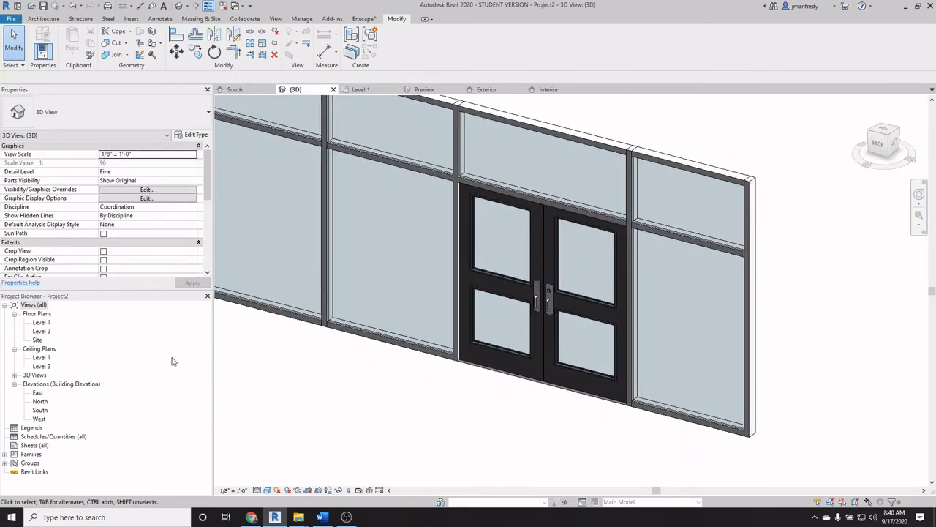
- Open the Level 1 floor plan near the wall corner and set its visual style to Shaded
double_click(41, 323)
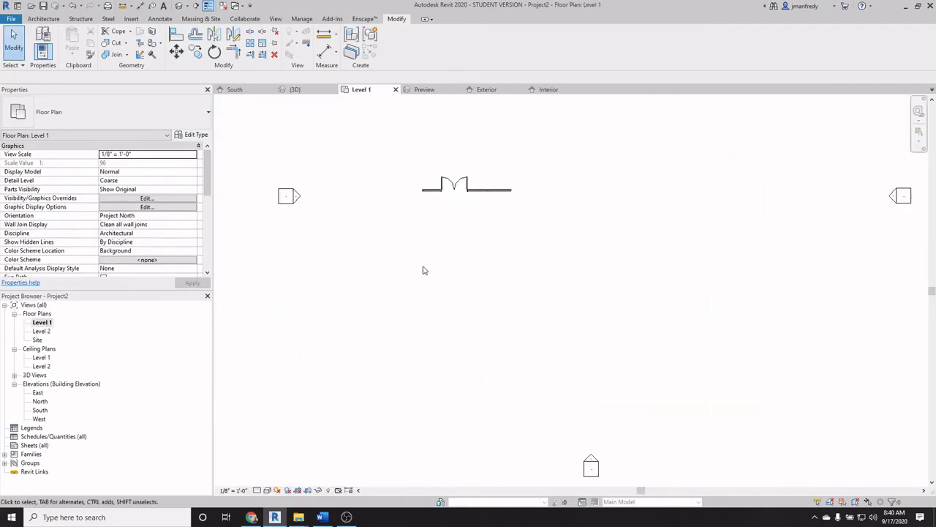
scroll(444, 171, up, 8)
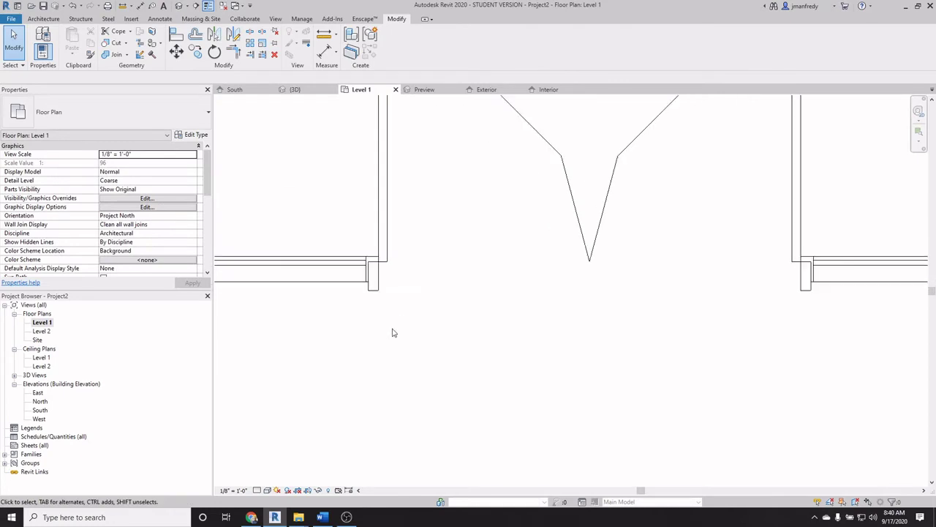
scroll(387, 326, up, 1)
middle_drag(387, 327, 476, 420)
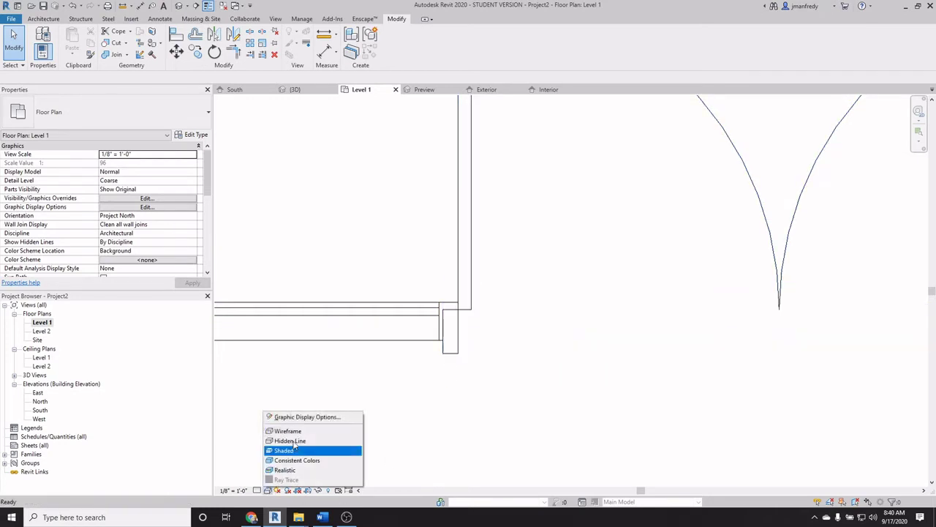
click(267, 489)
click(293, 447)
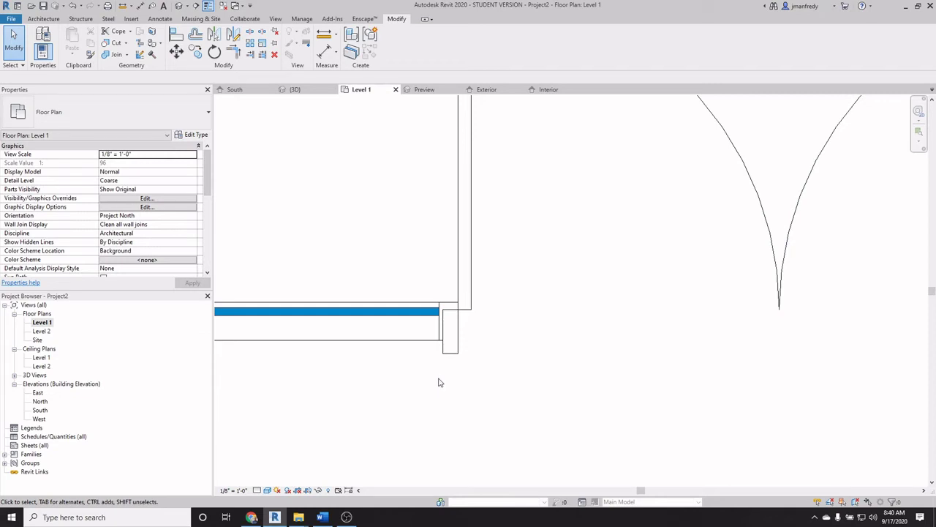
- Recentre the Level 1 plan on the door, walls and elevation markers
scroll(439, 382, down, 5)
middle_drag(458, 408, 466, 315)
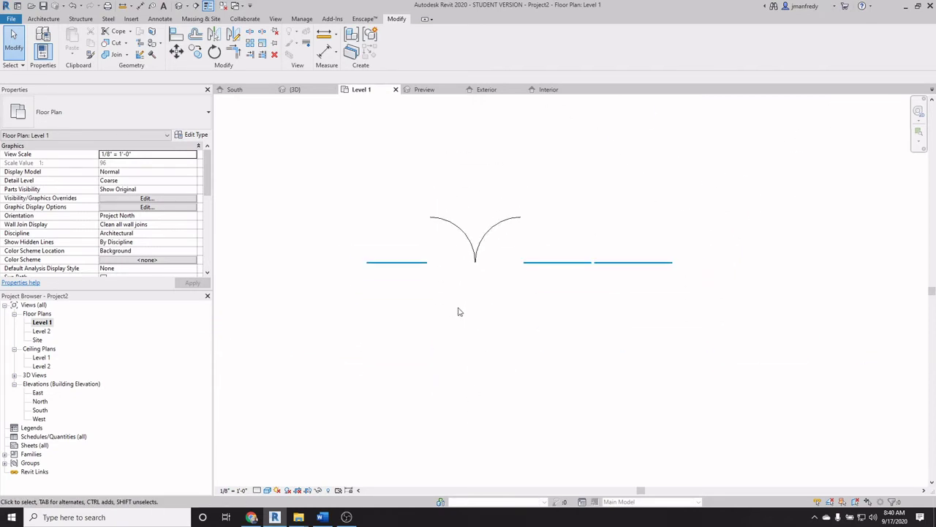
scroll(471, 426, down, 2)
middle_drag(470, 427, 478, 339)
scroll(485, 386, down, 2)
middle_drag(485, 386, 484, 339)
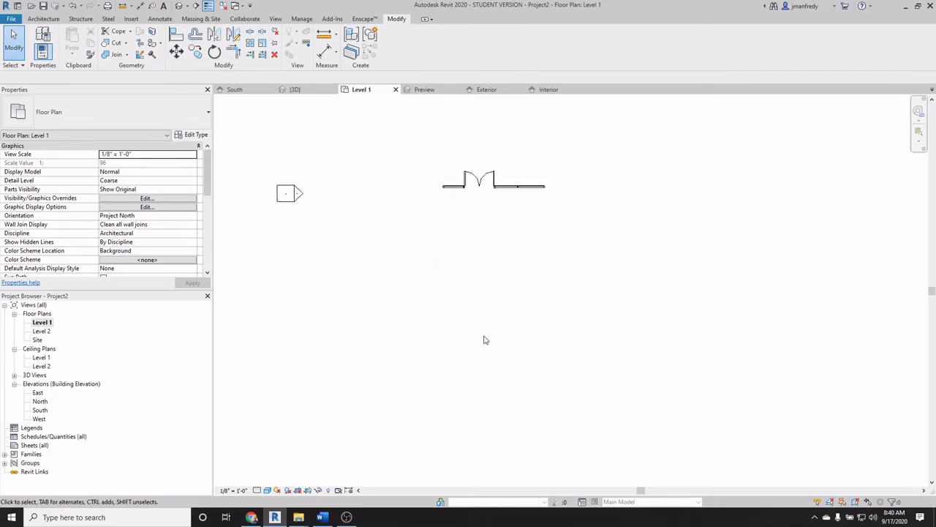
scroll(483, 340, down, 2)
- Inspect the double door in the South elevation, then return to the default 3D view
double_click(583, 443)
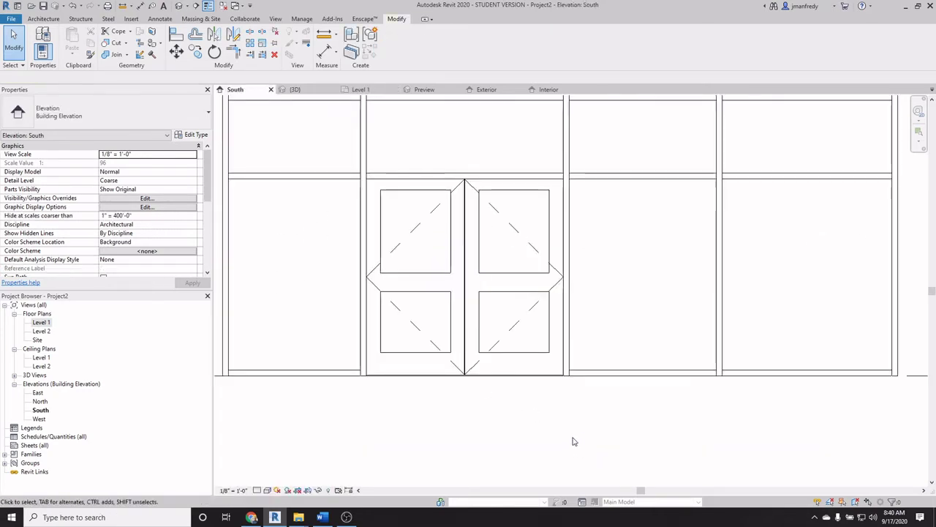
scroll(565, 169, up, 3)
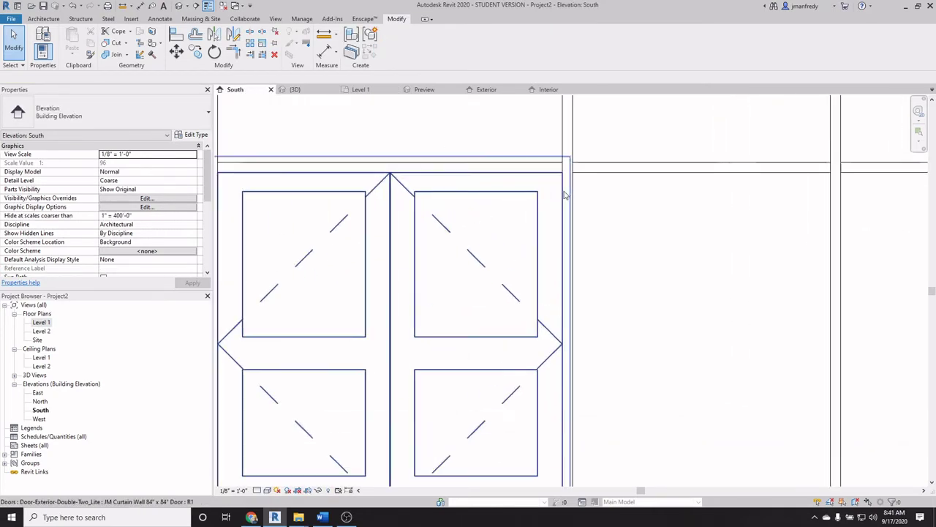
scroll(580, 309, down, 2)
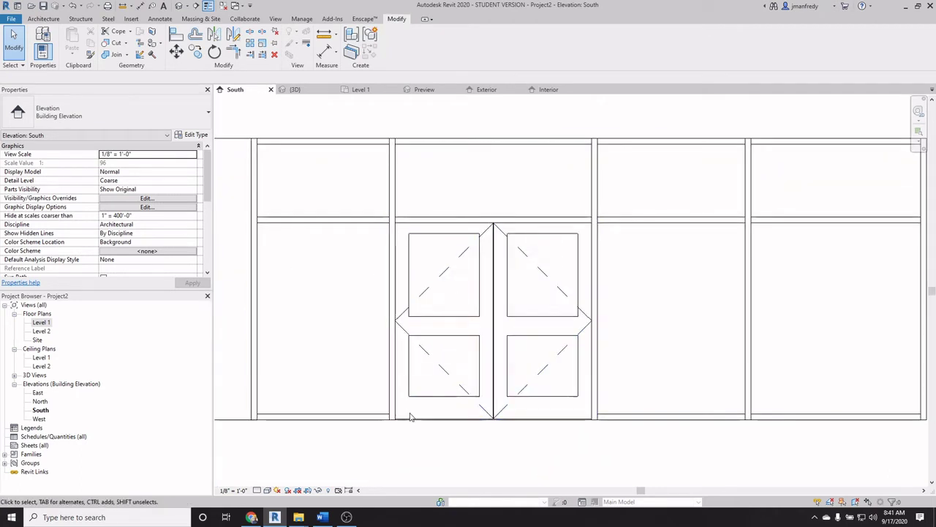
click(179, 6)
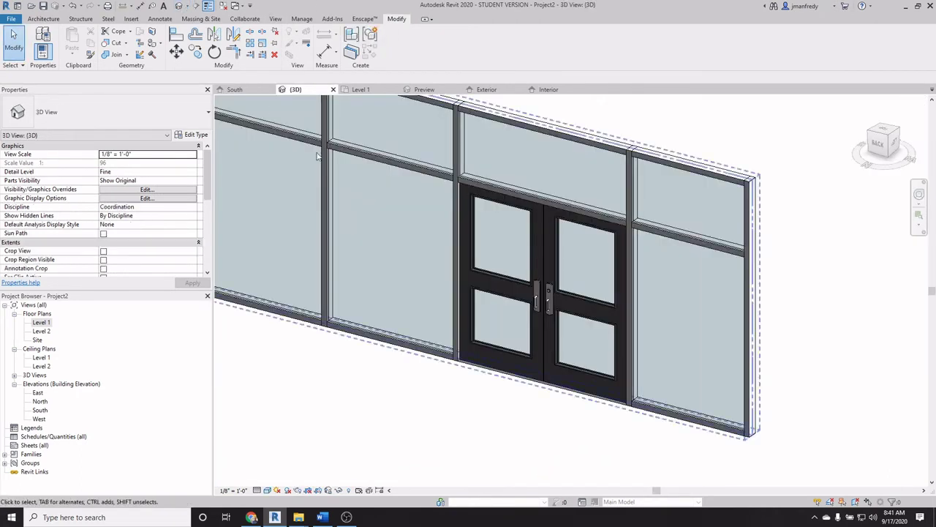
- Edit the door family from the curtain wall and open its Ref. Level floor plan
click(543, 312)
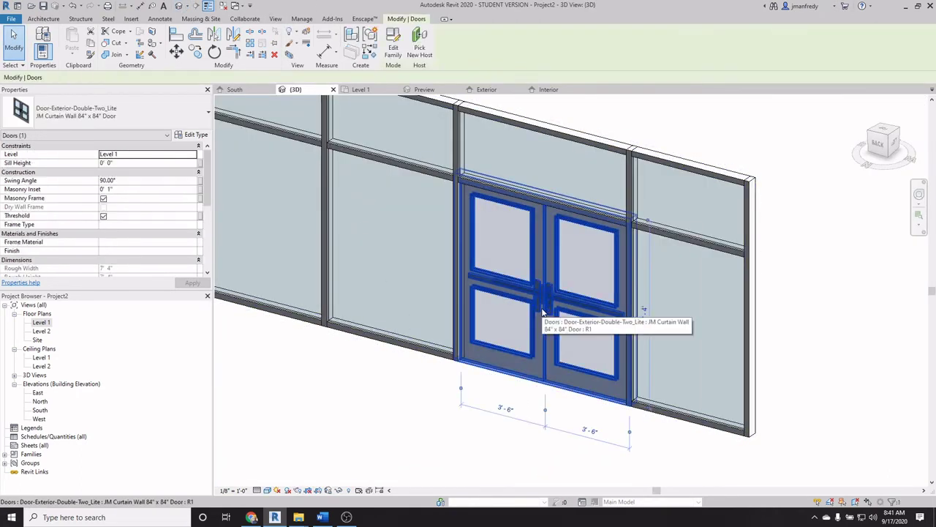
click(393, 50)
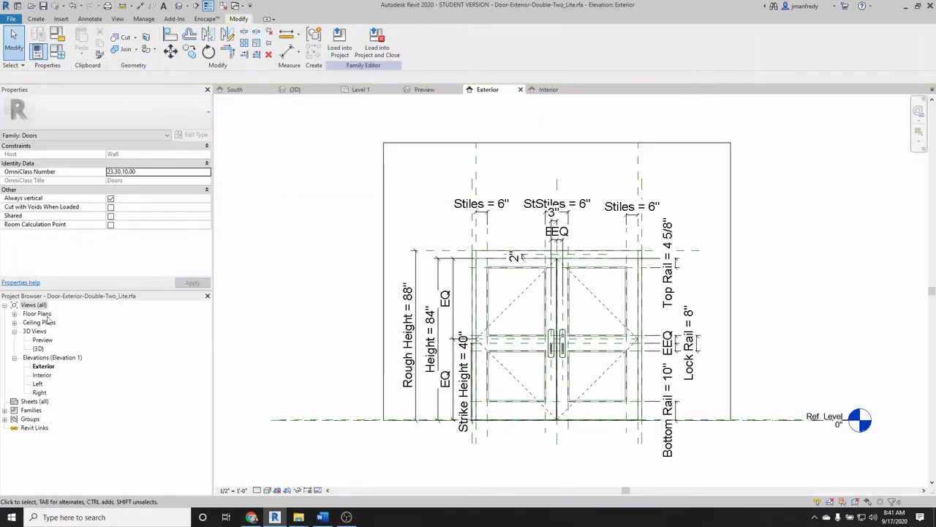
double_click(40, 314)
double_click(44, 323)
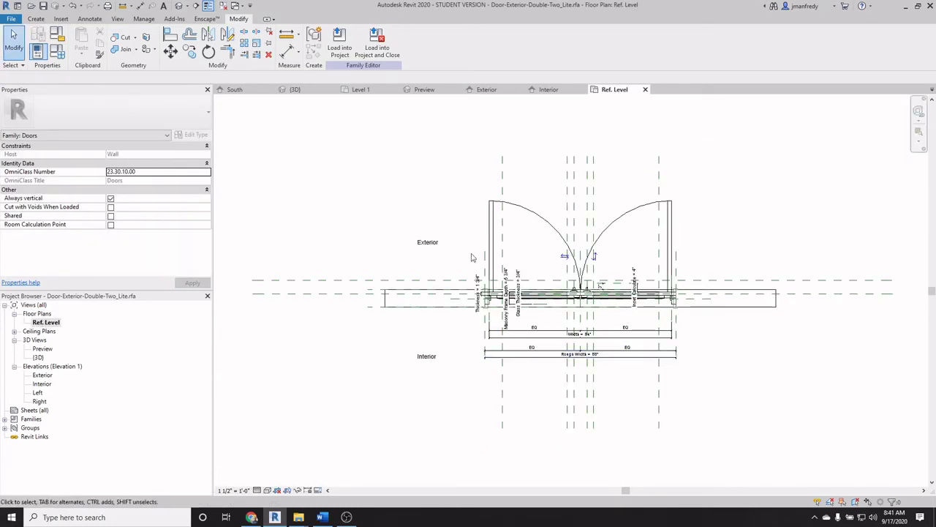
middle_drag(491, 359, 428, 362)
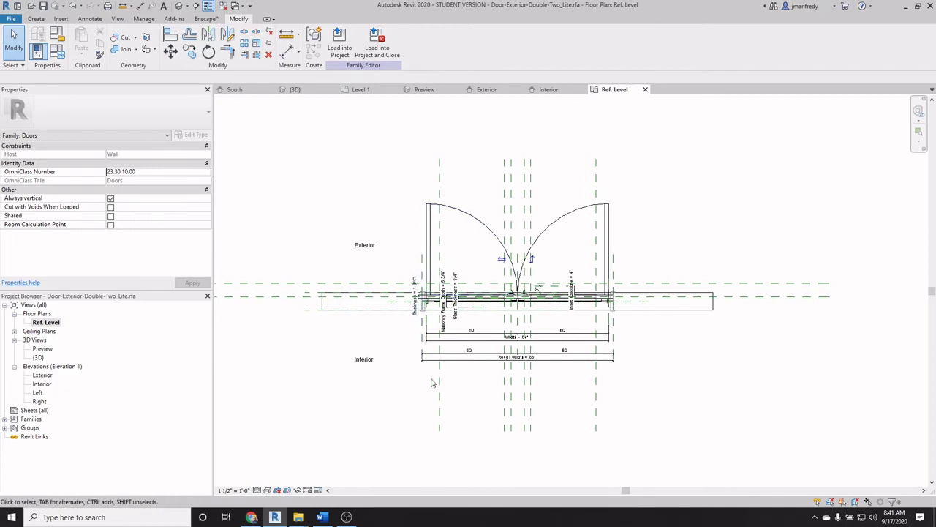
scroll(372, 220, up, 1)
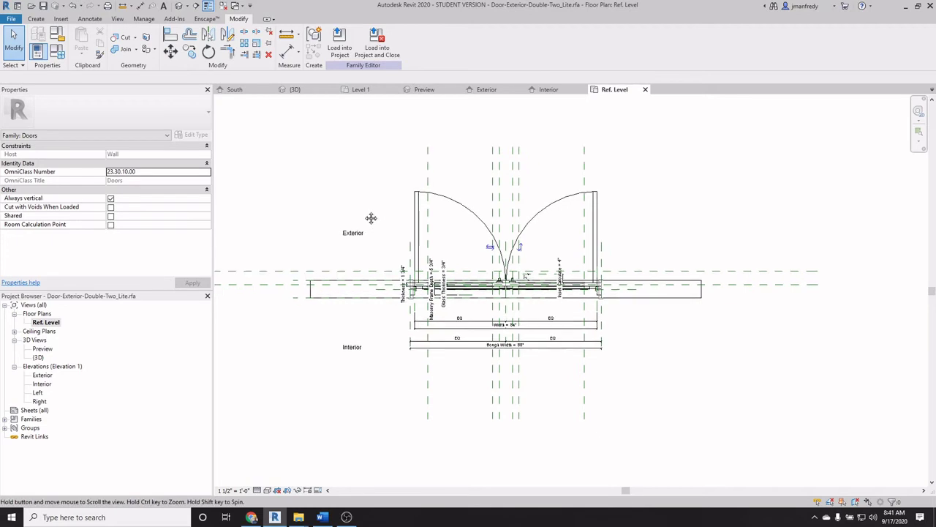
scroll(376, 209, up, 1)
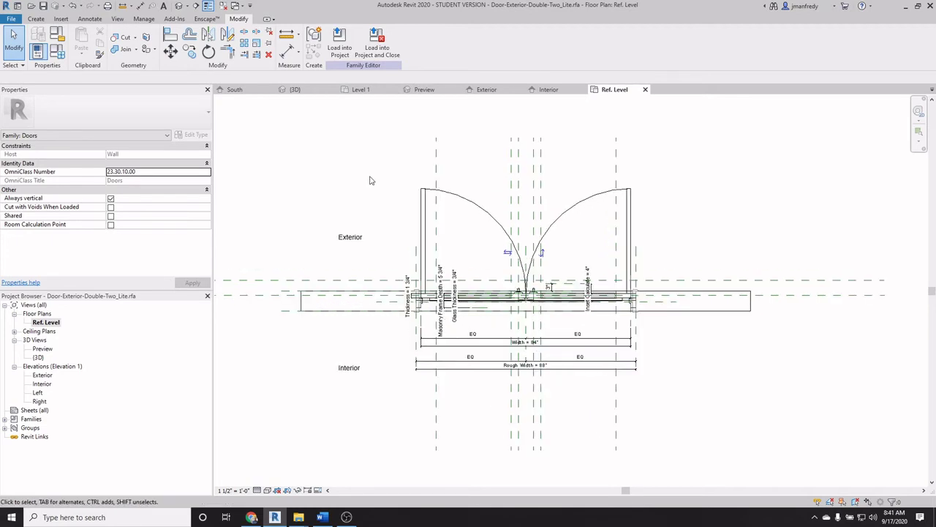
- Turn off annotation categories in the Ref. Level plan's Visibility/Graphics settings
key(v)
key(v)
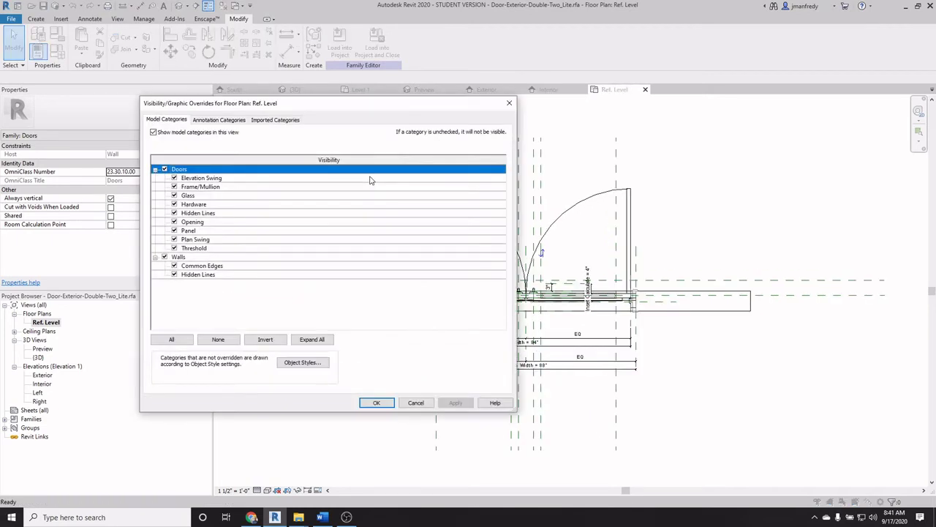
click(219, 120)
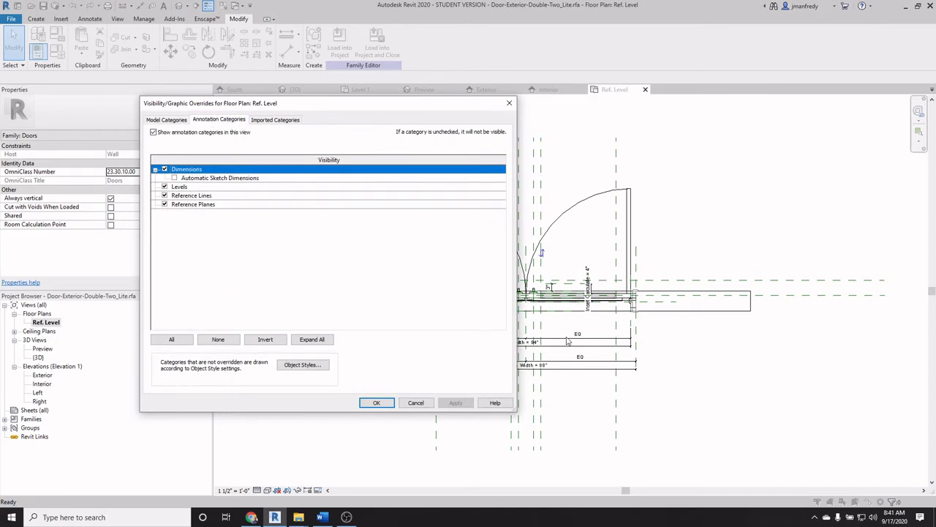
click(153, 133)
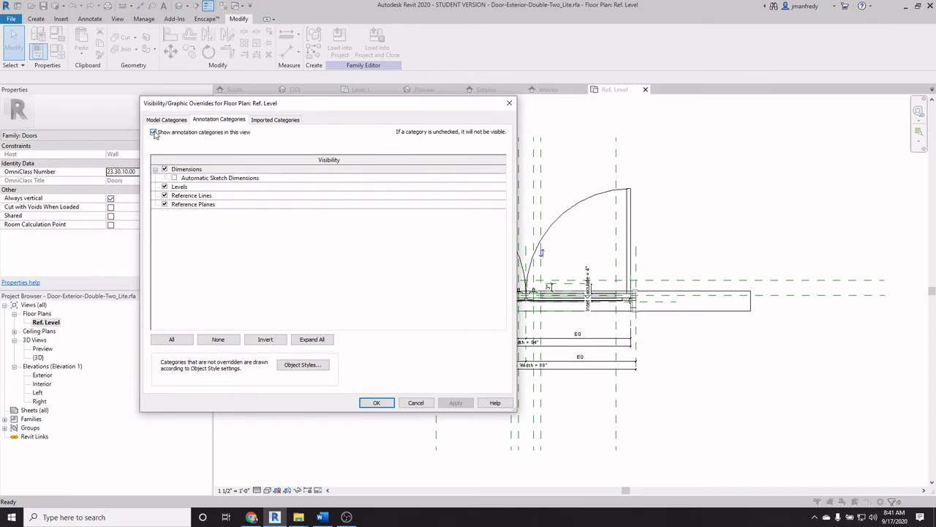
- Apply the hidden annotations and set the plan's visual style to Shaded
click(376, 403)
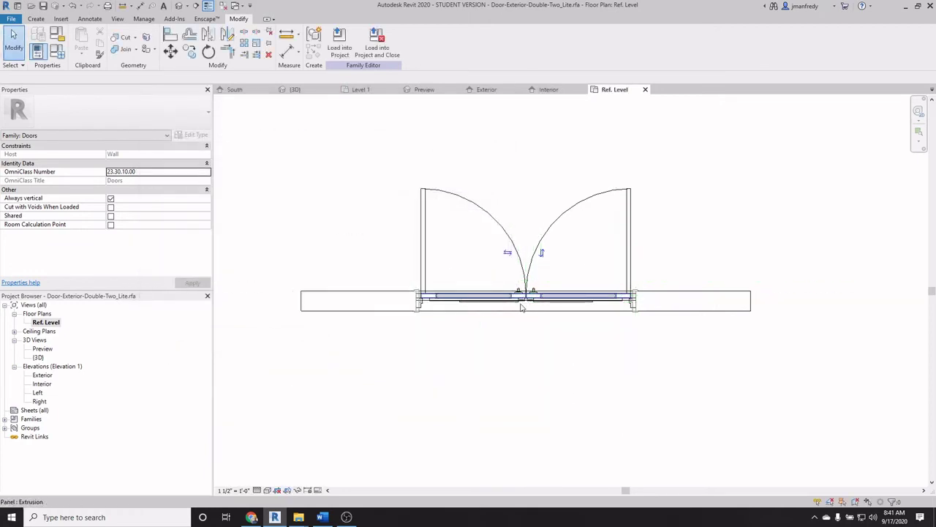
scroll(452, 317, up, 6)
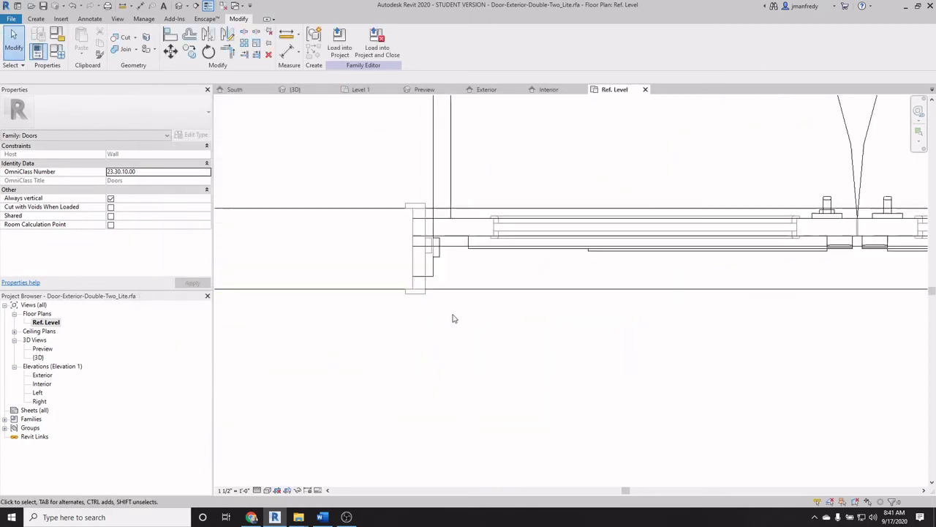
scroll(327, 451, up, 1)
click(268, 490)
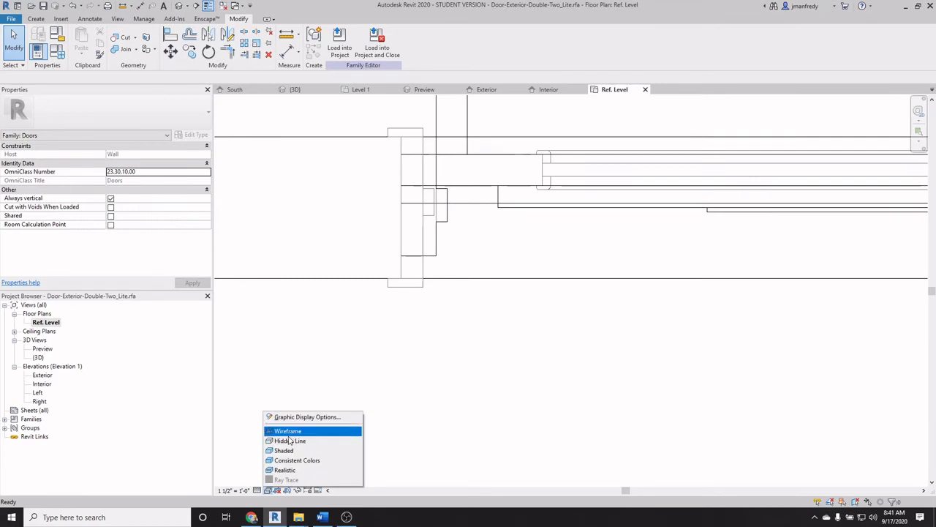
click(282, 450)
- Remove the narrow frame masking regions beside the left door jamb
scroll(458, 342, down, 2)
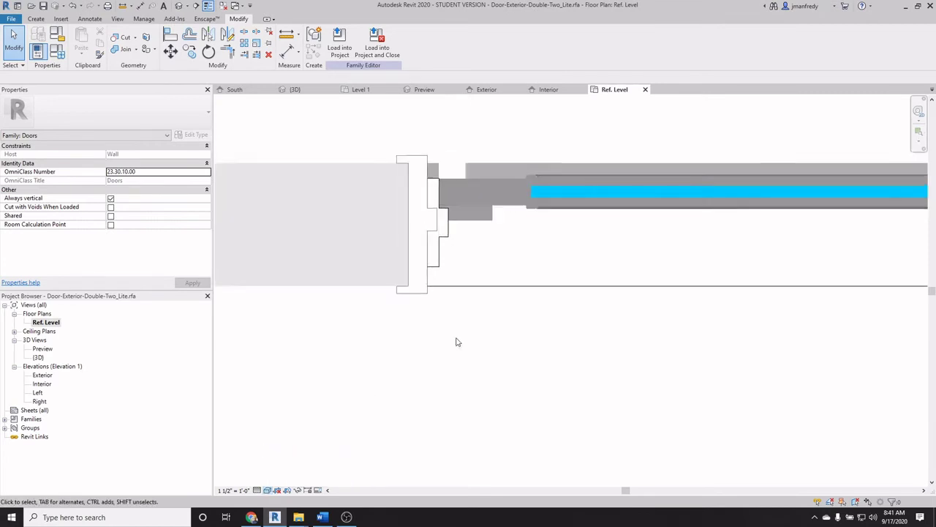
middle_drag(456, 339, 412, 409)
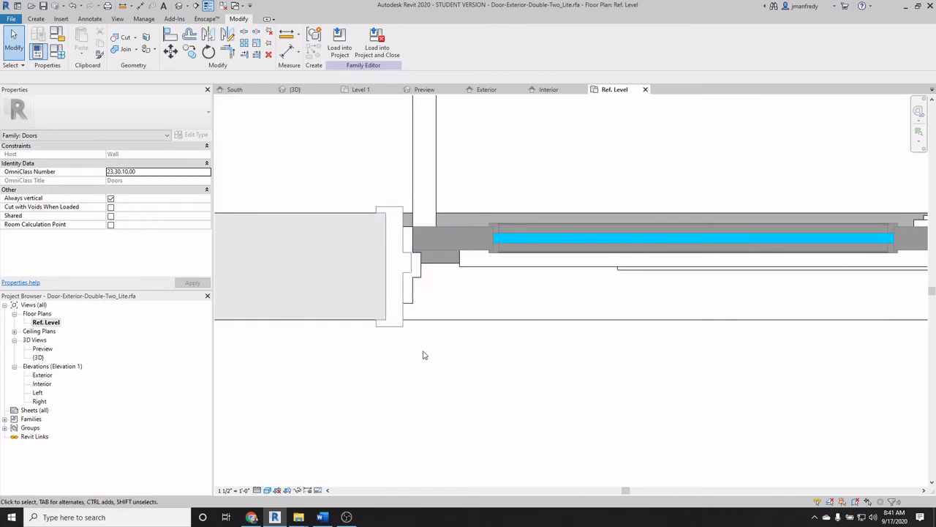
click(404, 314)
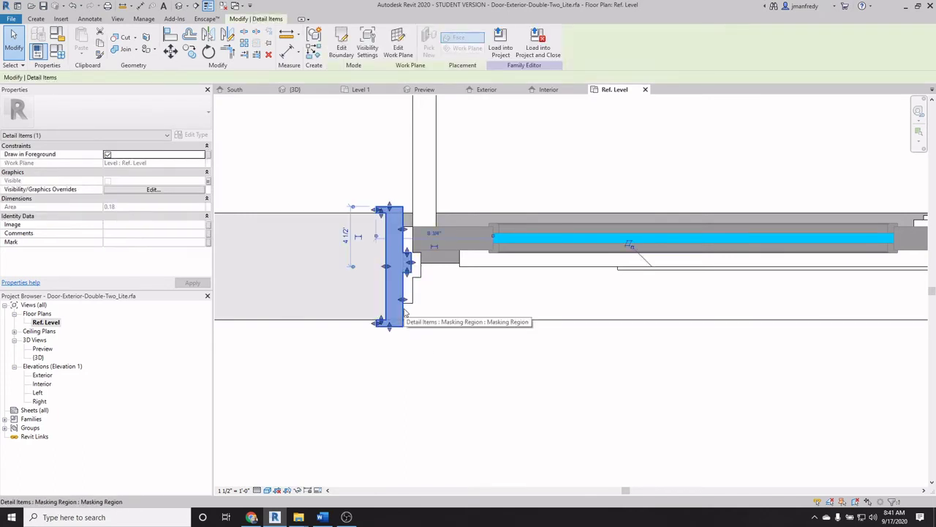
key(Escape)
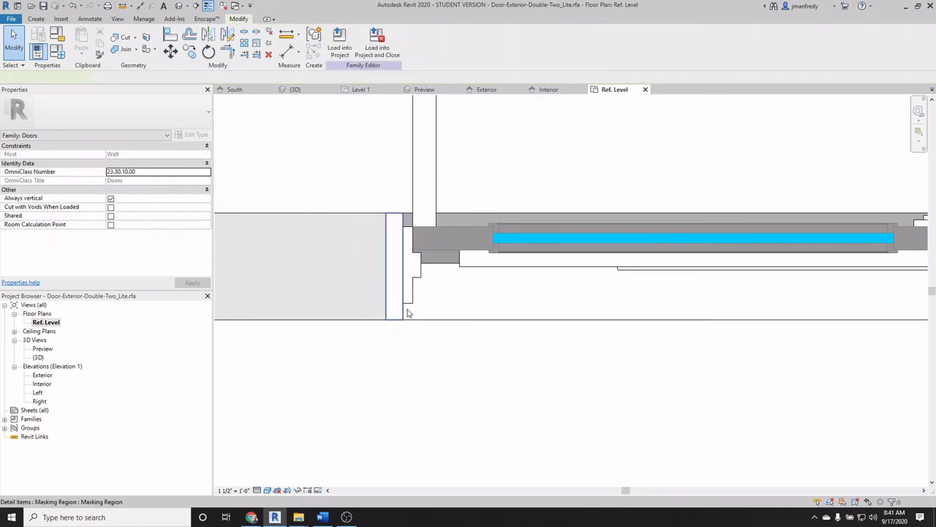
click(408, 313)
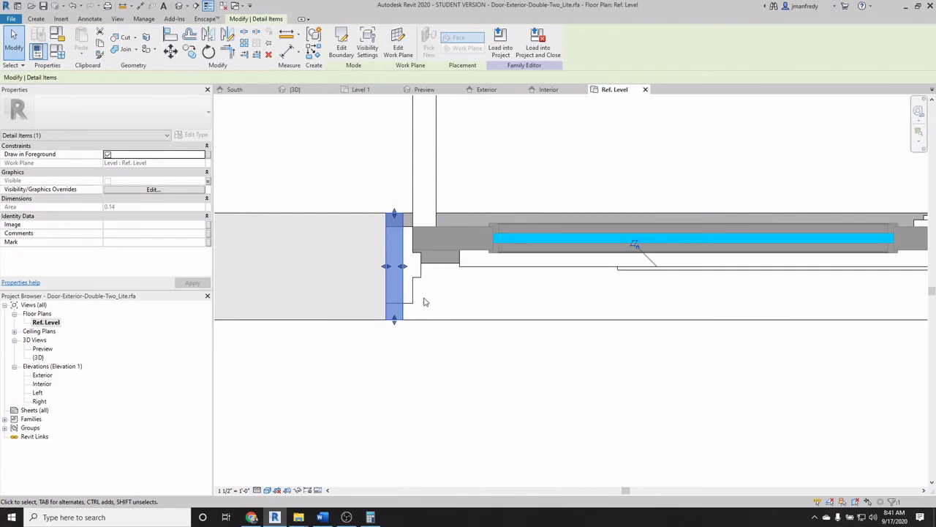
click(423, 301)
click(417, 287)
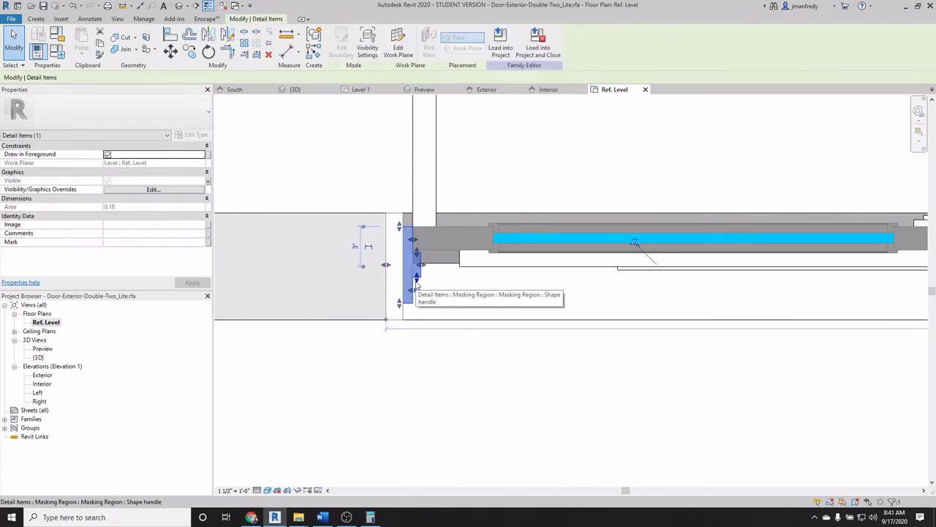
click(424, 294)
click(417, 300)
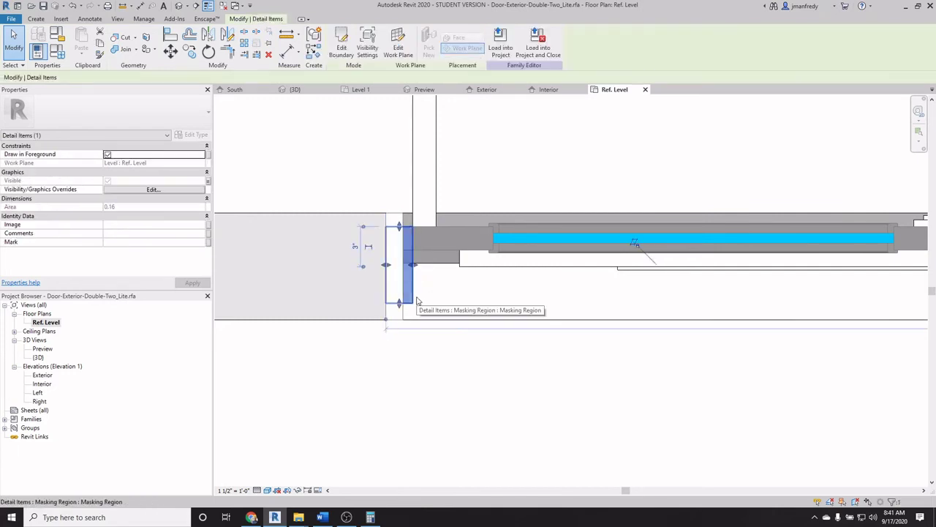
click(420, 301)
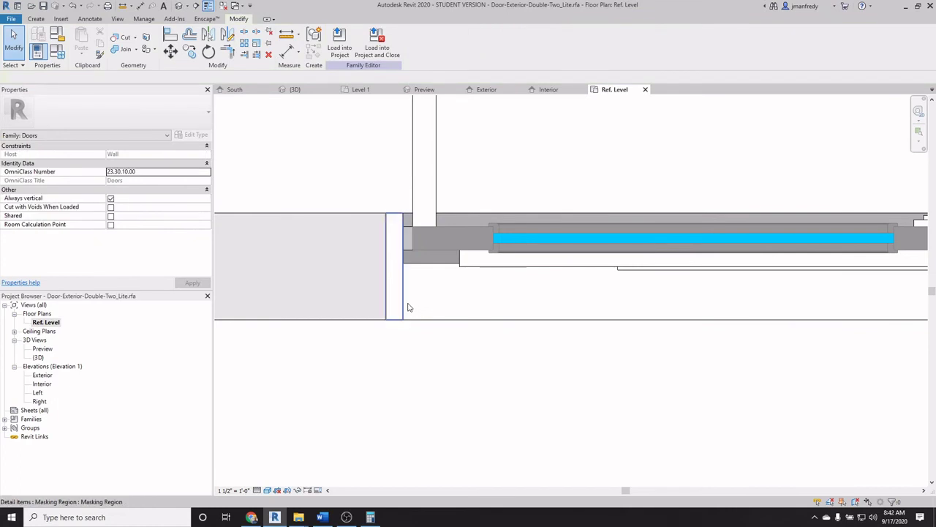
click(408, 307)
click(425, 346)
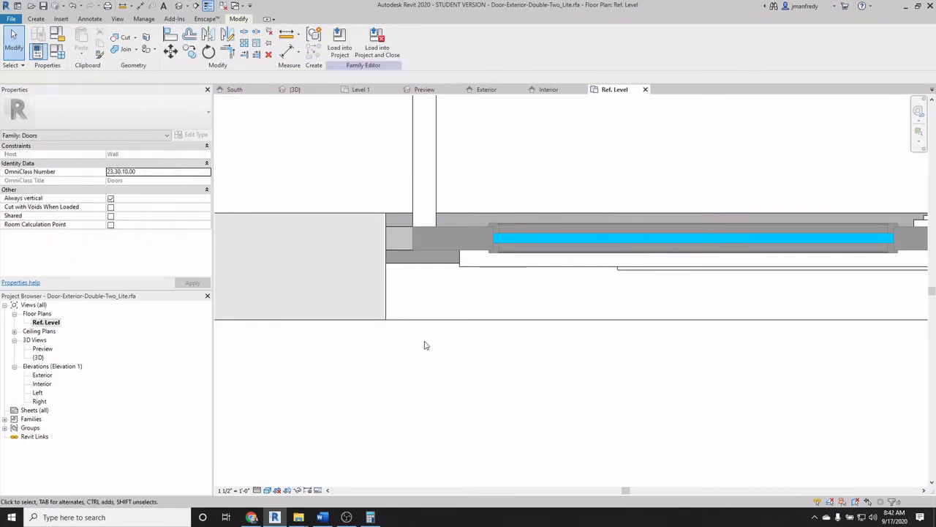
- Review the edited plan, then load the family into Project2, overwriting the existing version
scroll(408, 339, down, 1)
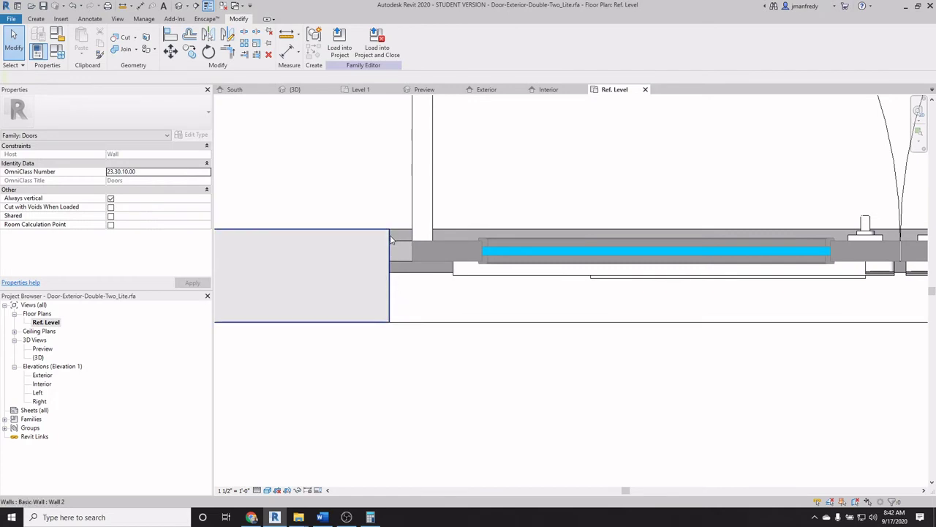
scroll(424, 300, down, 3)
scroll(482, 319, down, 1)
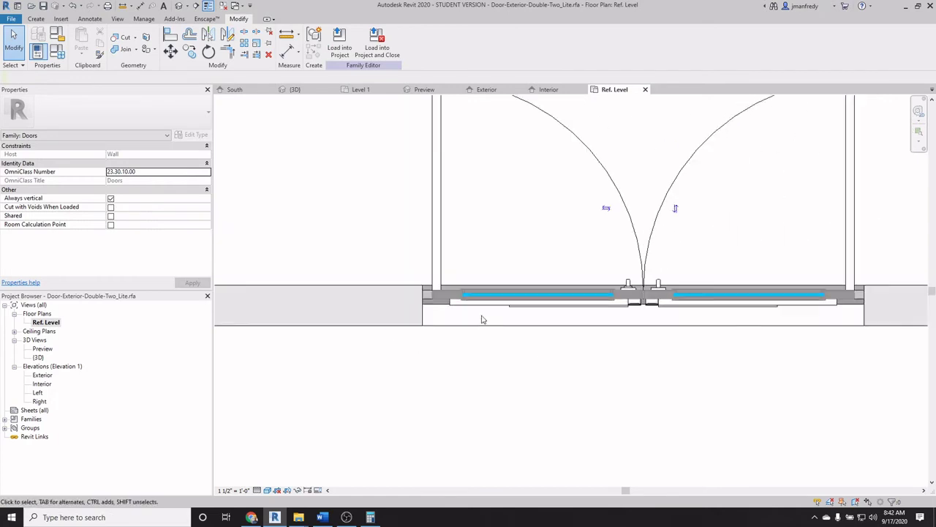
scroll(654, 309, up, 3)
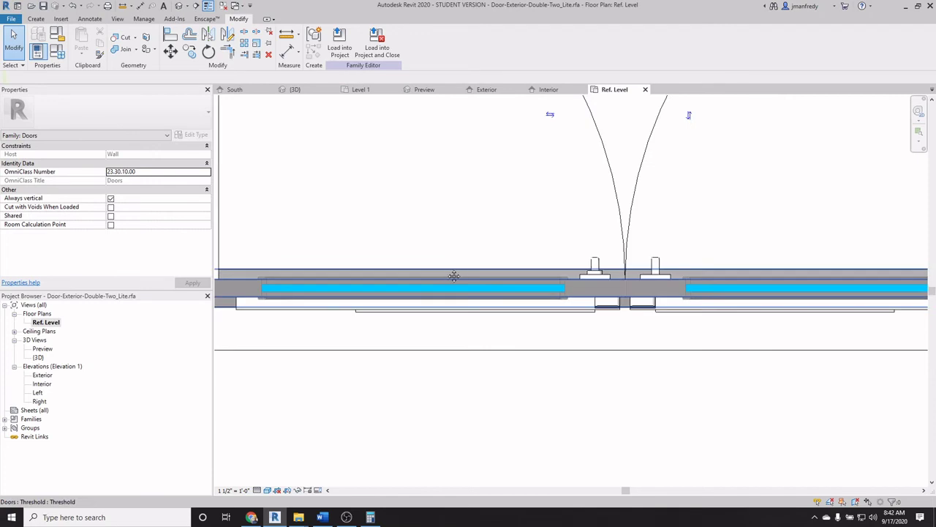
scroll(454, 276, up, 1)
scroll(349, 290, down, 1)
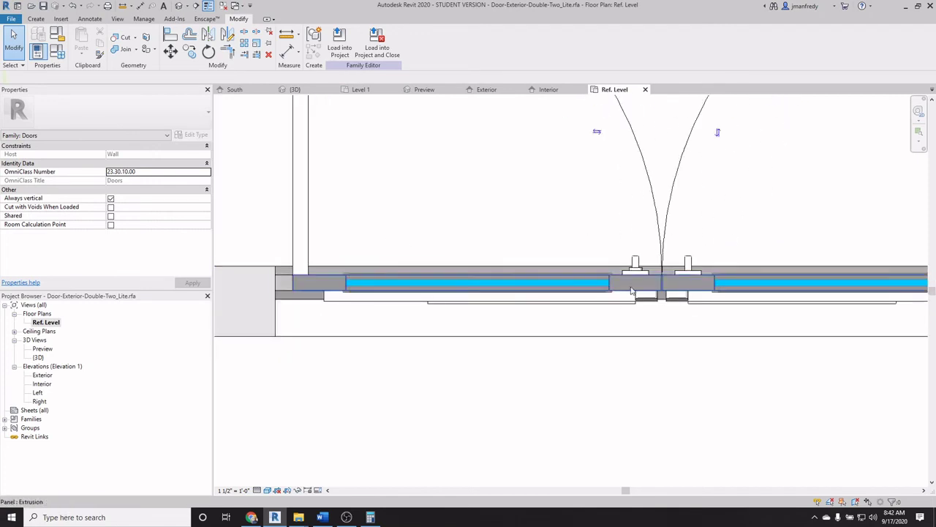
scroll(417, 223, down, 2)
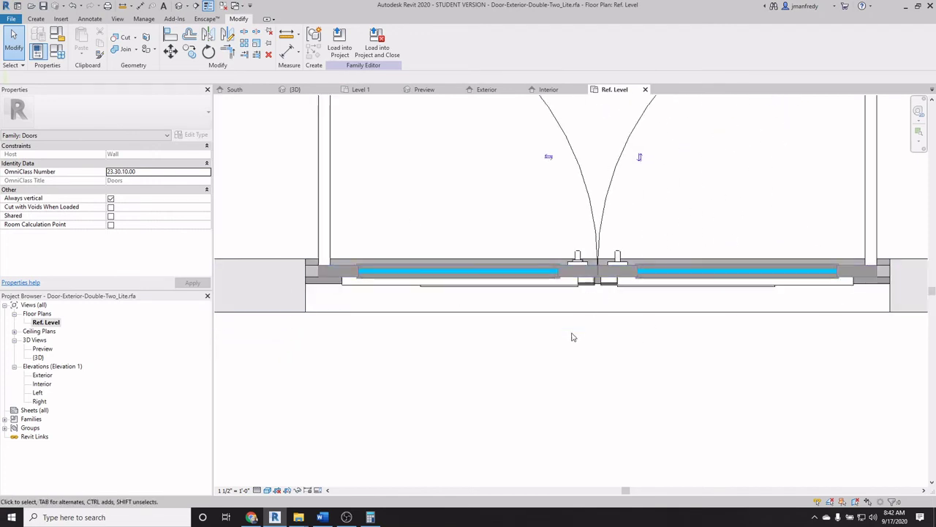
scroll(573, 337, down, 4)
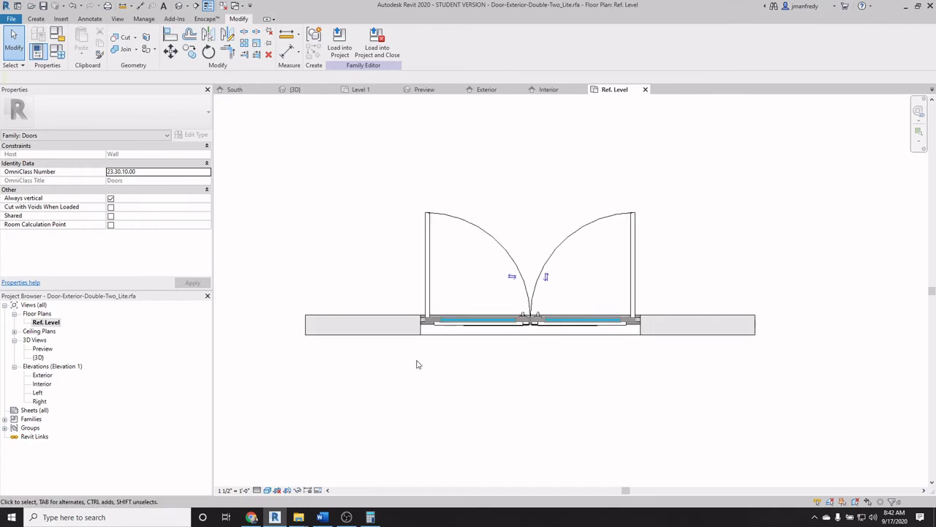
scroll(420, 336, up, 4)
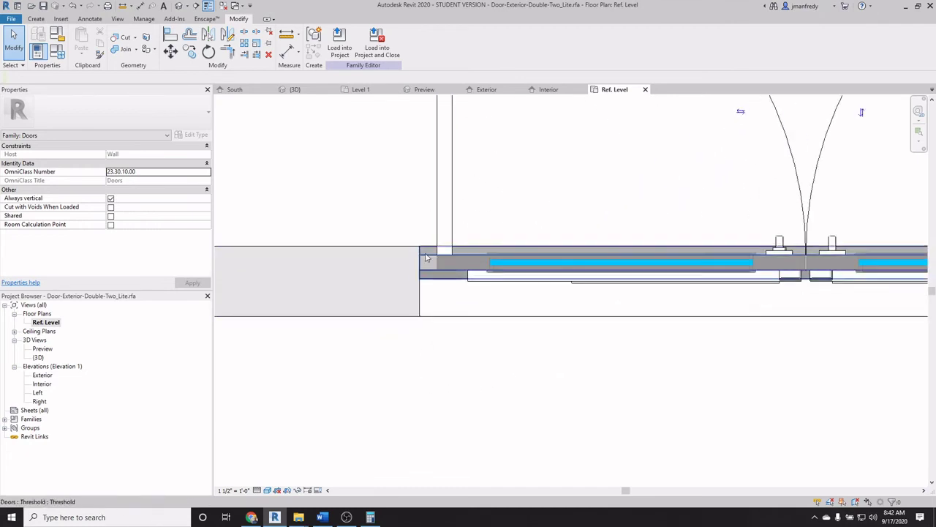
scroll(410, 307, down, 5)
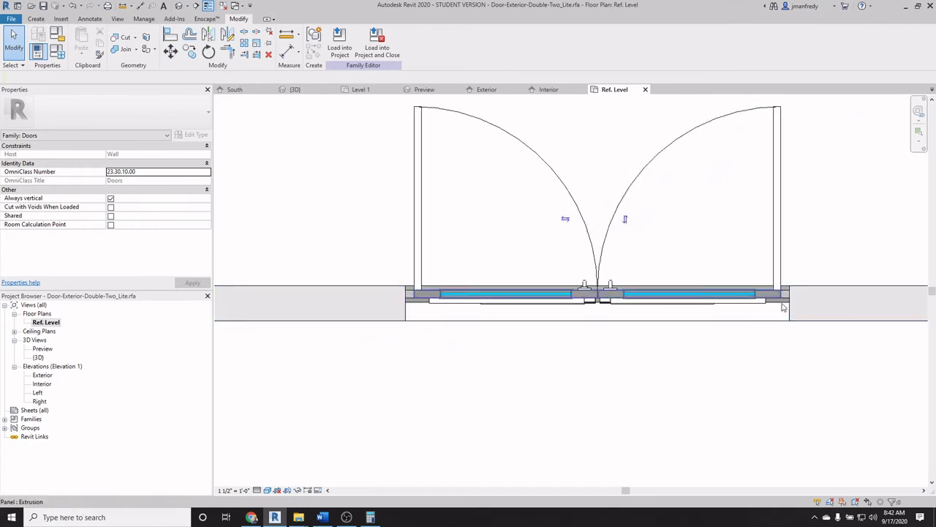
scroll(524, 363, down, 3)
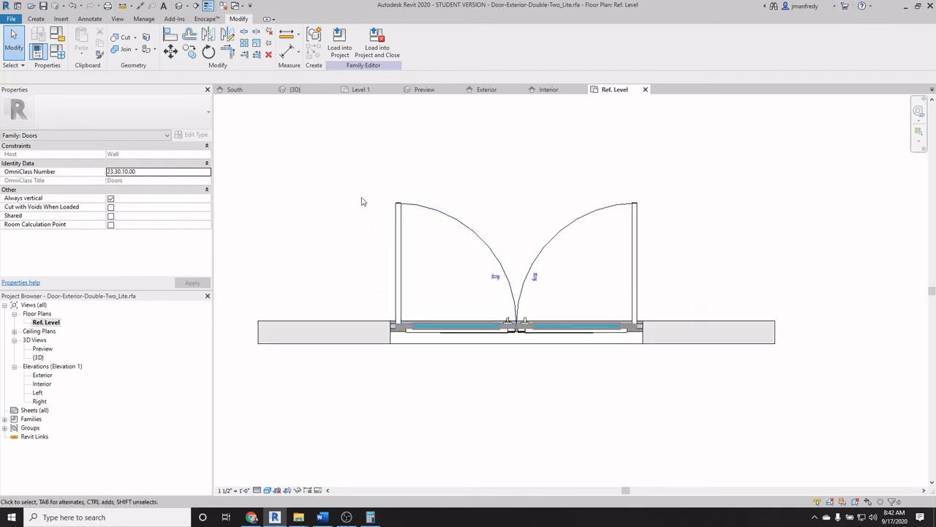
click(340, 43)
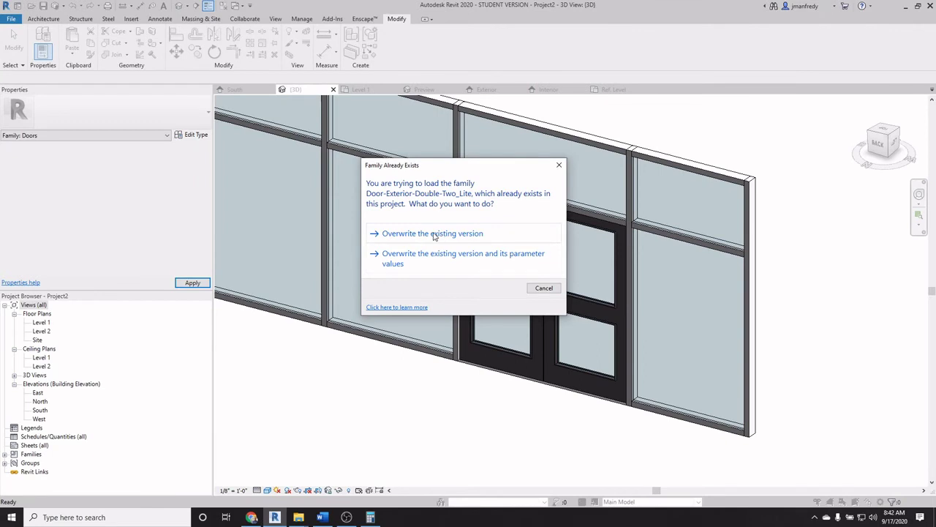
click(433, 234)
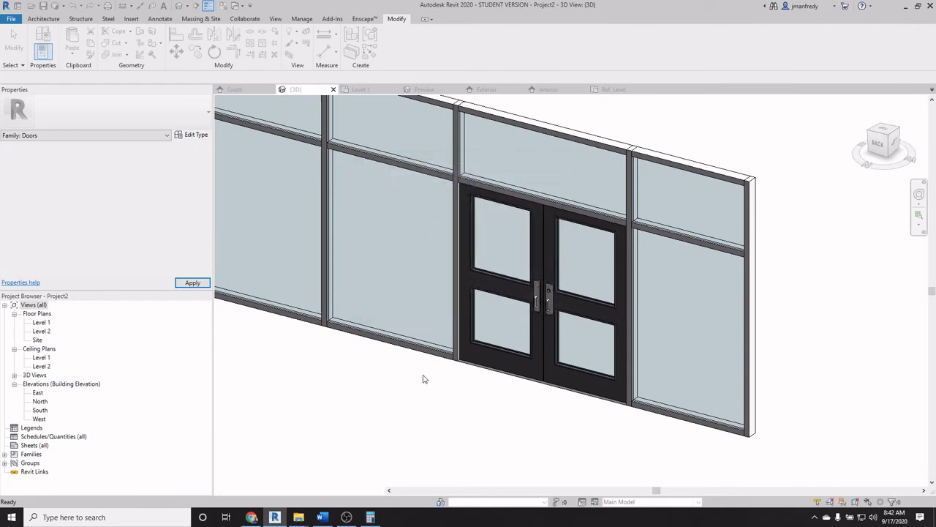
- Inspect the frameless door in the Level 1 plan, then return to an angled 3D view
double_click(47, 322)
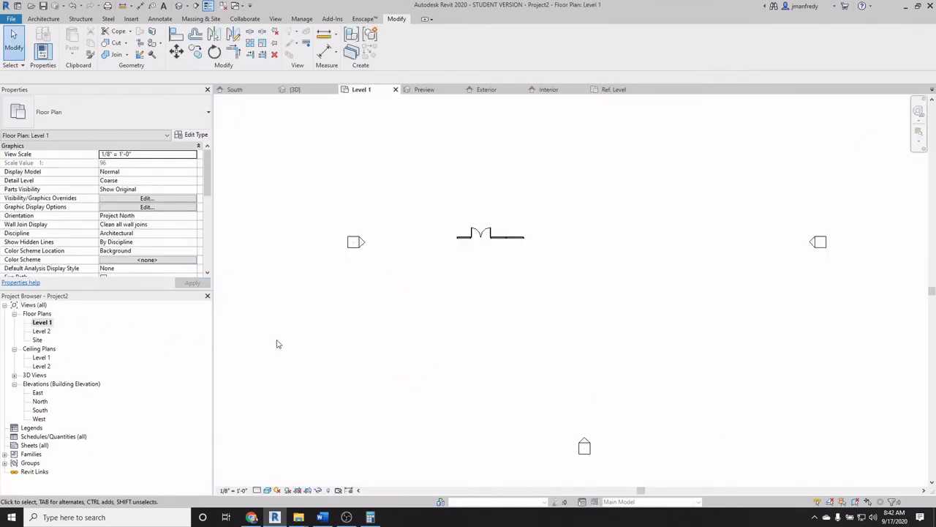
scroll(480, 234, up, 8)
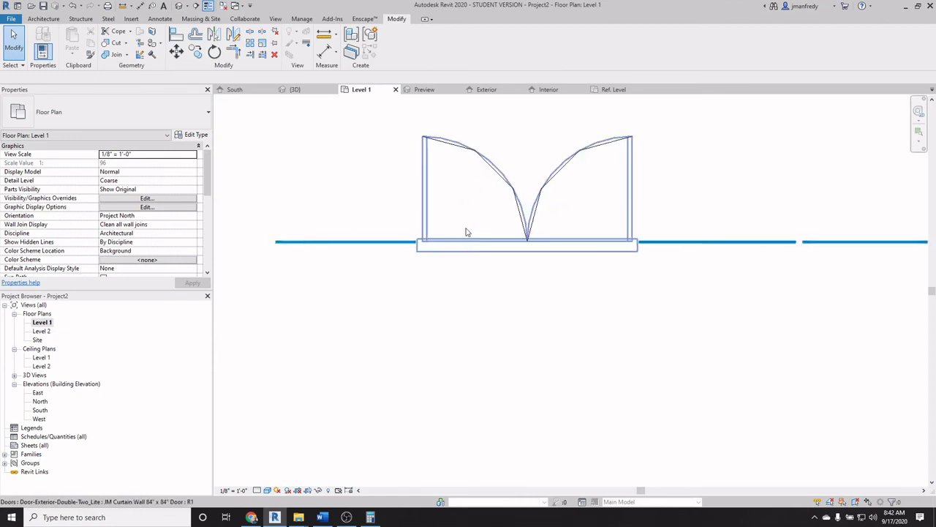
middle_drag(463, 220, 501, 268)
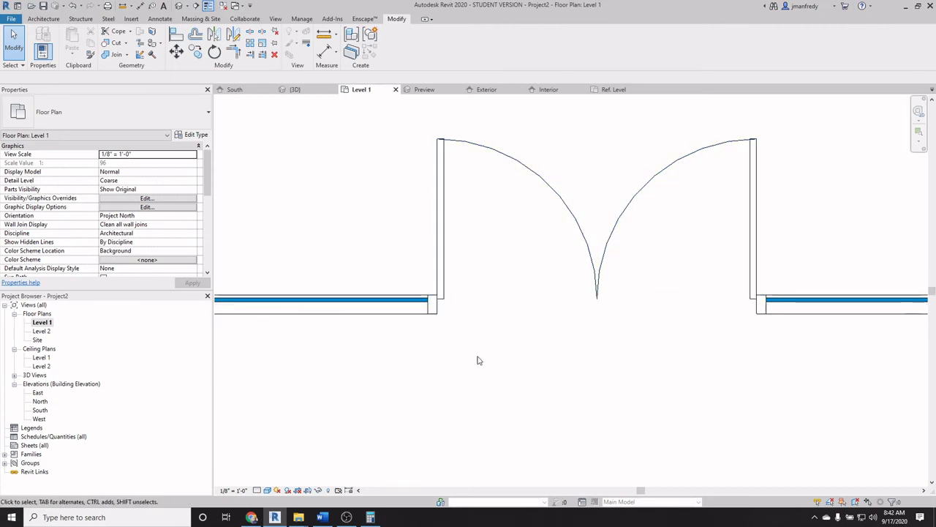
click(178, 5)
shift+middle_drag(439, 409, 470, 380)
- Zoom and orbit the 3D view so the double door fills it nearly frontally
scroll(495, 404, up, 3)
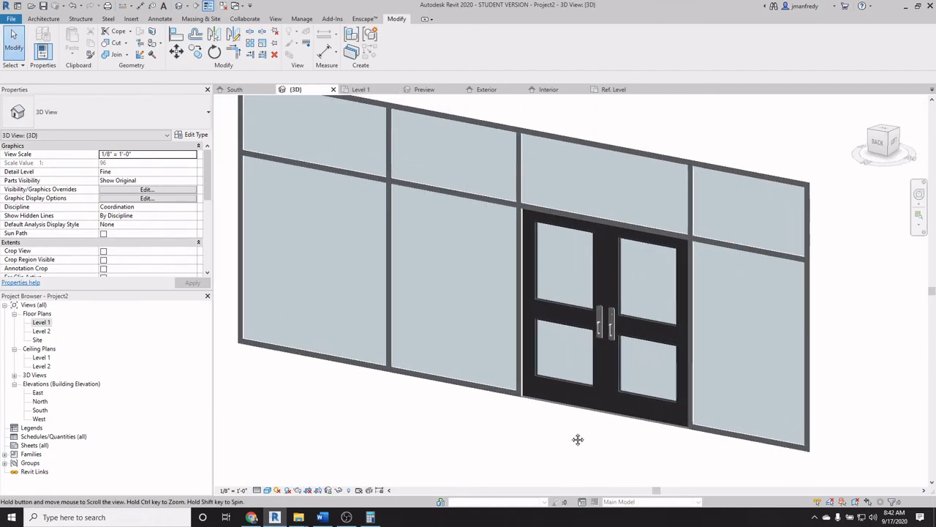
scroll(592, 437, up, 2)
middle_drag(590, 431, 508, 443)
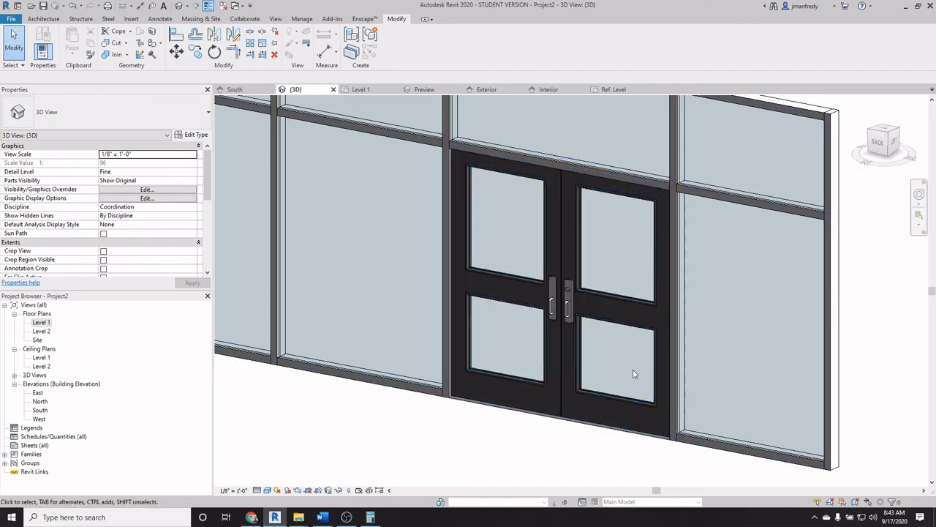
- Edit the curtain wall's double door family and open its default 3D view
click(487, 173)
click(393, 44)
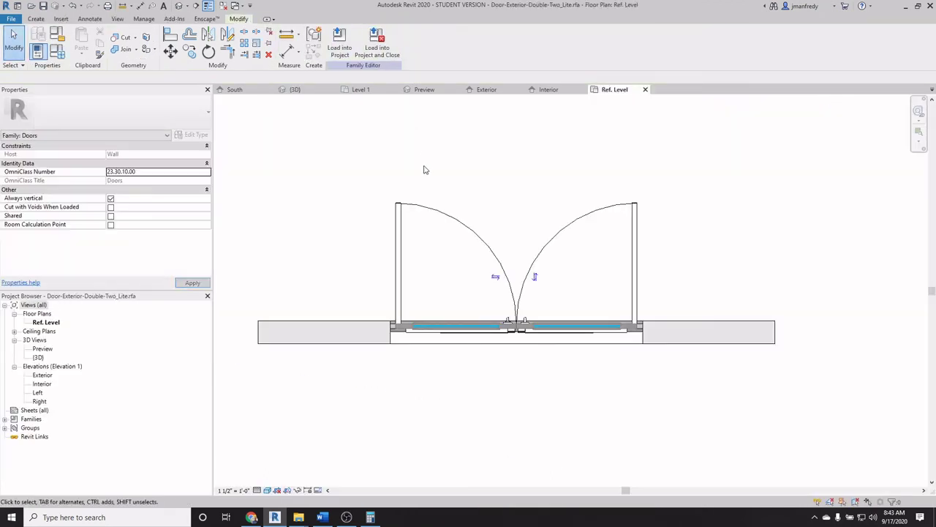
click(183, 7)
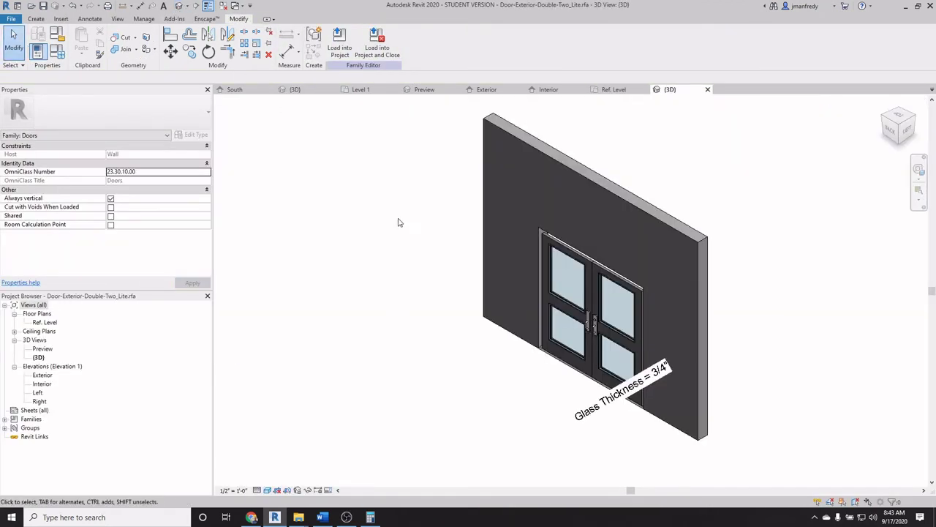
shift+middle_drag(447, 318, 495, 260)
- Orbit to inspect the door family, then close every view except its 3D views
scroll(562, 435, up, 5)
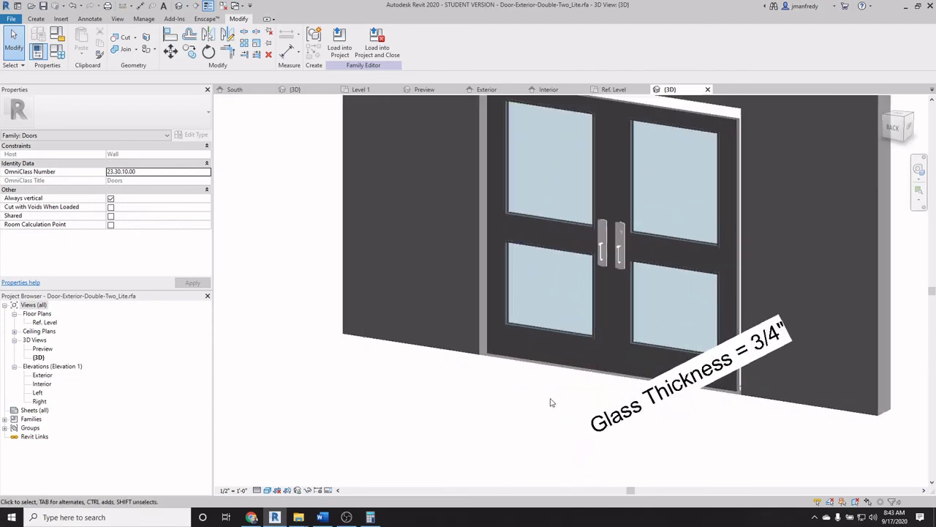
shift+middle_drag(652, 366, 592, 147)
scroll(488, 348, down, 2)
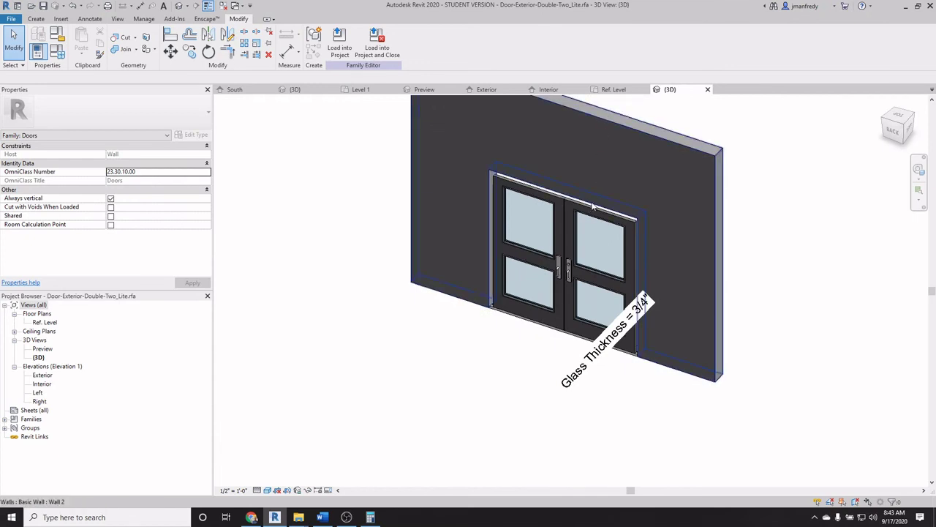
shift+middle_drag(544, 315, 514, 333)
scroll(514, 333, up, 3)
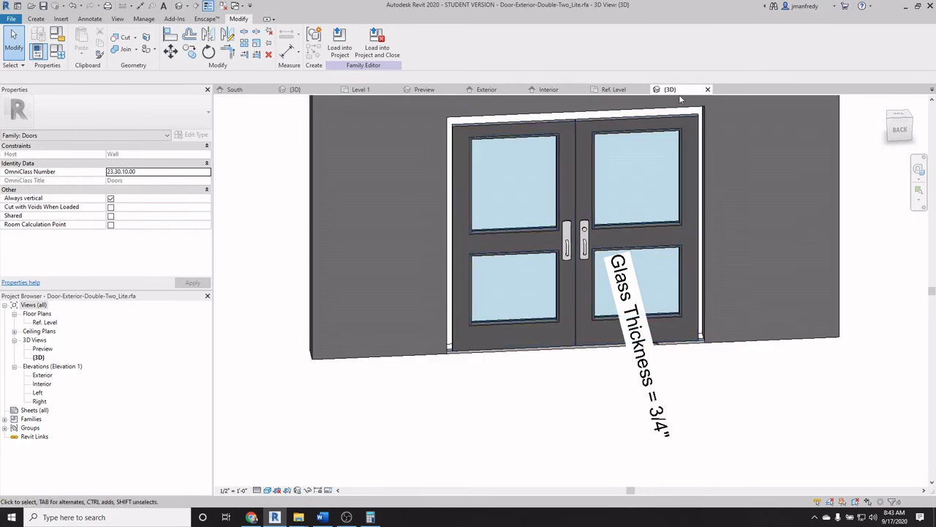
shift+middle_drag(661, 294, 417, 183)
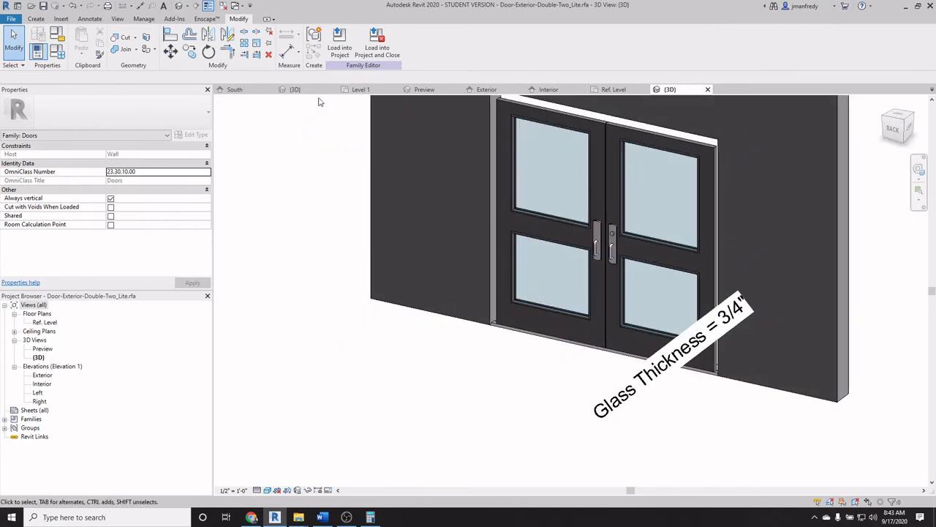
click(224, 6)
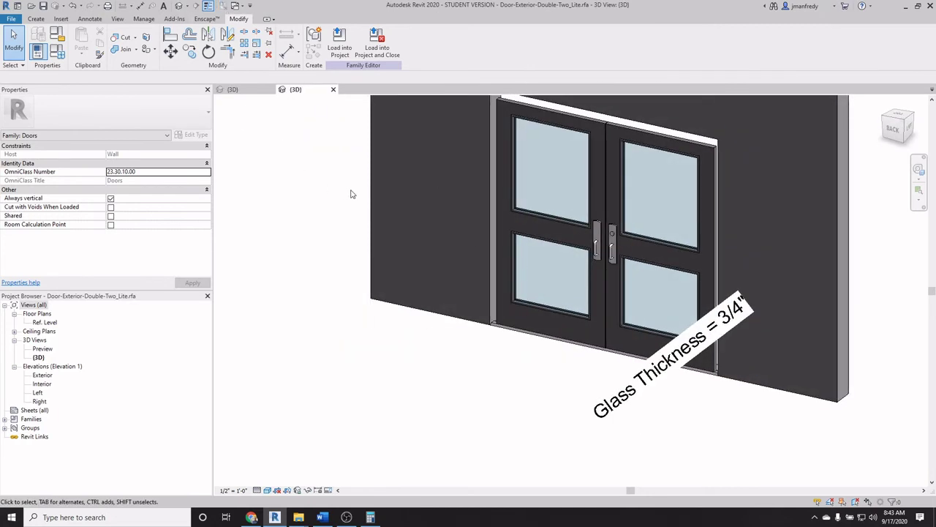
scroll(351, 194, down, 2)
scroll(299, 253, up, 1)
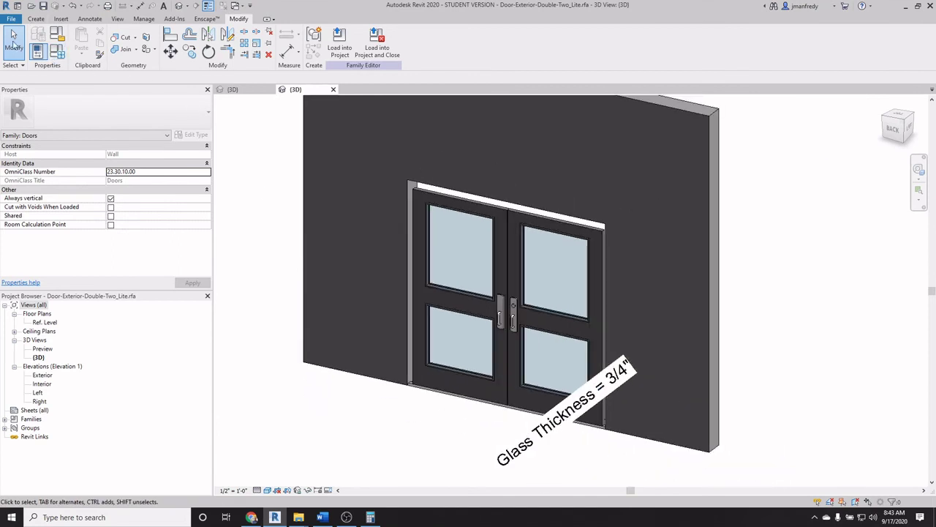
- Try Save As Family for the door, then close its last view, raising the save prompt
click(11, 19)
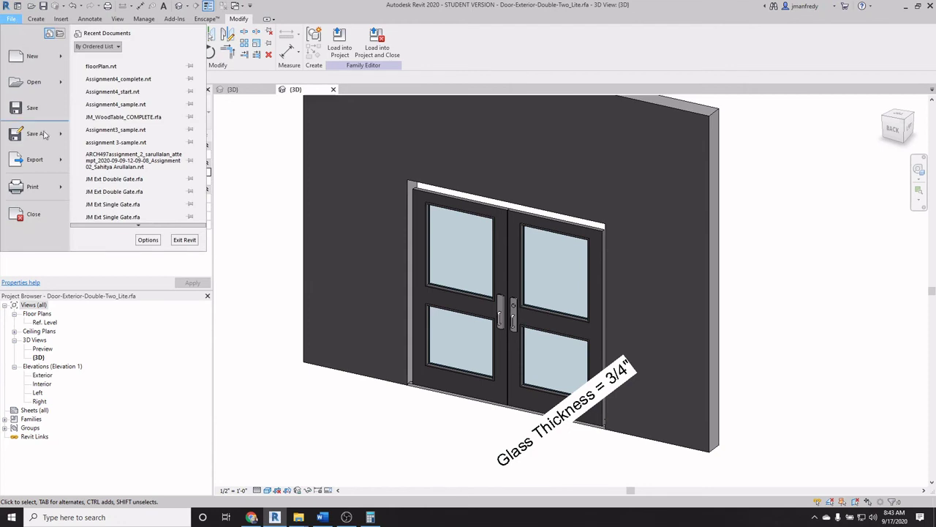
mouse_move(45, 136)
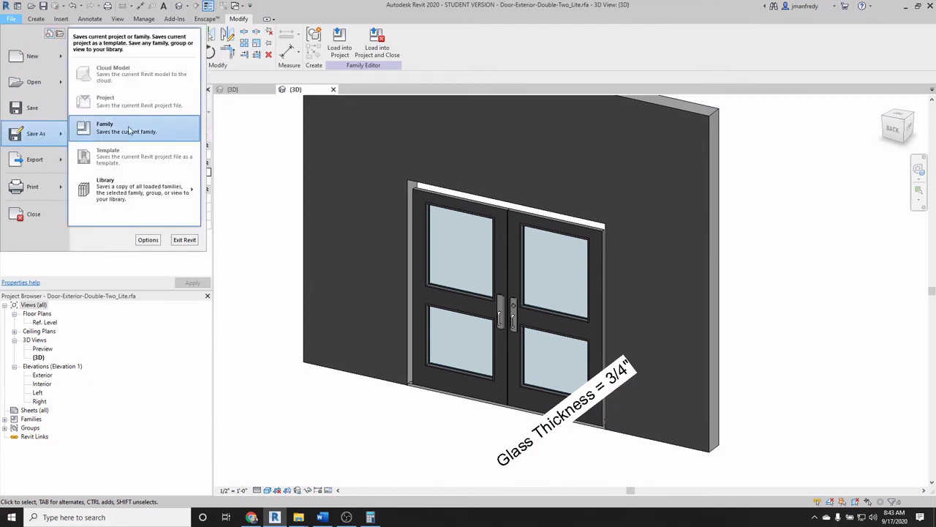
click(189, 138)
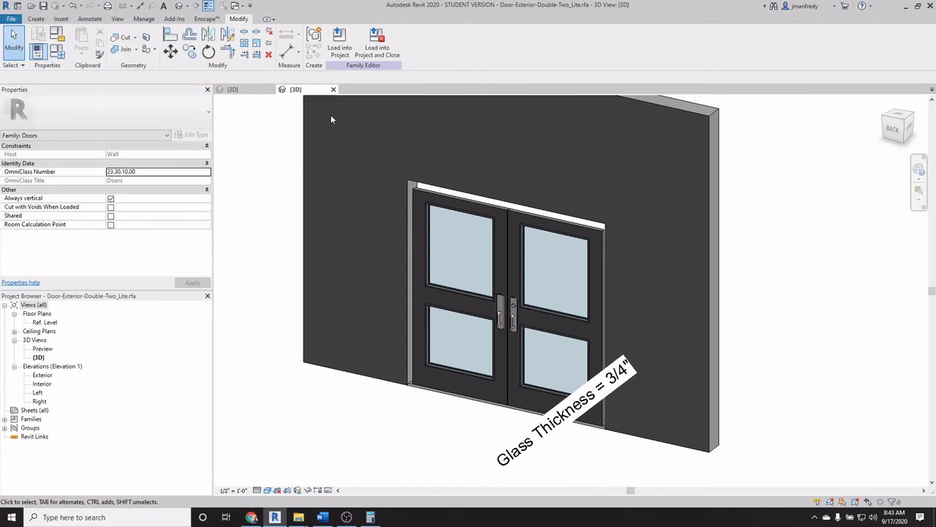
click(333, 90)
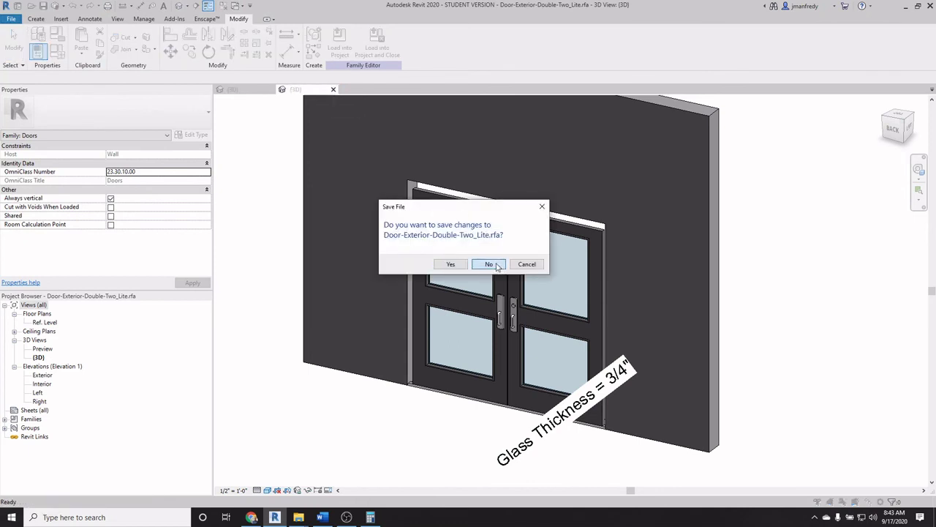
- Close the door family without saving and select the double door in the curtain wall
click(494, 266)
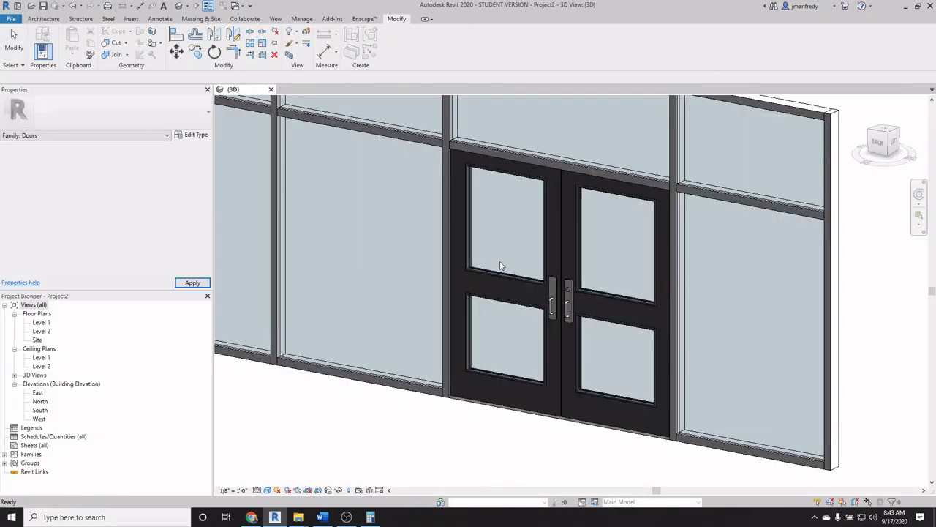
click(549, 291)
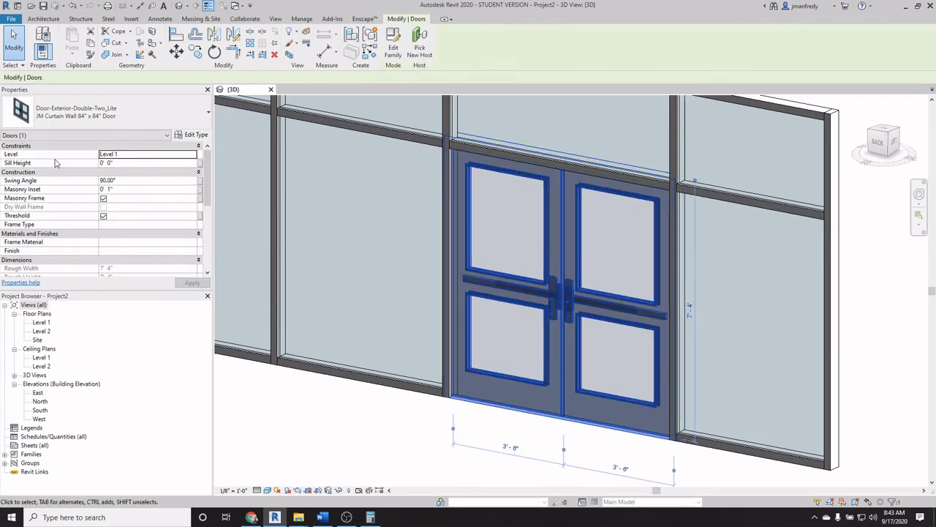
scroll(406, 327, down, 2)
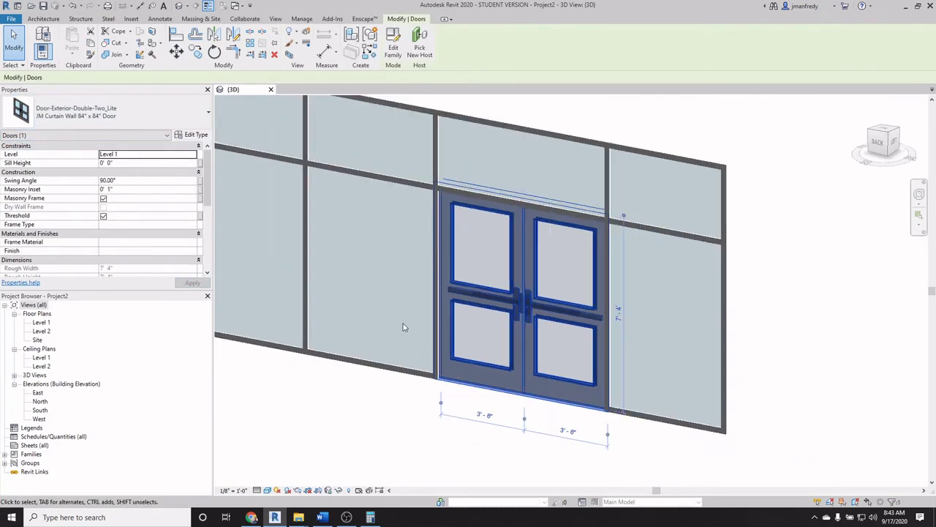
mouse_move(454, 399)
shift+middle_down()
mouse_move(508, 295)
mouse_move(521, 315)
shift+middle_up()
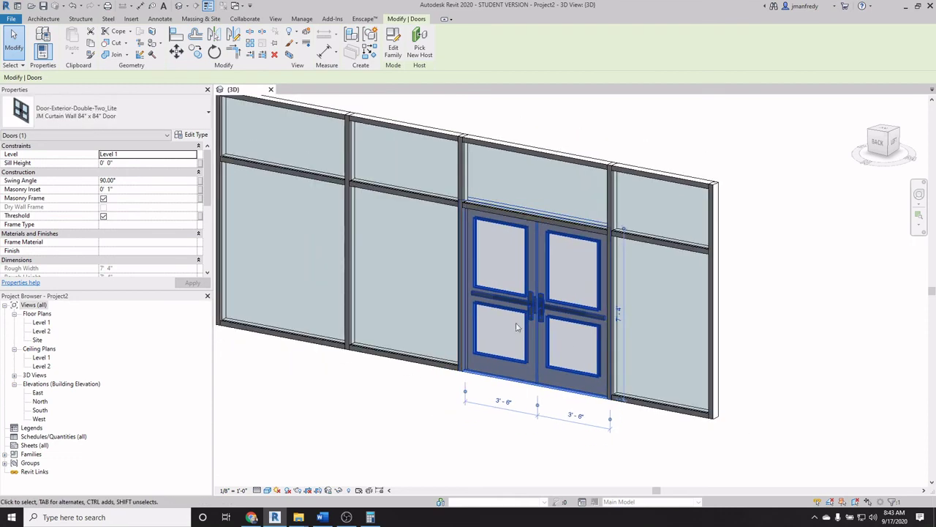
- Deselect, orbit to see the whole curtain wall, and reselect the double door
key(Escape)
shift+middle_drag(460, 339, 430, 412)
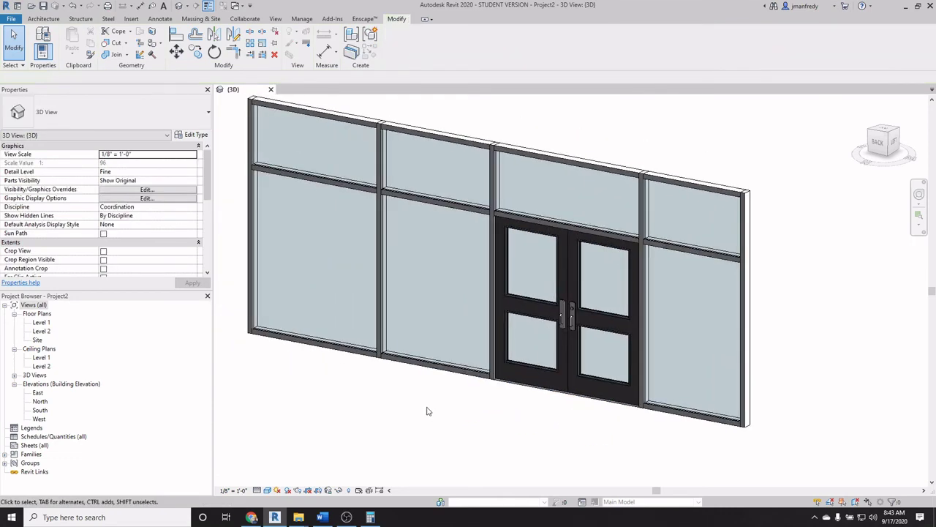
shift+middle_drag(491, 409, 561, 339)
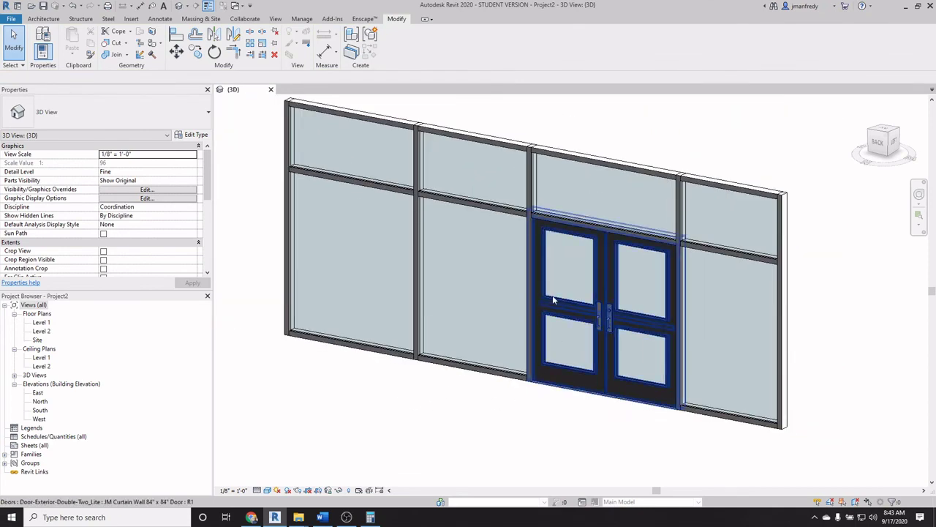
click(582, 307)
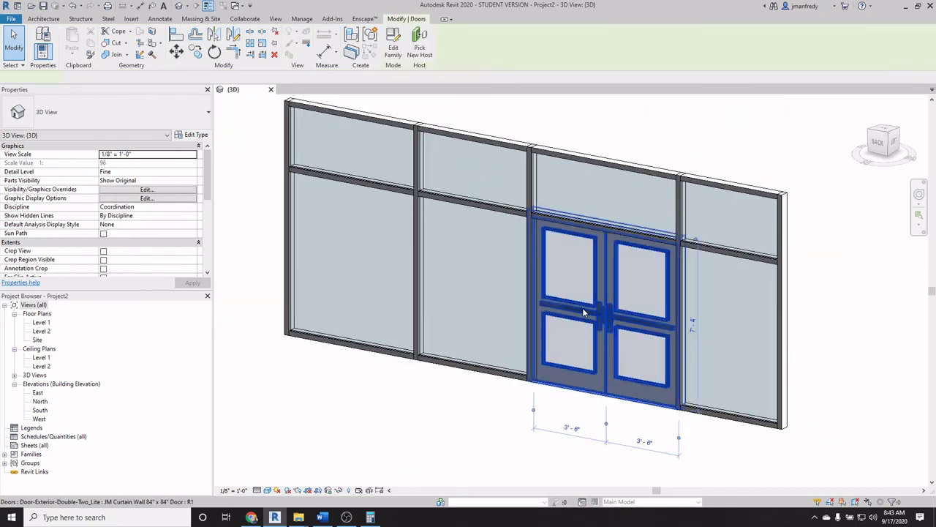
click(196, 135)
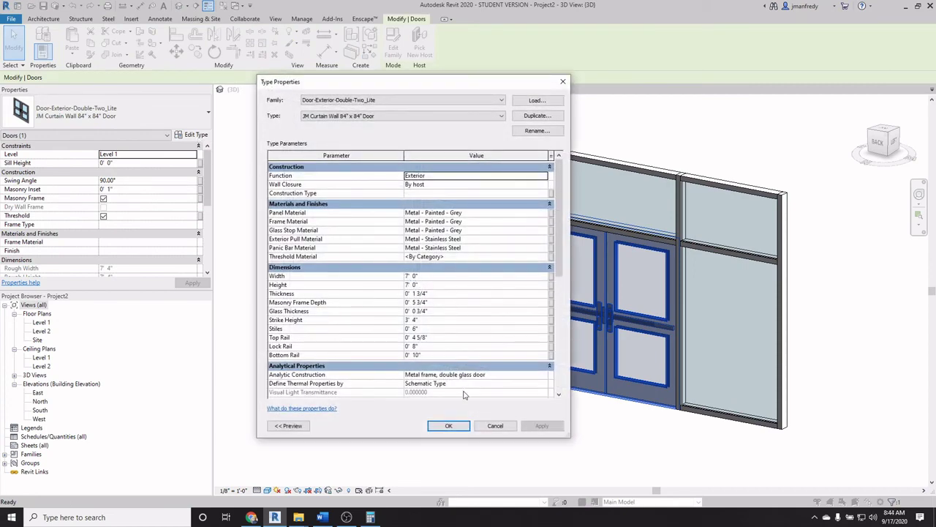
click(493, 425)
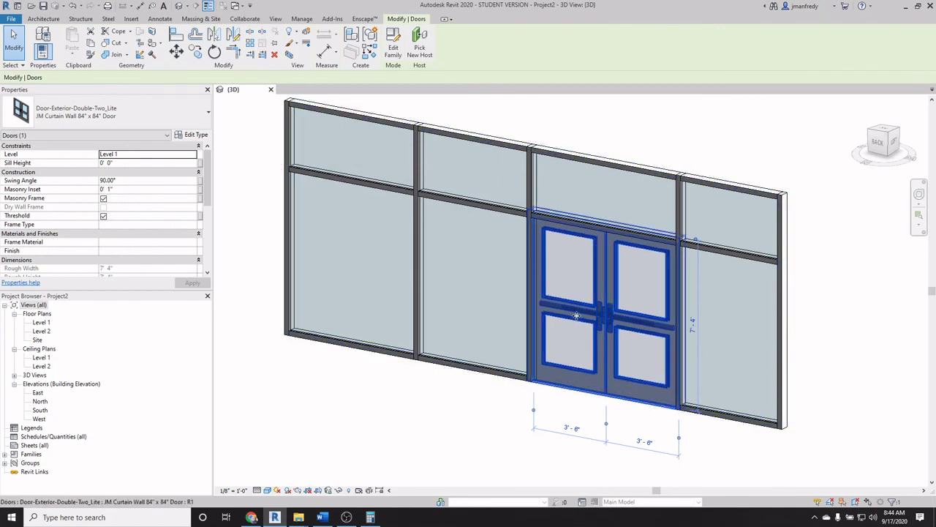
click(484, 417)
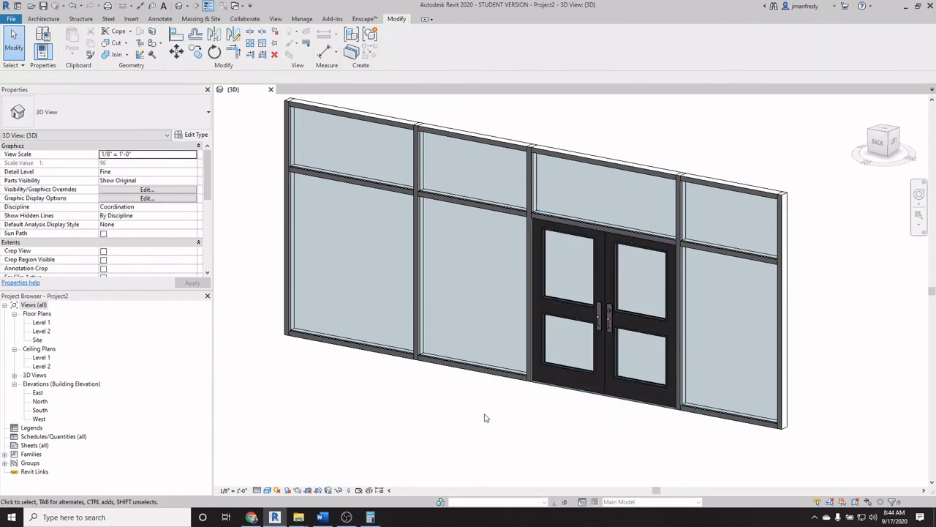
scroll(479, 414, down, 1)
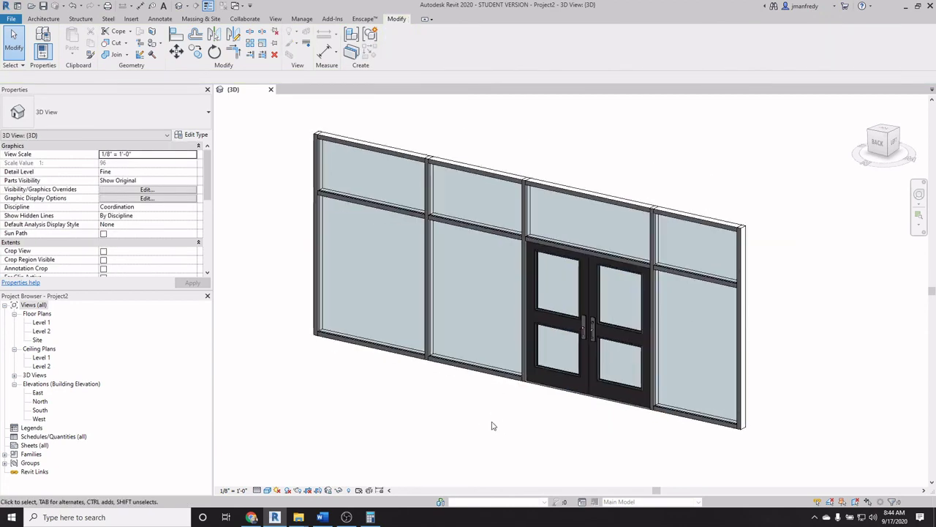
scroll(482, 417, up, 1)
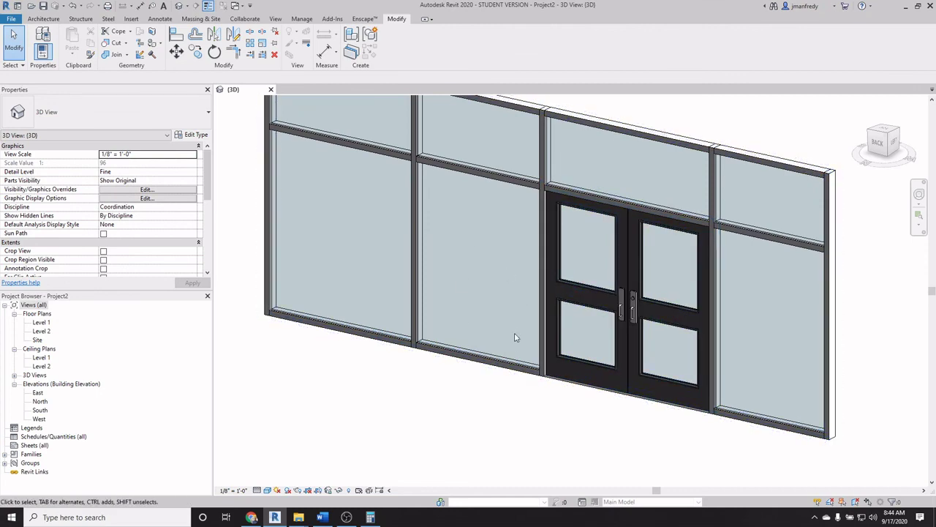
middle_drag(479, 303, 474, 318)
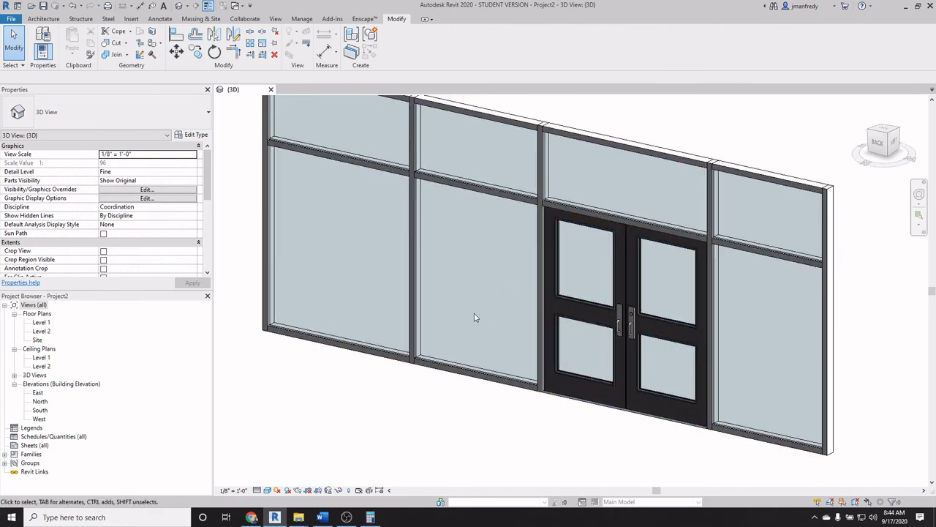
scroll(474, 313, down, 1)
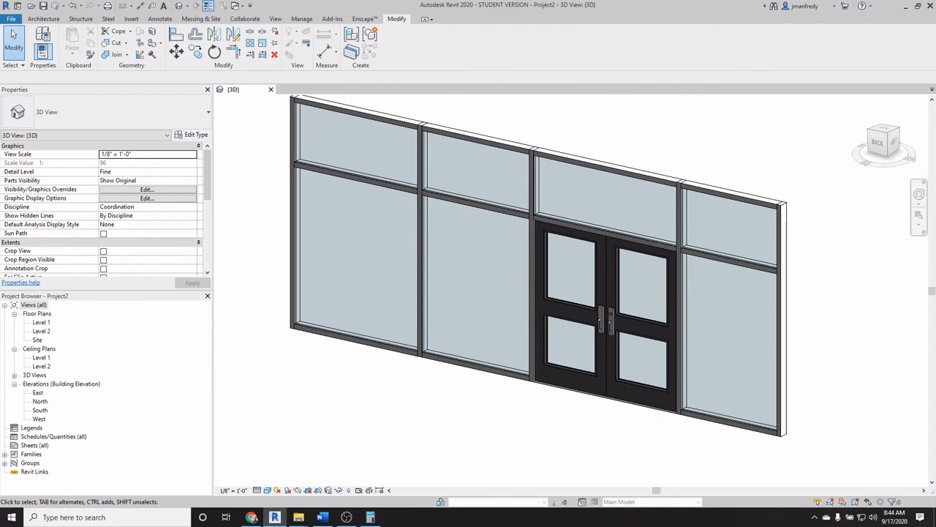